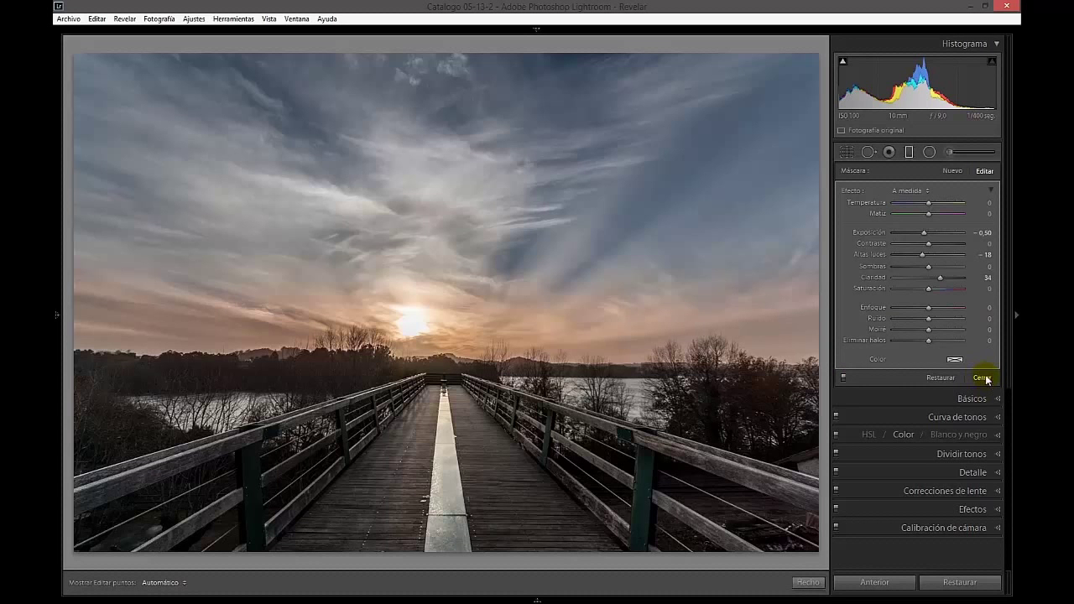
Close the mask settings and bring up the Básicos panel (Exposure +1.02, Highlights −100, Clarity +44).
left_click(982, 378)
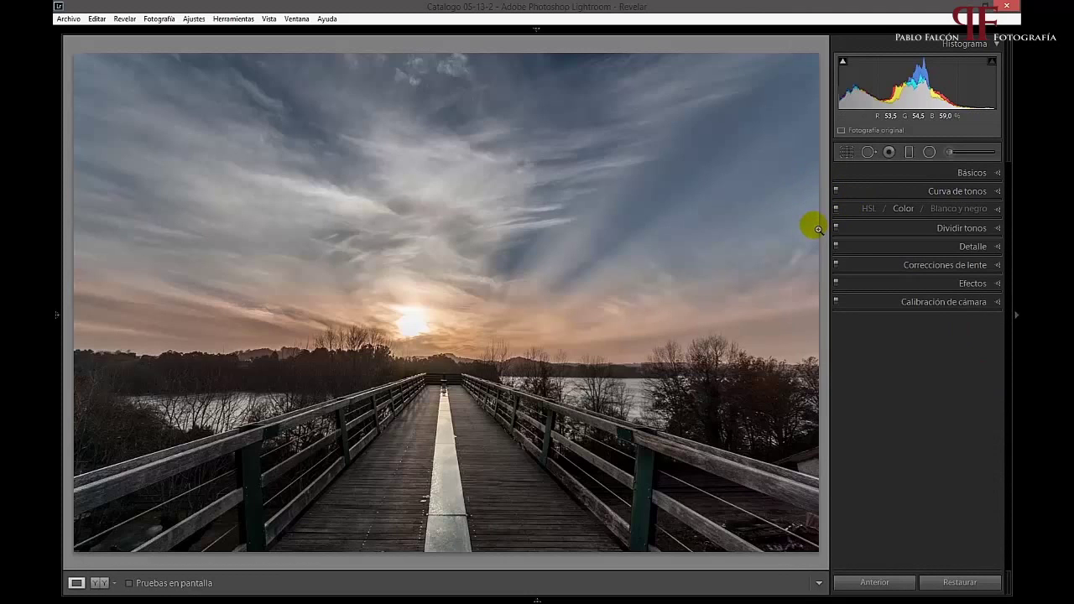
left_click(922, 171)
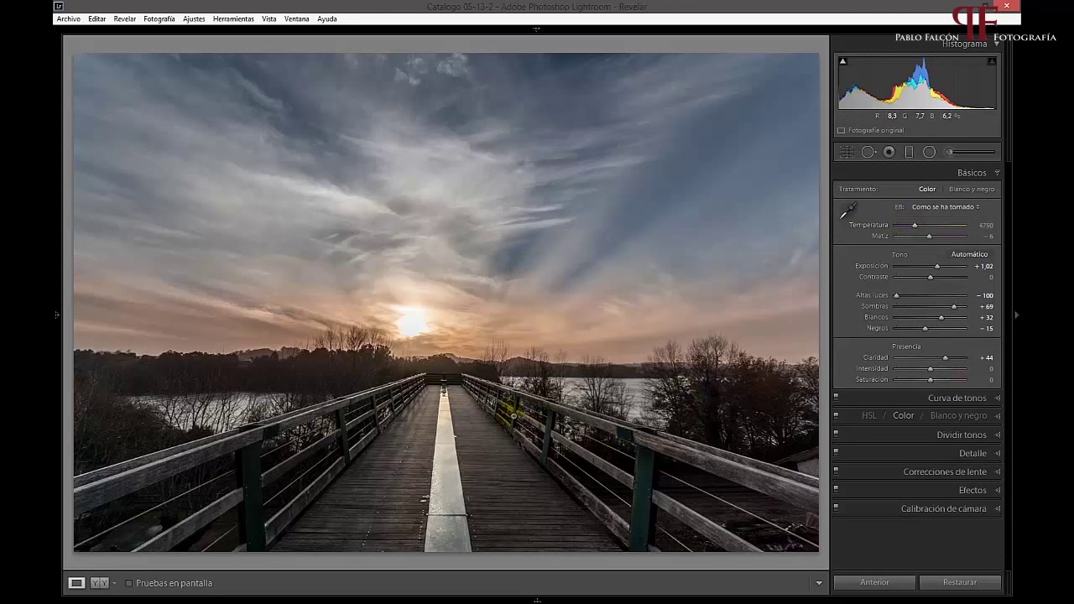
In Básicos, set Temperatura to 4797 and Matiz to +3.
left_click(918, 227)
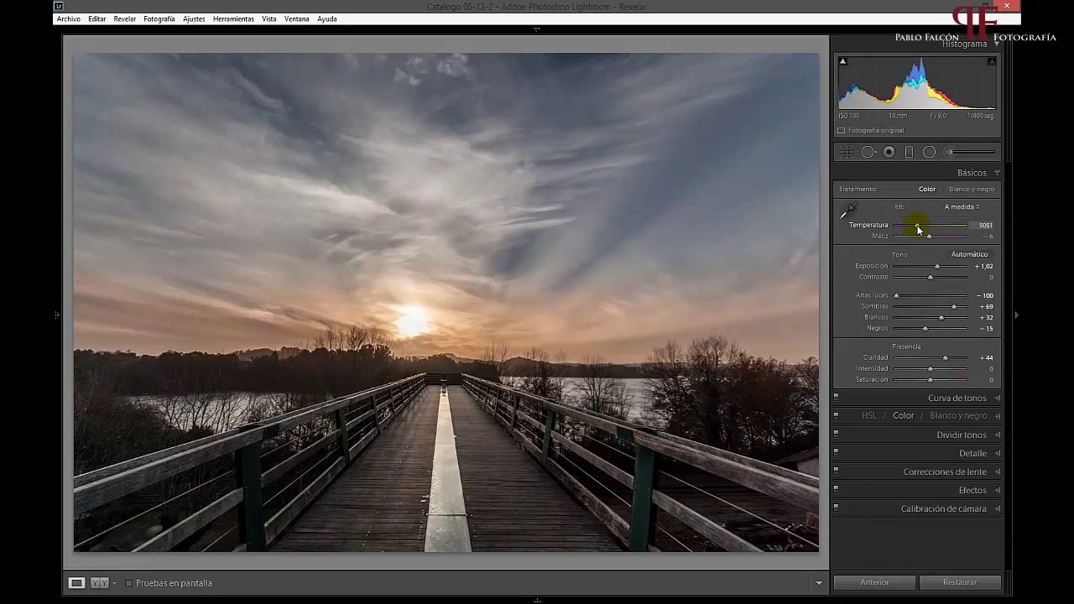
left_click(918, 226)
left_click_drag(919, 229, 916, 228)
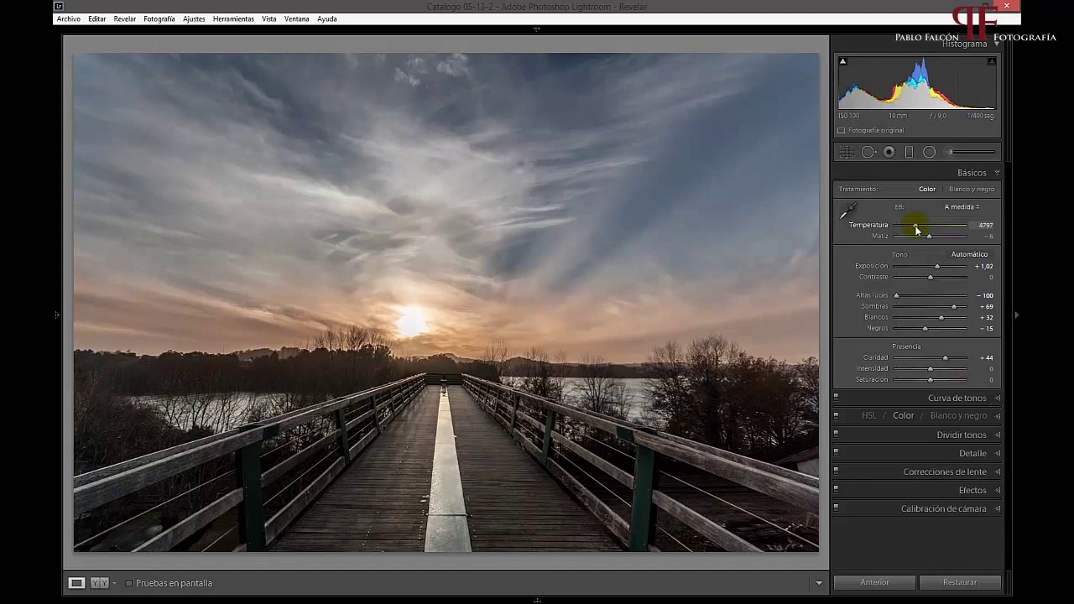
left_click_drag(932, 240, 932, 241)
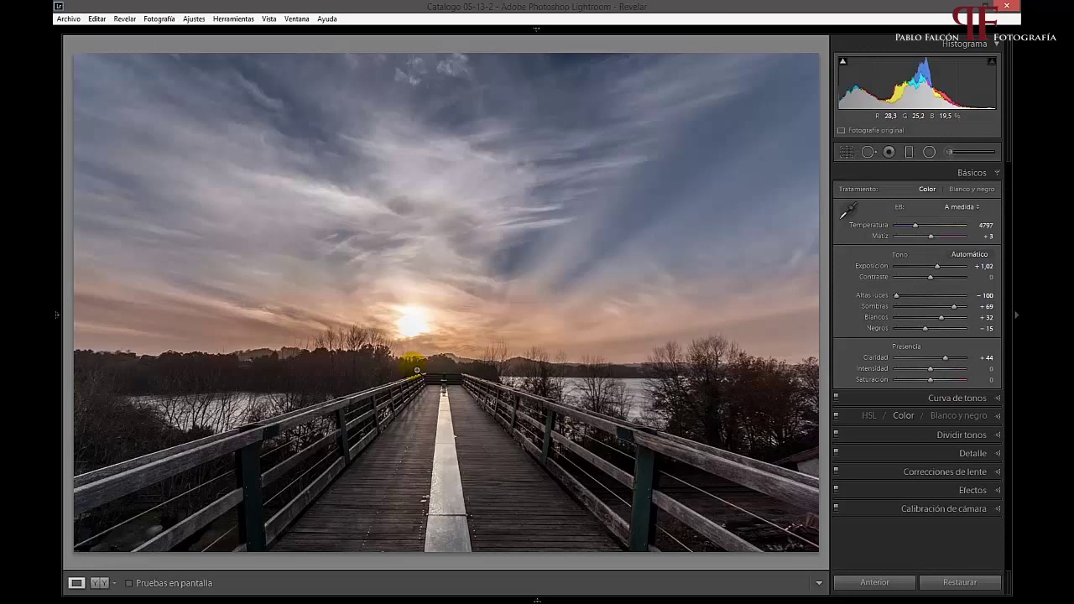
Draw a radial filter at the bridge's far end, reset its effects, and set Exposure −1.85.
left_click(929, 152)
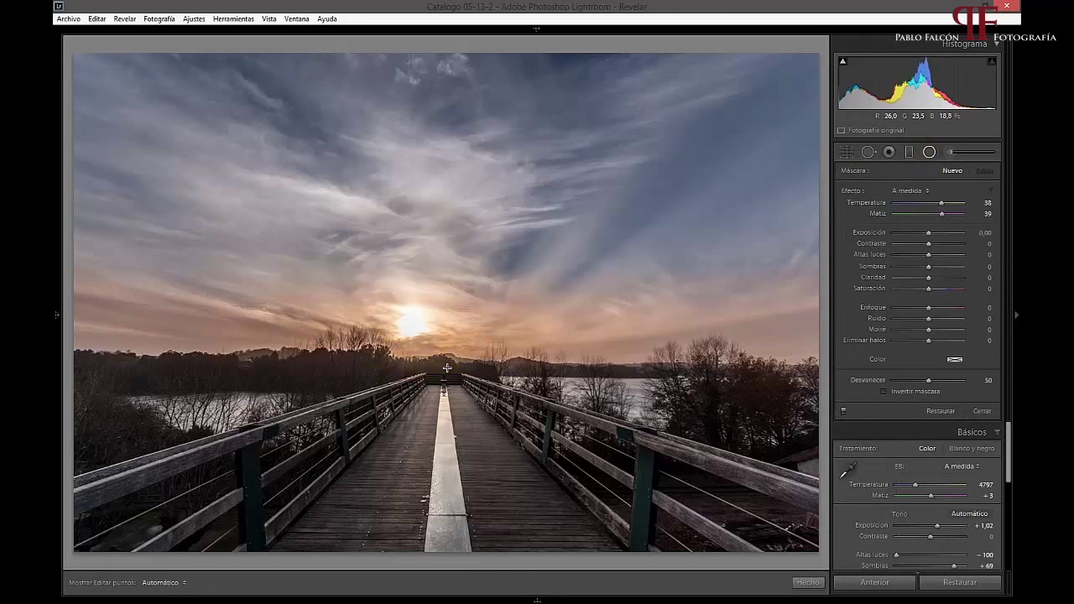
mouse_move(453, 369)
left_mouse_down()
mouse_move(515, 331)
mouse_move(510, 346)
left_mouse_up()
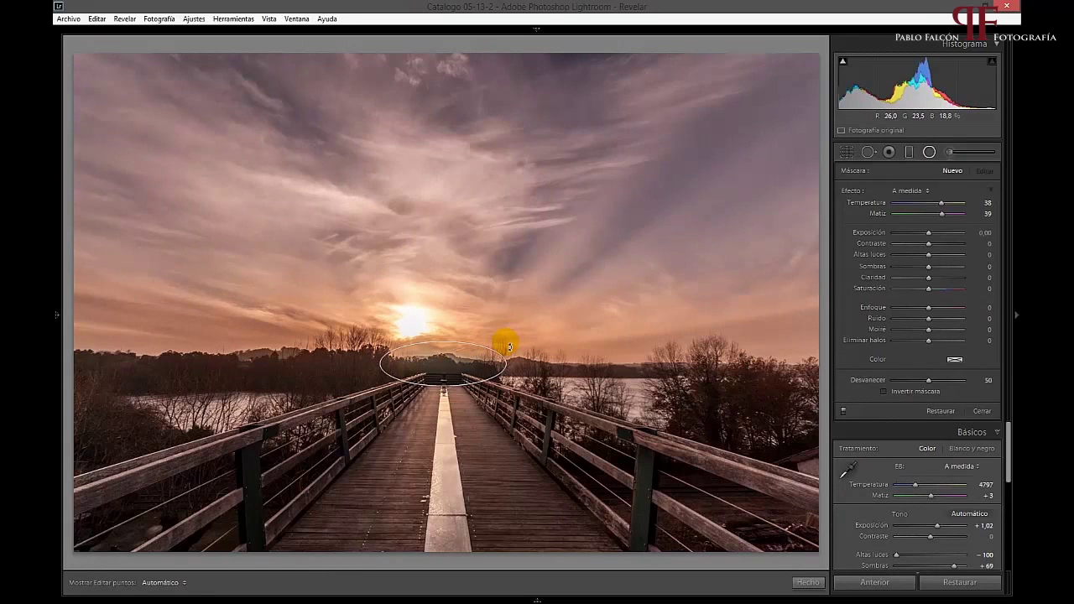
left_click_drag(510, 346, 509, 346)
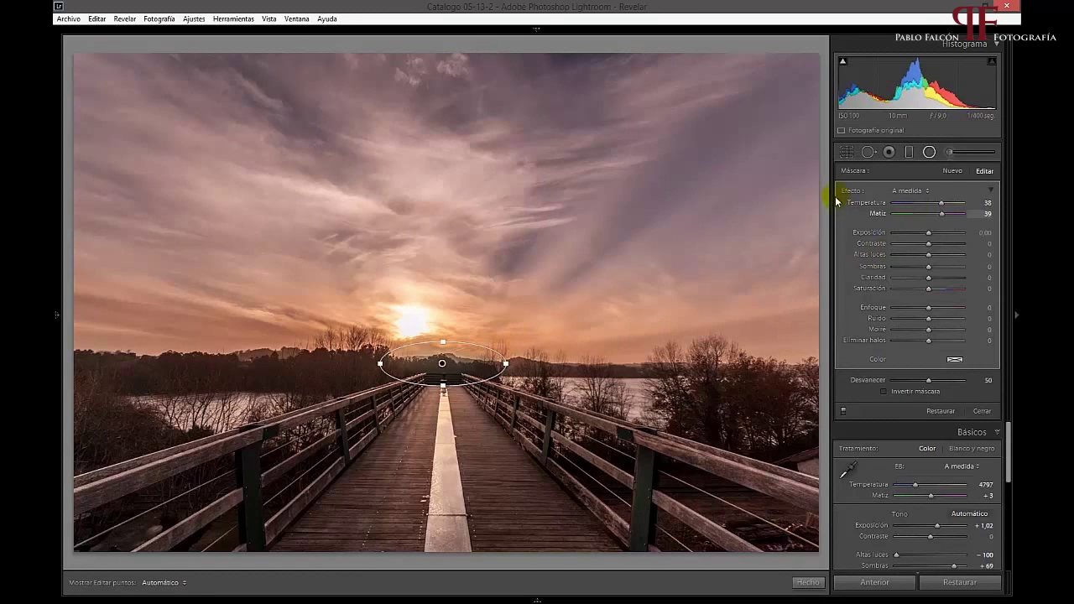
key("alt")
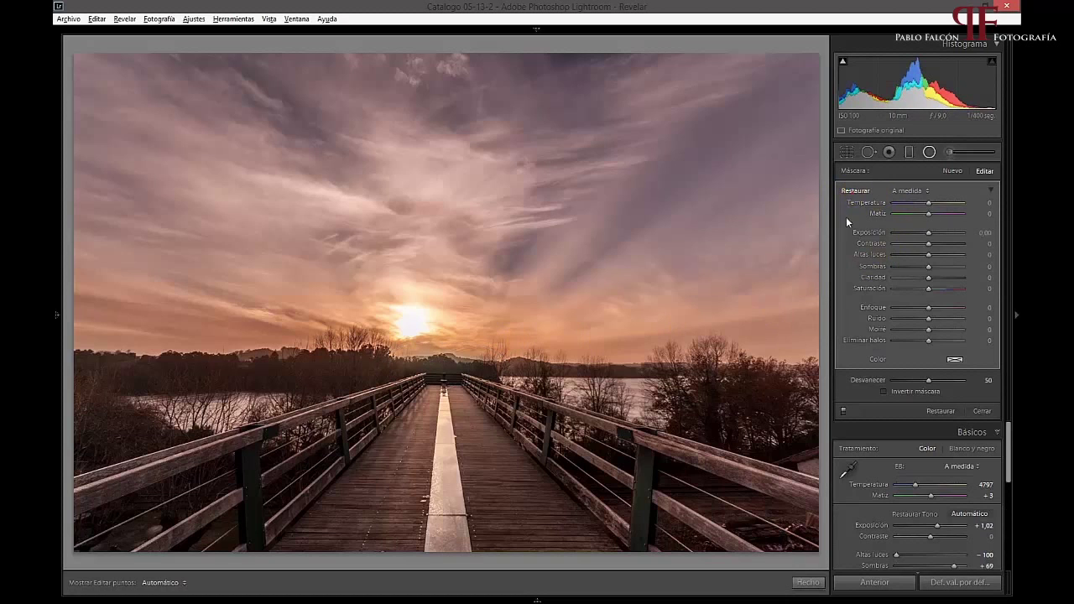
left_click(924, 235)
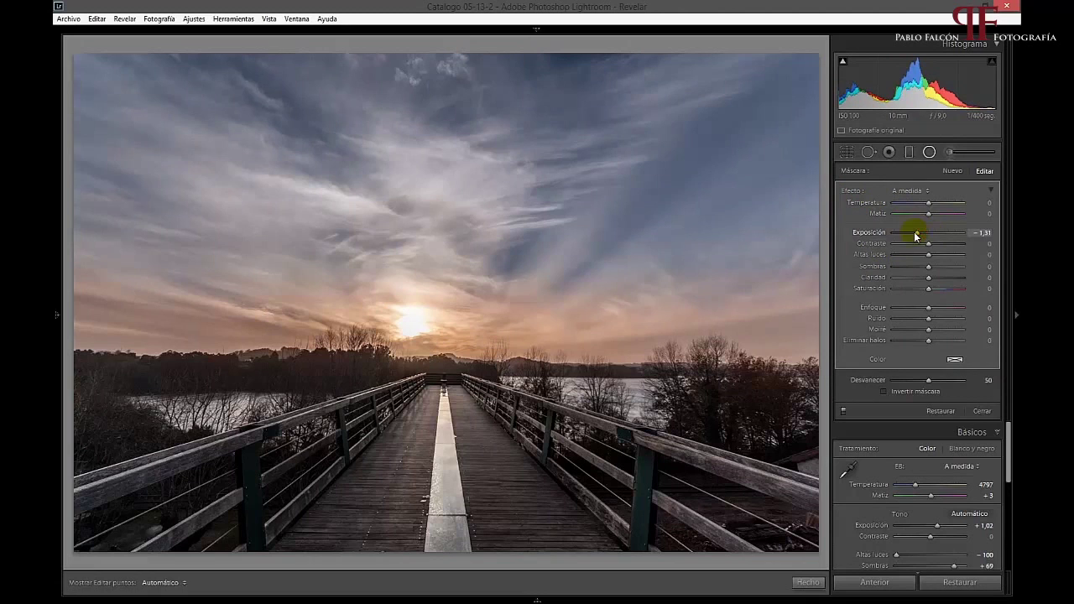
mouse_move(929, 237)
left_mouse_down()
mouse_move(902, 237)
mouse_move(912, 235)
left_mouse_up()
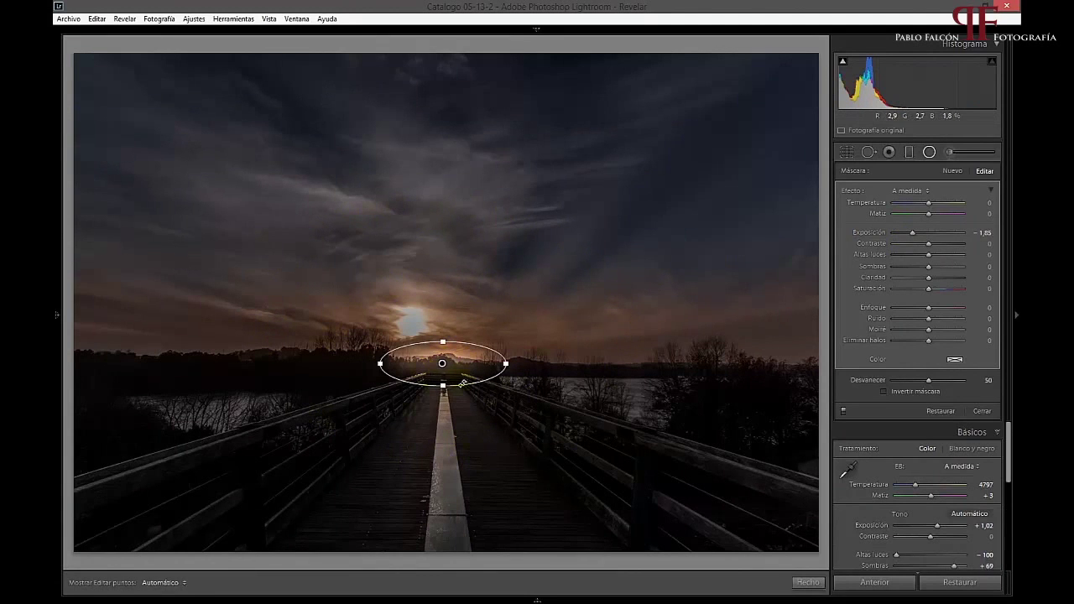
left_click(430, 362)
Invert the radial filter's mask and set Exposure 0.84 and Feather 100.
left_click(885, 391)
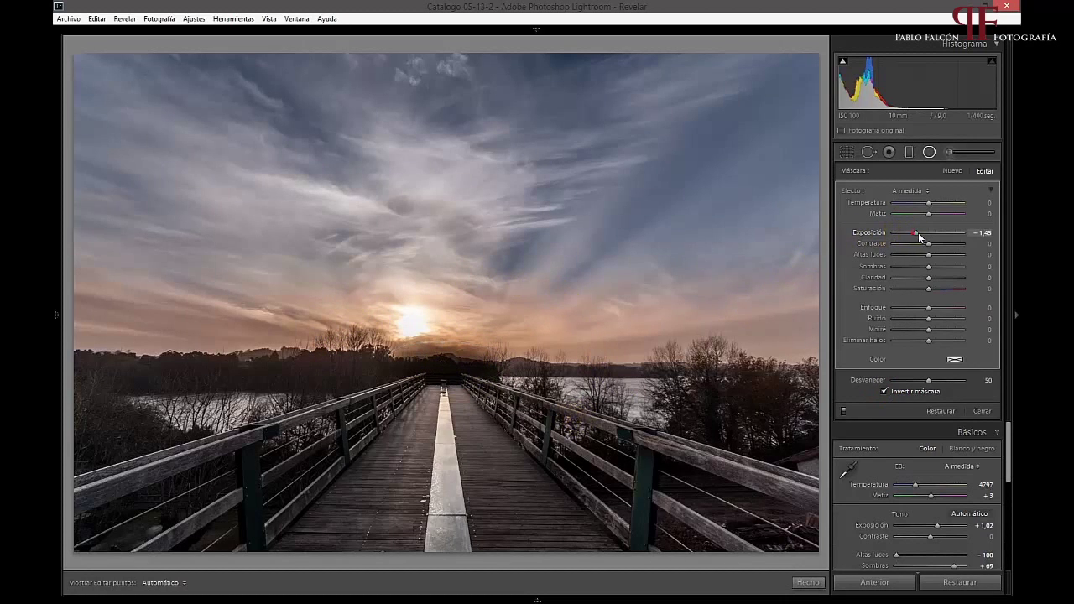
left_click_drag(924, 232, 937, 237)
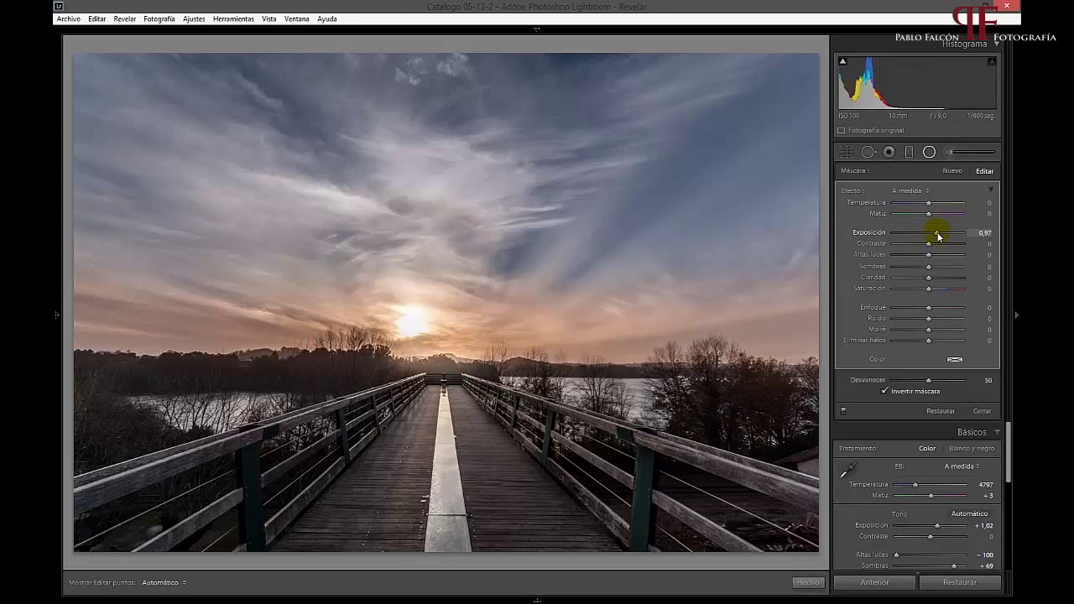
left_click_drag(938, 237, 939, 235)
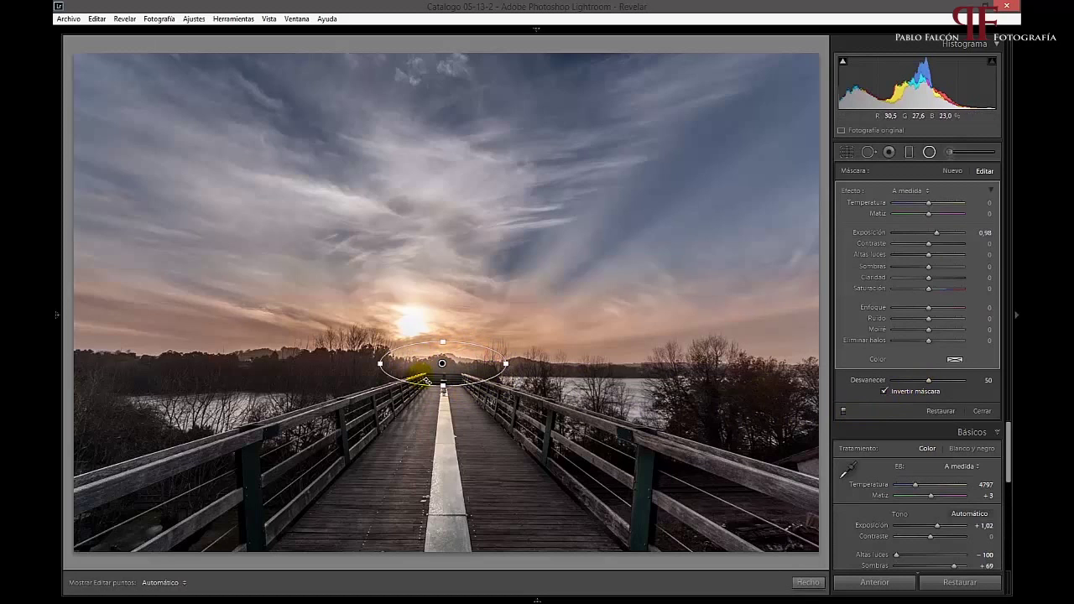
left_click_drag(928, 380, 933, 383)
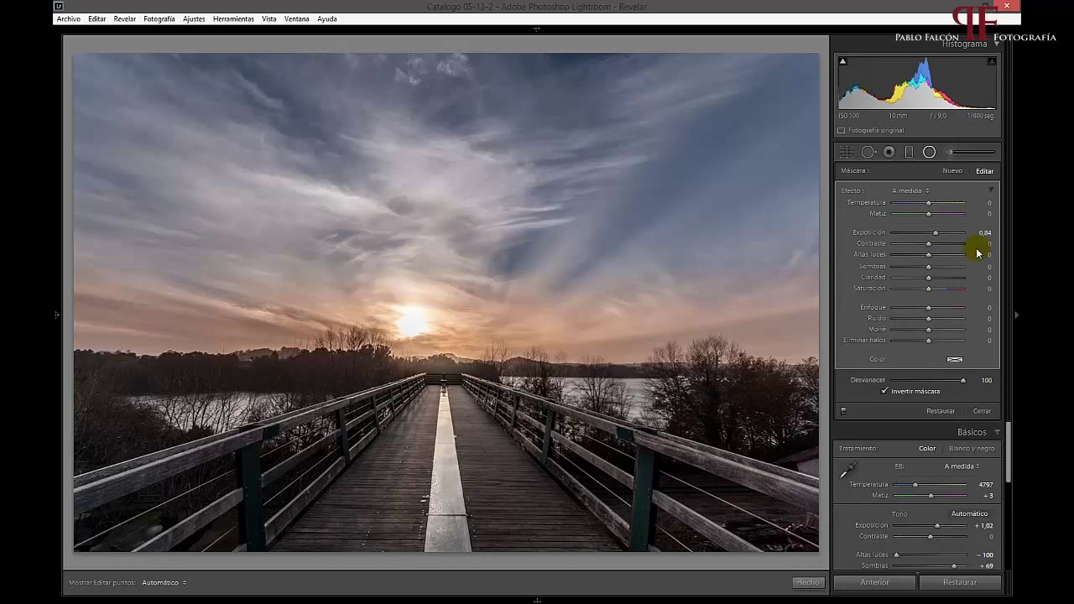
Toggle the radial filter off and on to compare, then close its settings.
left_click(844, 411)
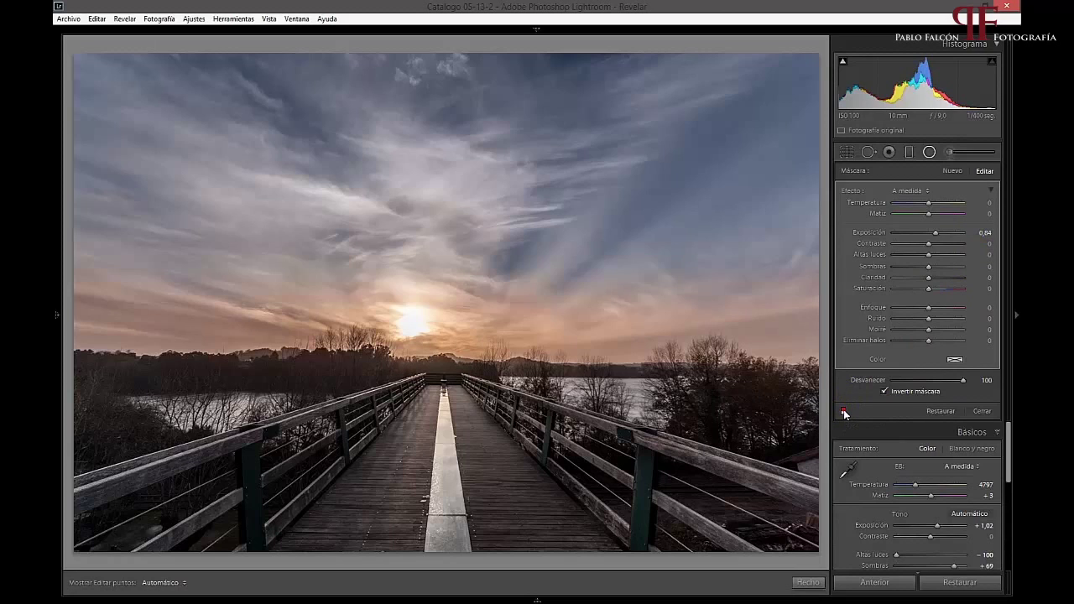
left_click(844, 411)
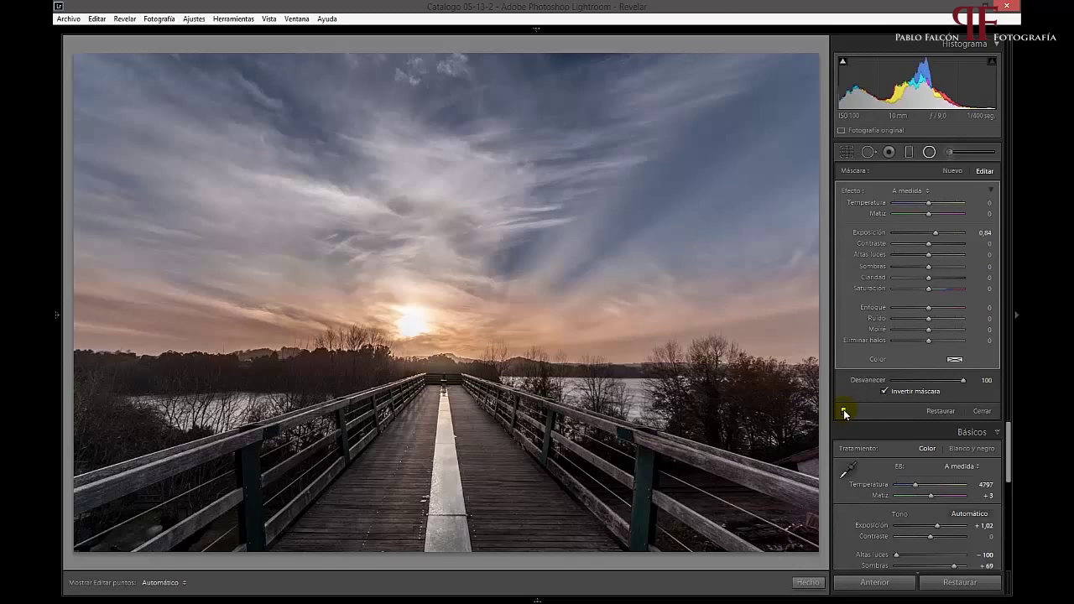
left_click(984, 411)
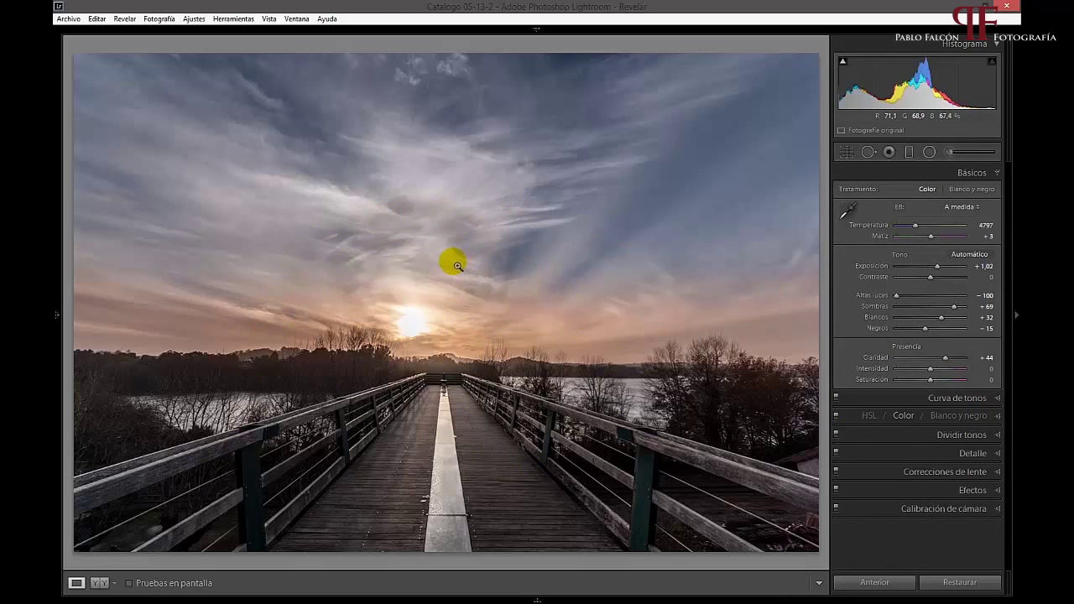
In Efectos, give the post-crop vignette Cantidad −22 and Punto medio 47.
left_click(971, 490)
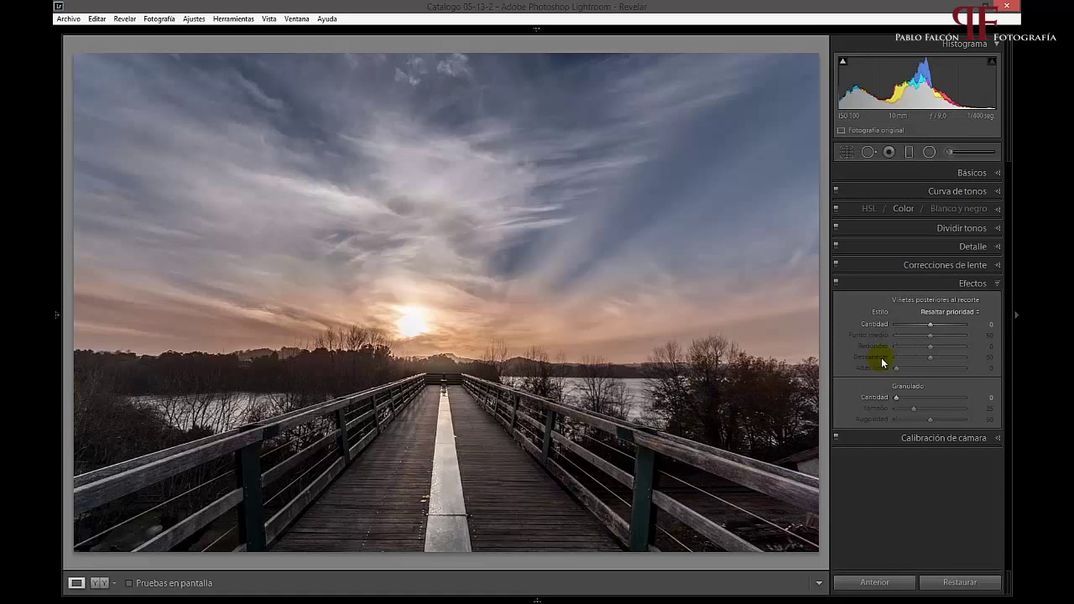
left_click_drag(929, 325, 921, 326)
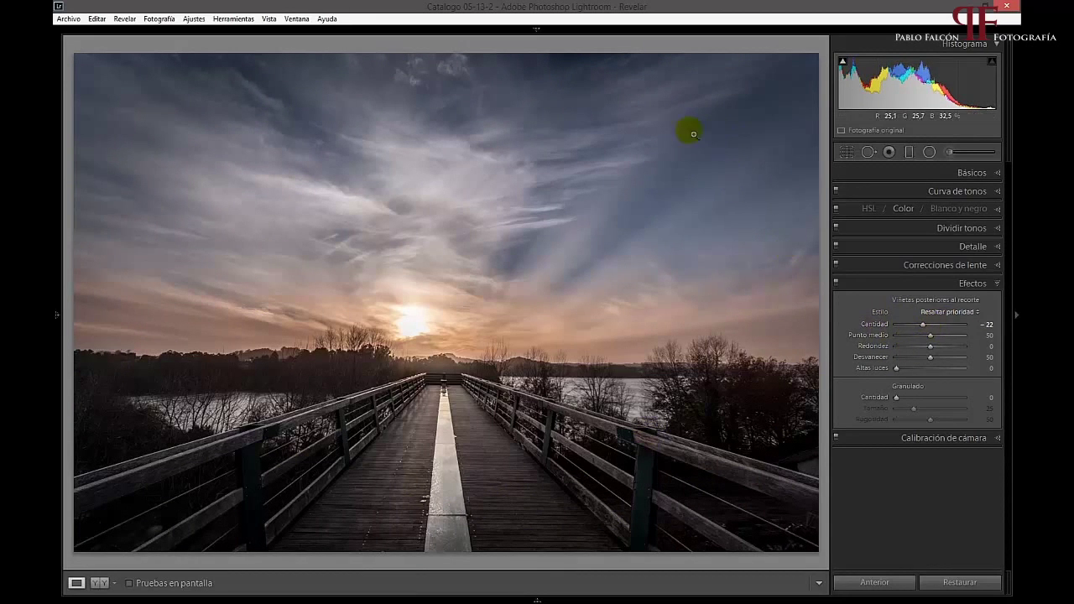
left_click_drag(927, 325, 941, 326)
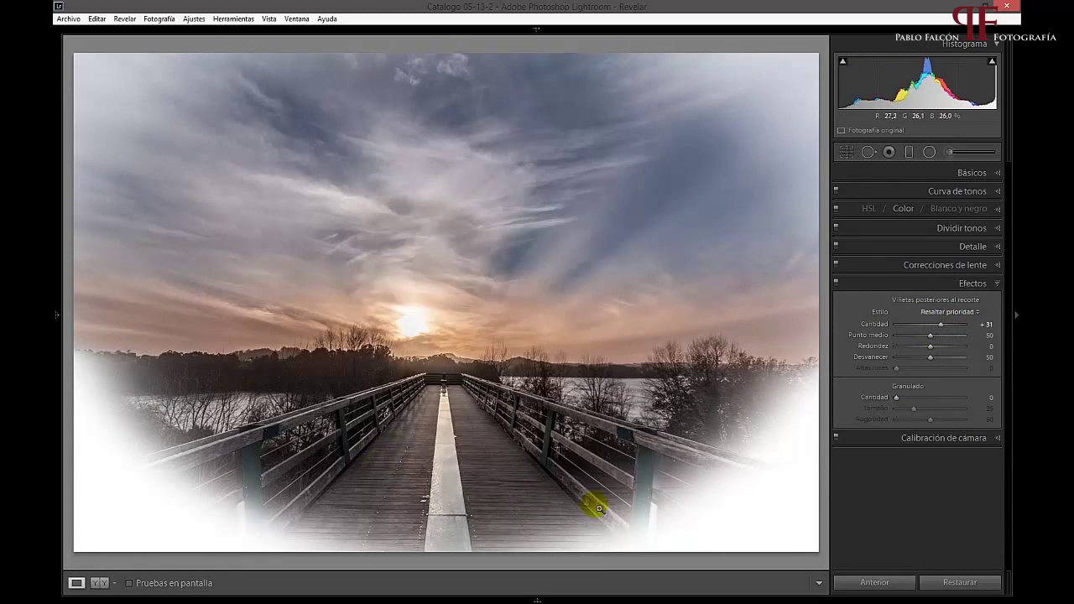
left_click_drag(941, 328, 922, 328)
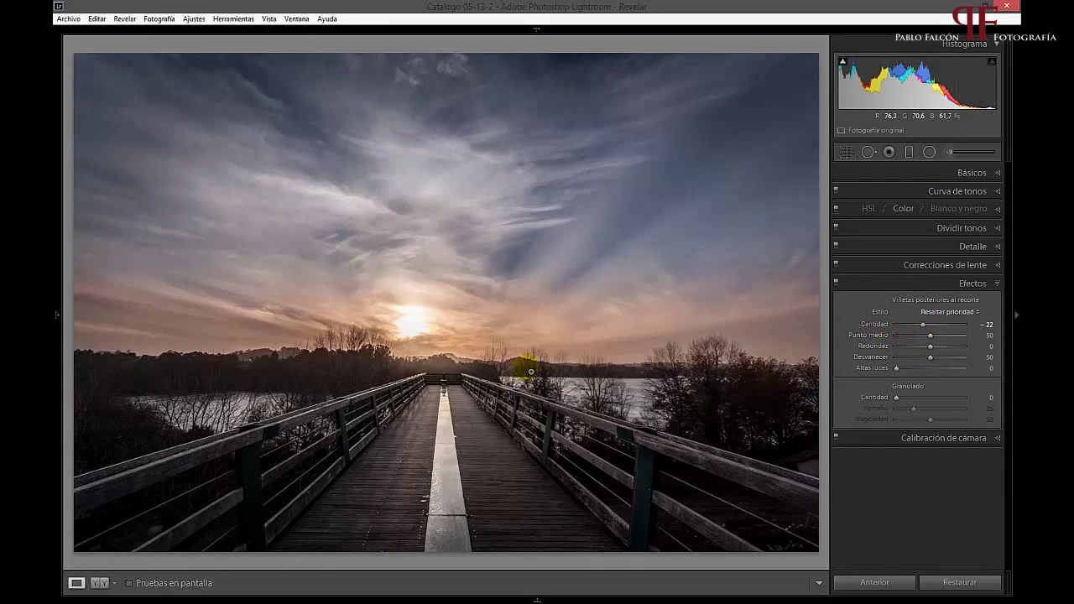
left_click_drag(931, 340, 930, 342)
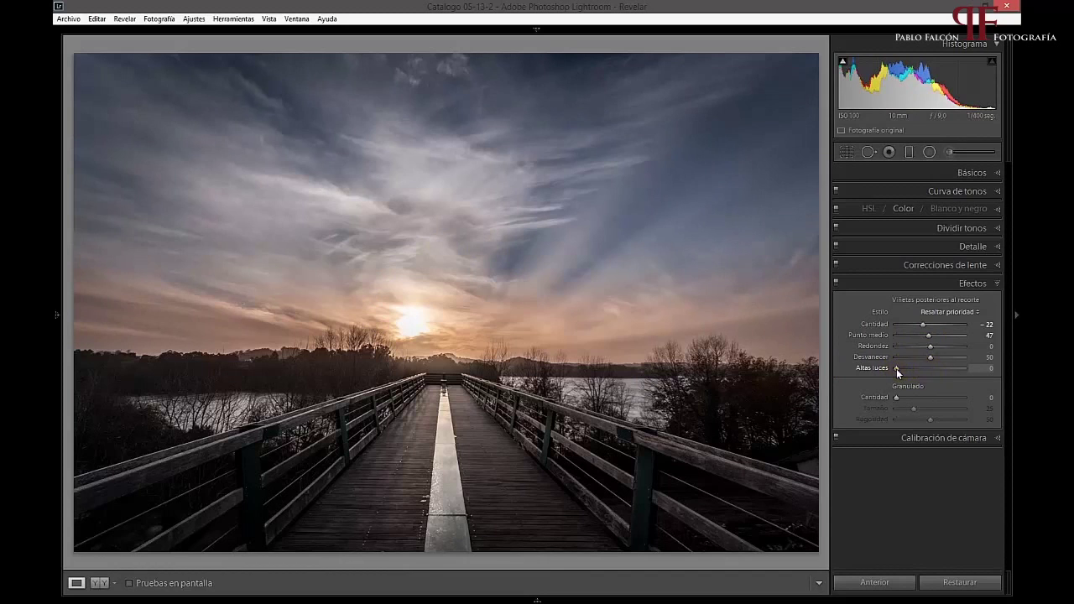
Set vignette Highlights to 100, try Prioridad de color style and back, then reset Amount to 0.
left_click_drag(898, 368, 972, 369)
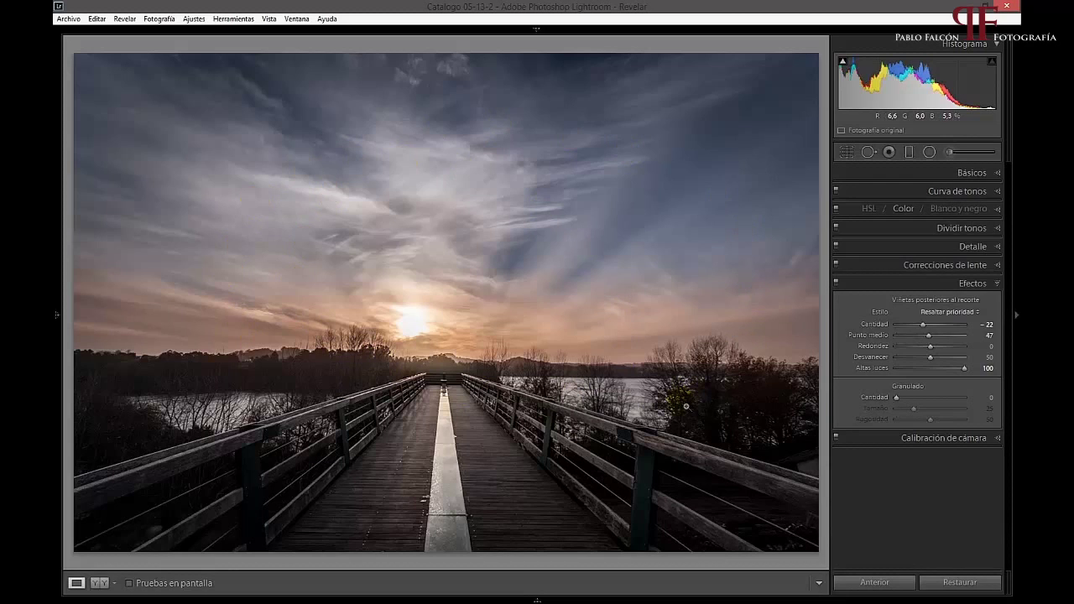
left_click(932, 312)
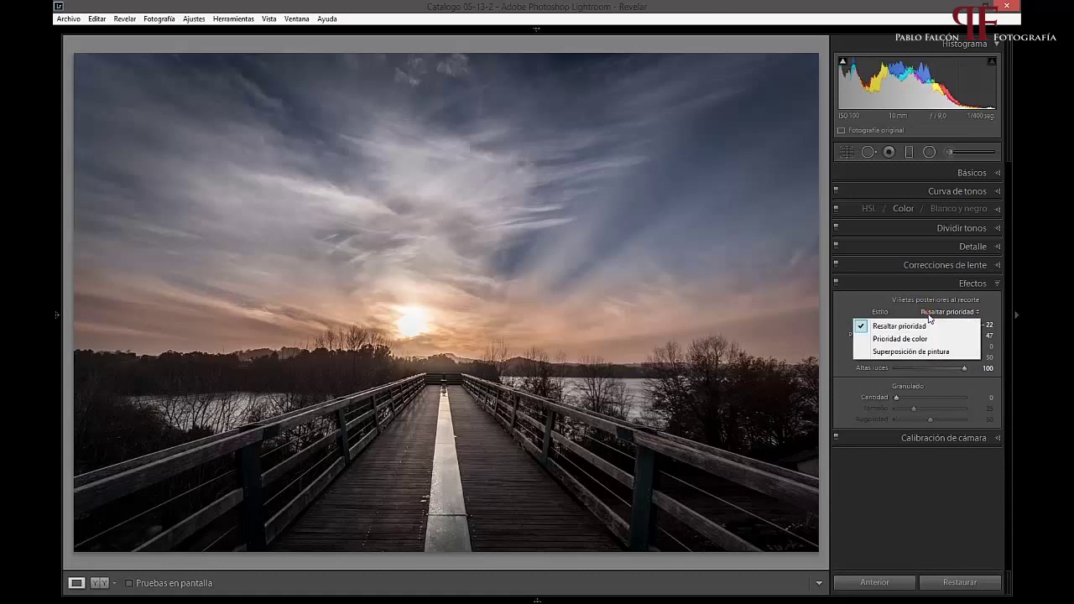
left_click(925, 335)
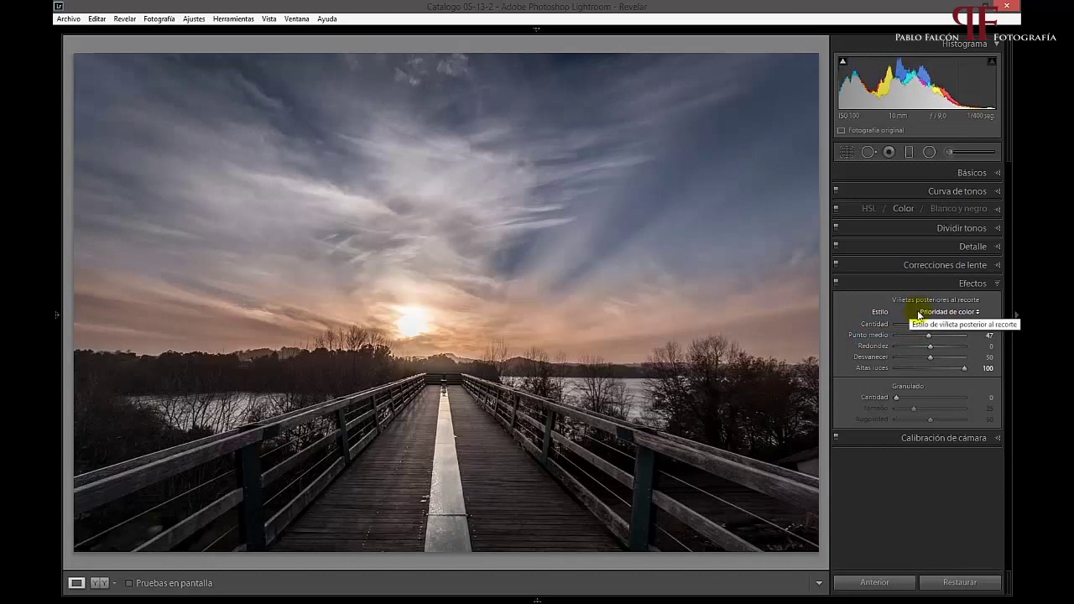
left_click(932, 312)
left_click(921, 325)
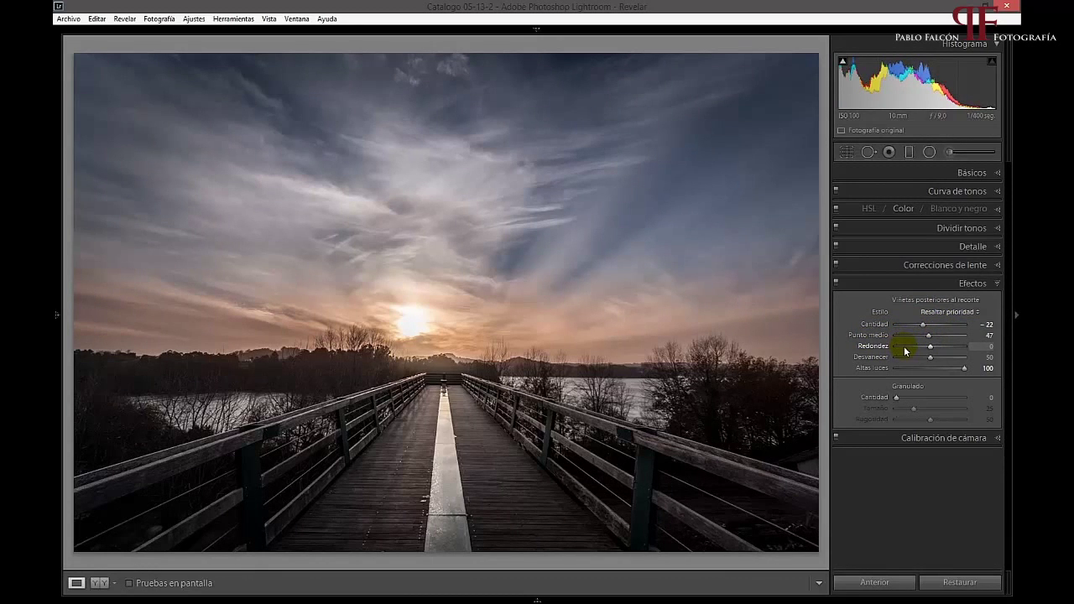
double_click(923, 324)
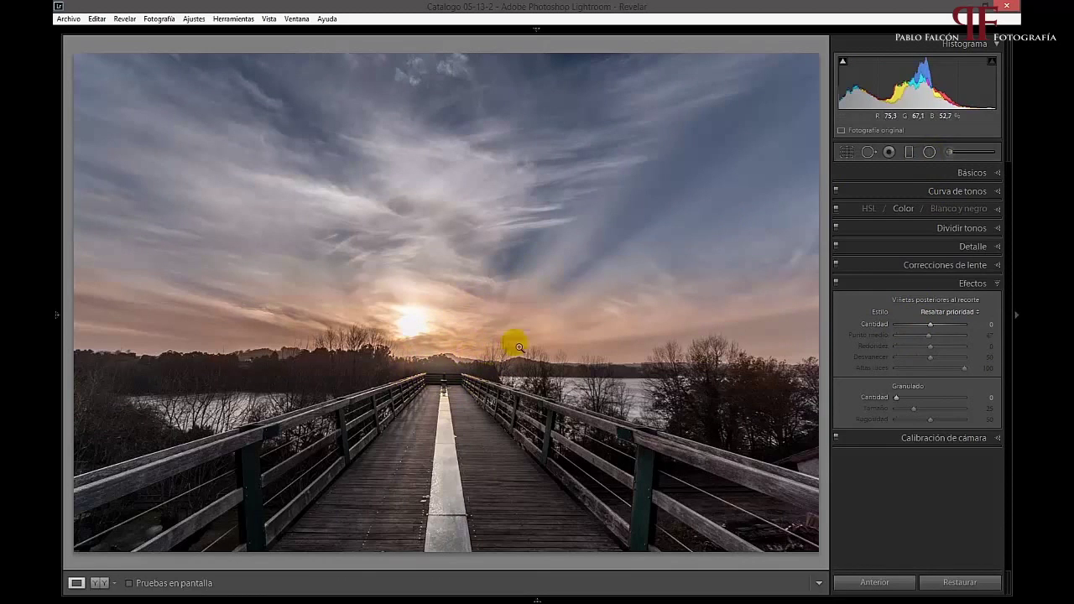
Draw a large radial filter around the sun and bridge, clear its tint, and lower its exposure.
left_click(928, 151)
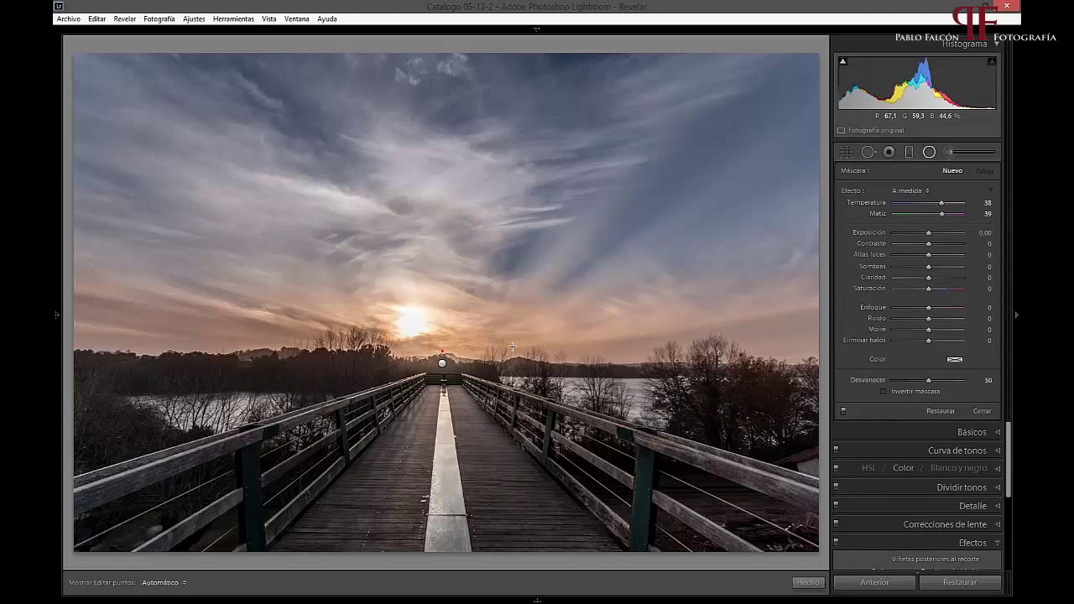
left_click_drag(443, 352, 653, 263)
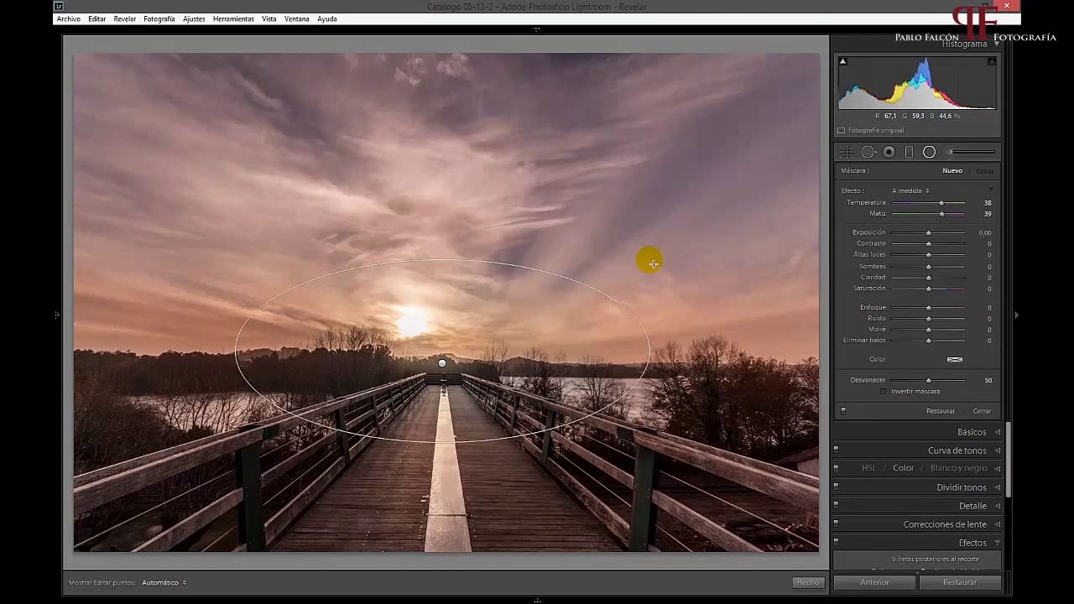
left_click_drag(653, 263, 652, 264)
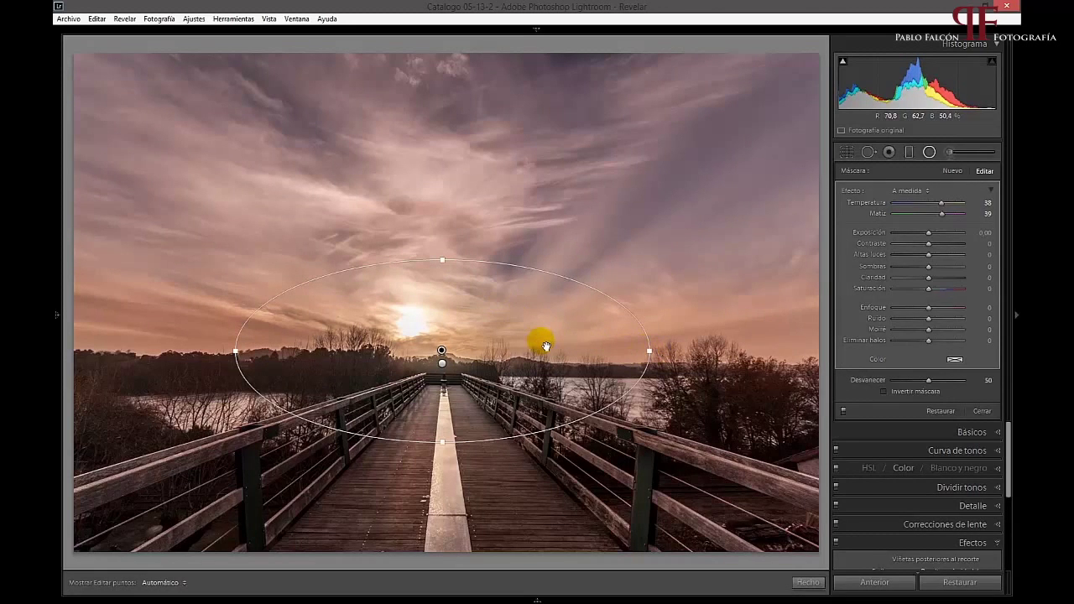
double_click(852, 192)
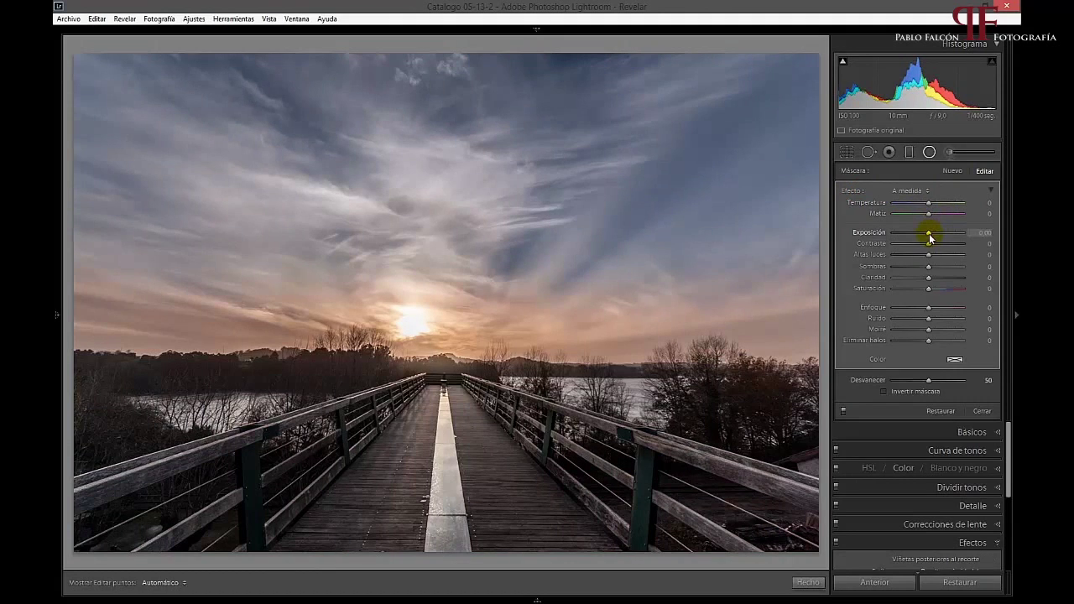
left_click_drag(928, 232, 923, 240)
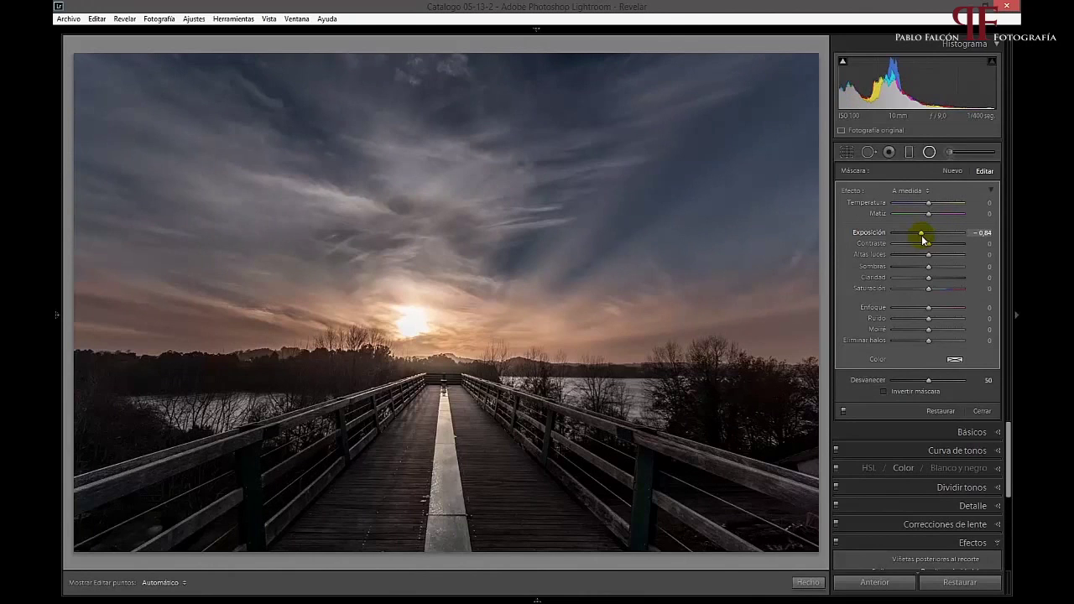
Redraw a radial filter over the sun and bridge, then delete it.
left_click_drag(442, 351, 667, 434)
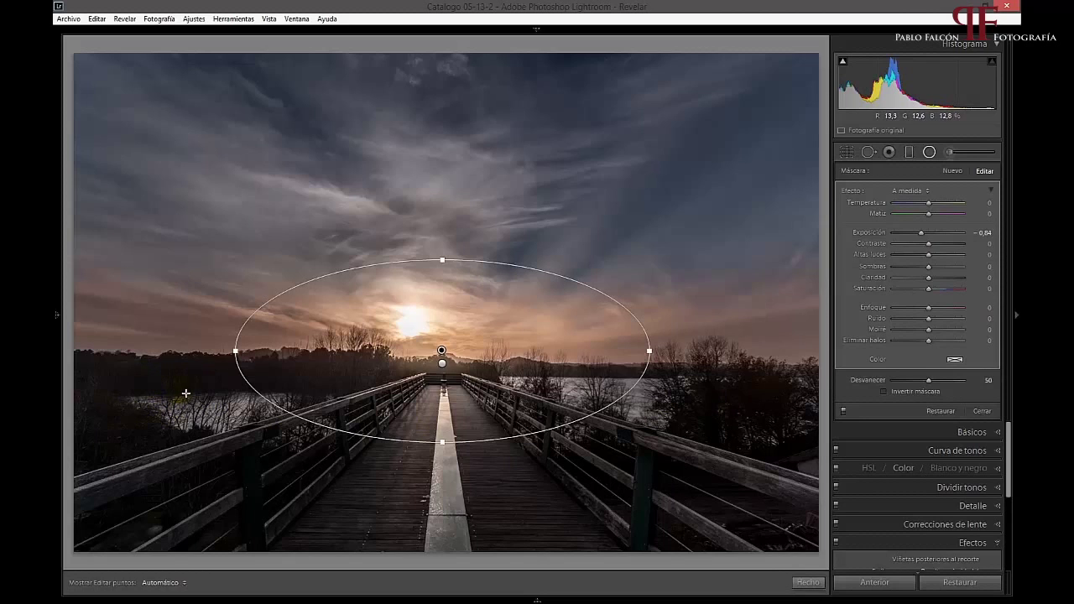
left_click_drag(928, 380, 928, 380)
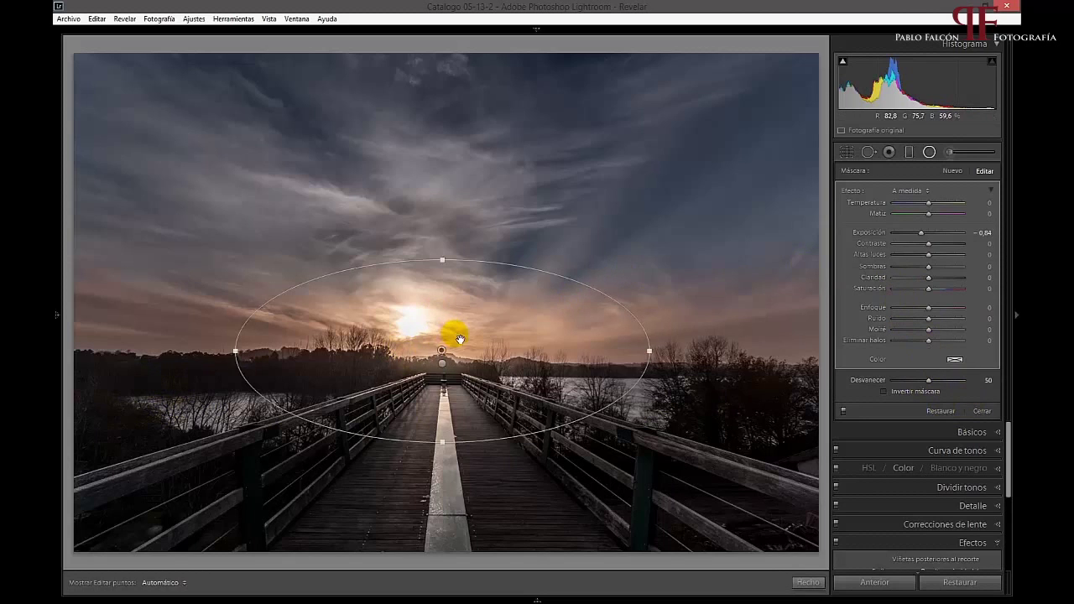
left_click(442, 351)
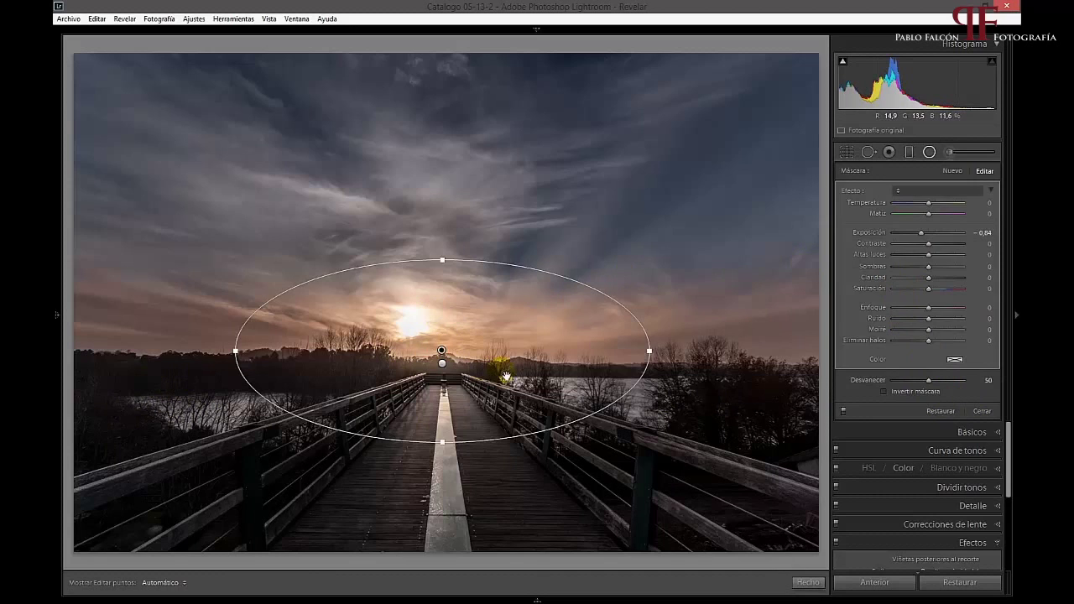
key("Delete")
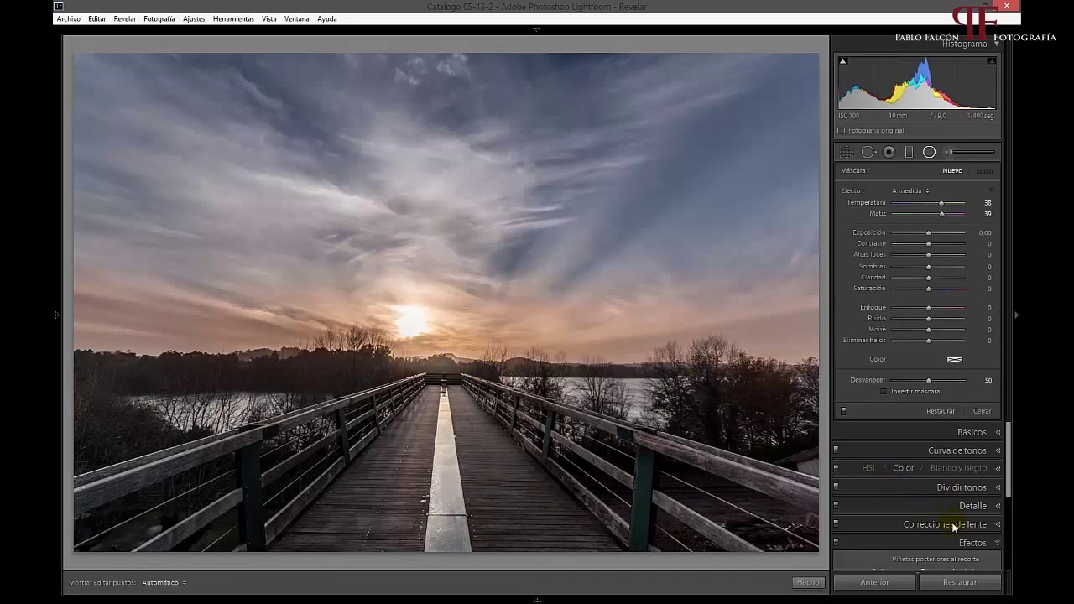
Close the radial filter settings and set the post-crop vignette Amount to −42.
left_click(953, 538)
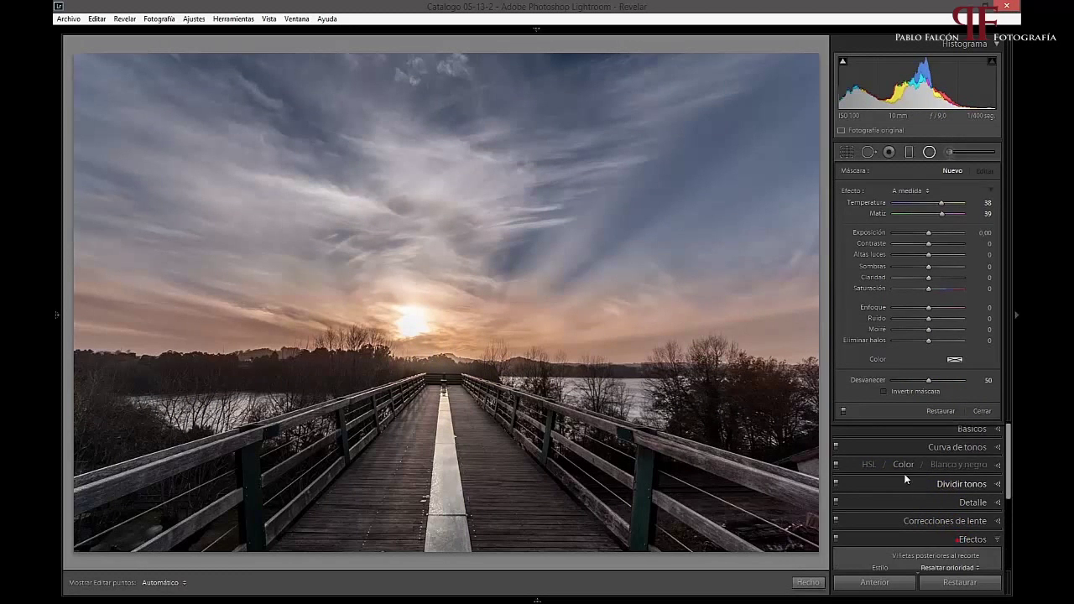
left_click(981, 411)
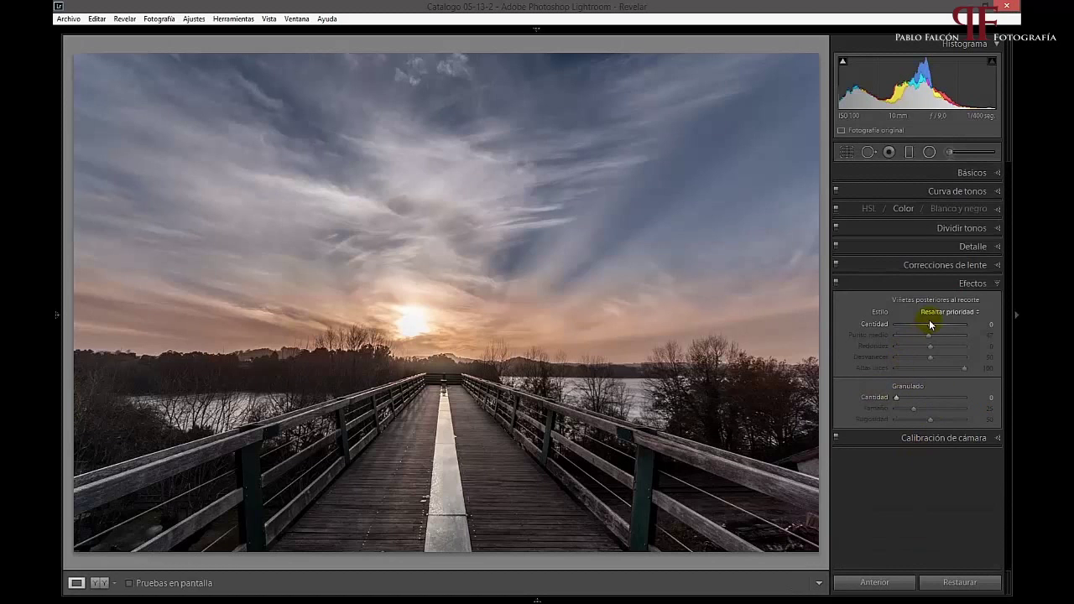
left_click_drag(929, 324, 915, 324)
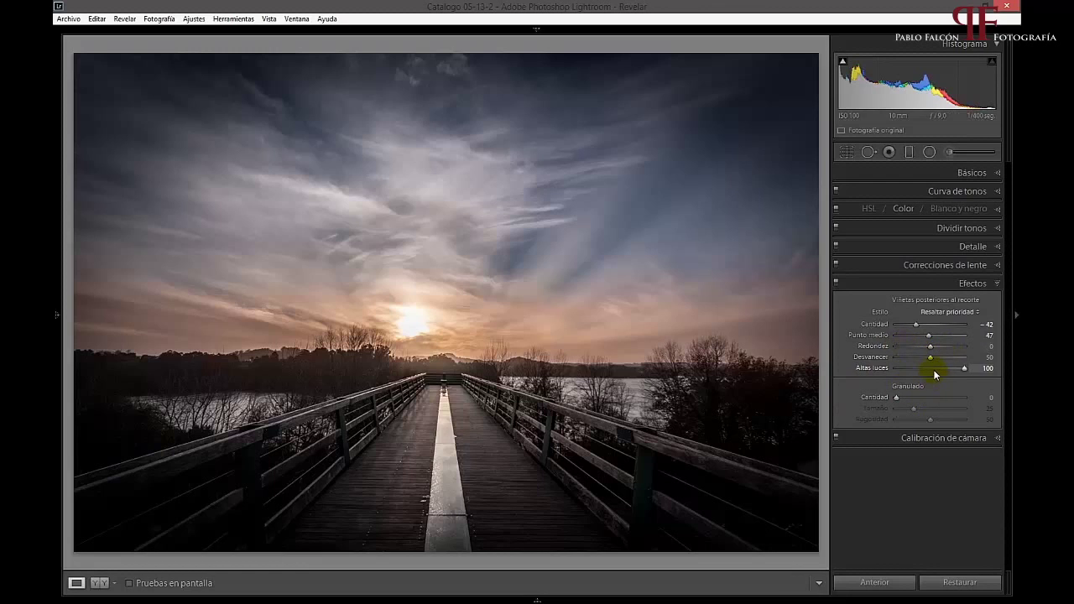
Paint an Adjustment Brush stroke with Shadows 88 onto the right shore.
left_click(951, 153)
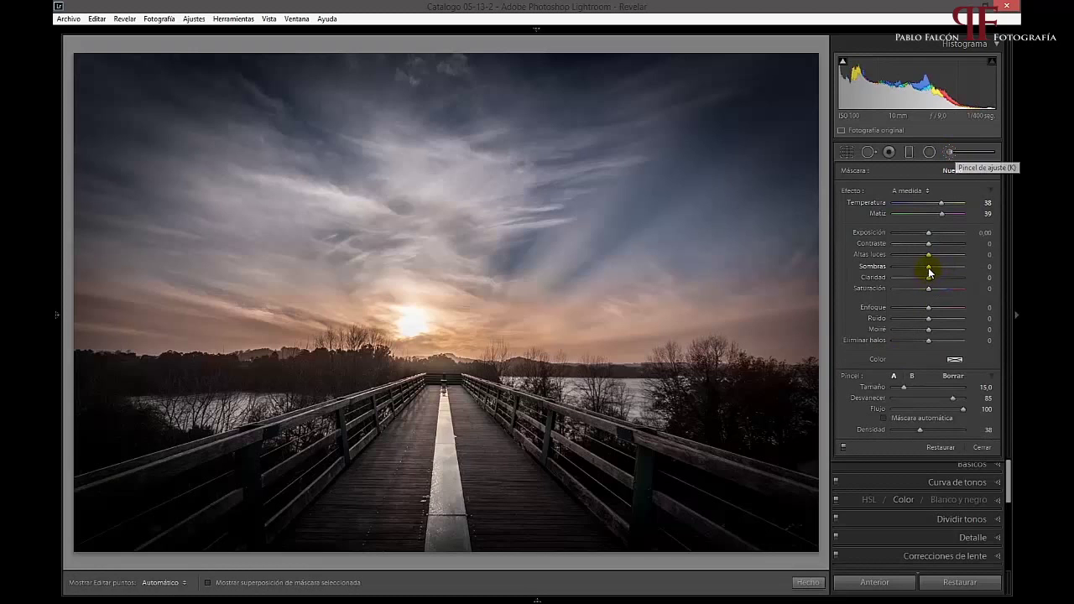
left_click_drag(928, 267, 959, 266)
key("h")
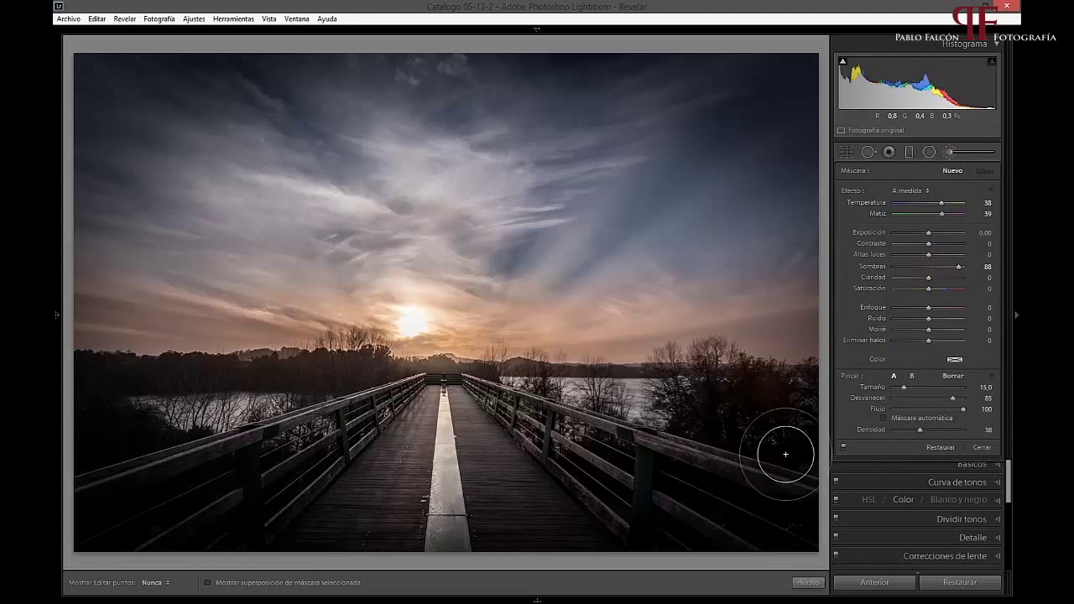
left_click_drag(780, 470, 741, 456)
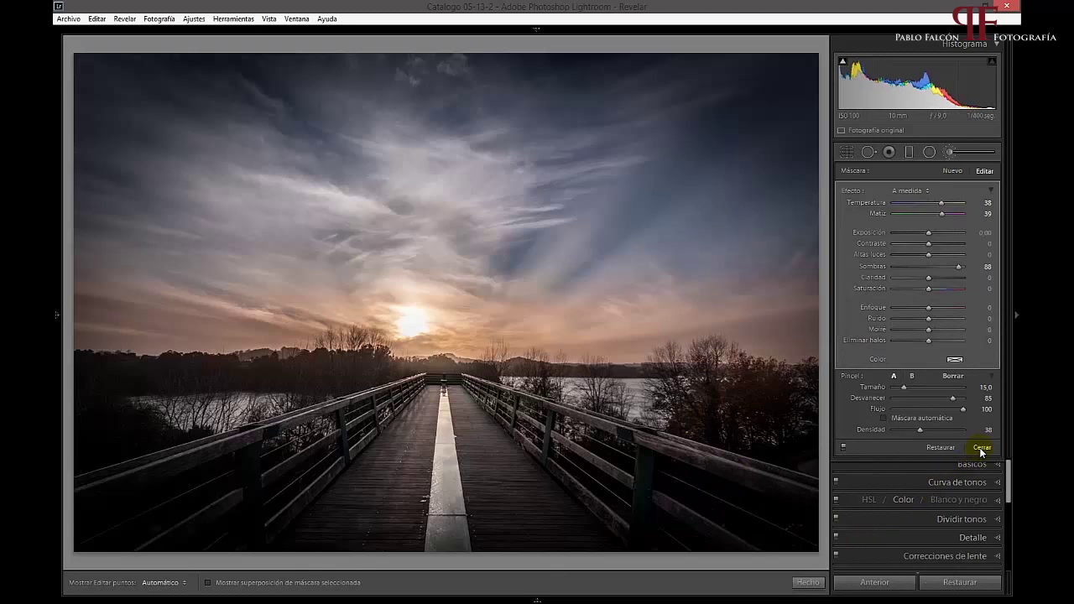
mouse_move(781, 400)
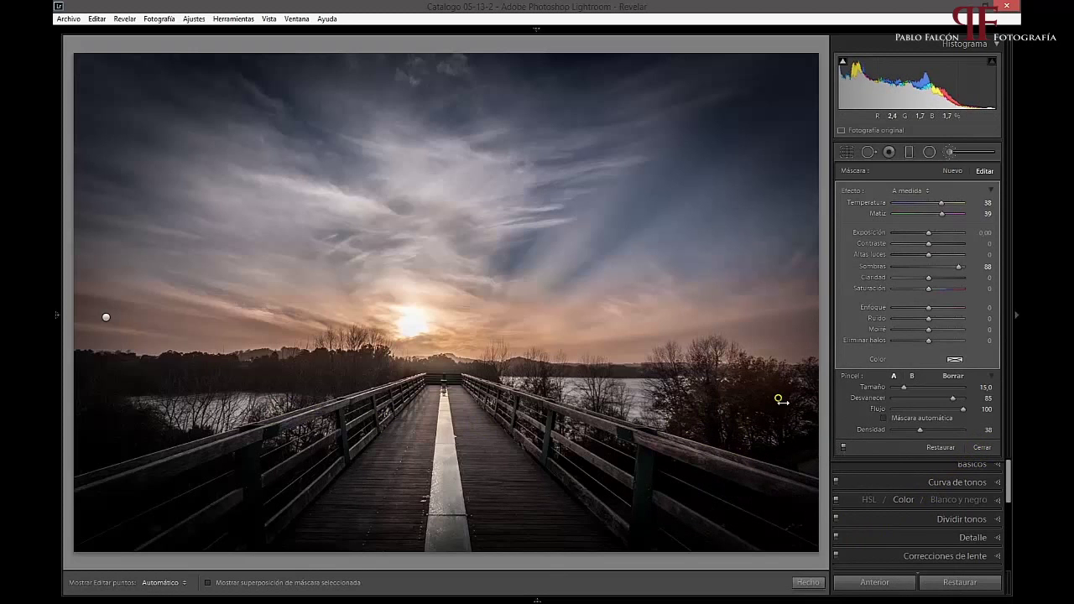
Discard the brush stroke, reset its Shadows, close the brush, and reset vignette Amount to 0.
key("Return")
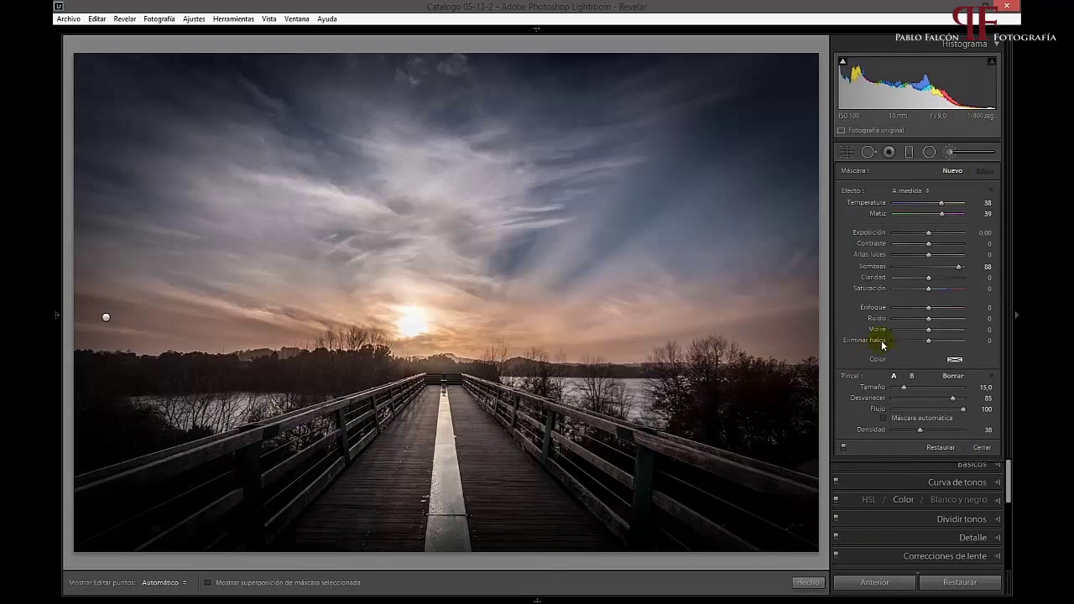
double_click(956, 267)
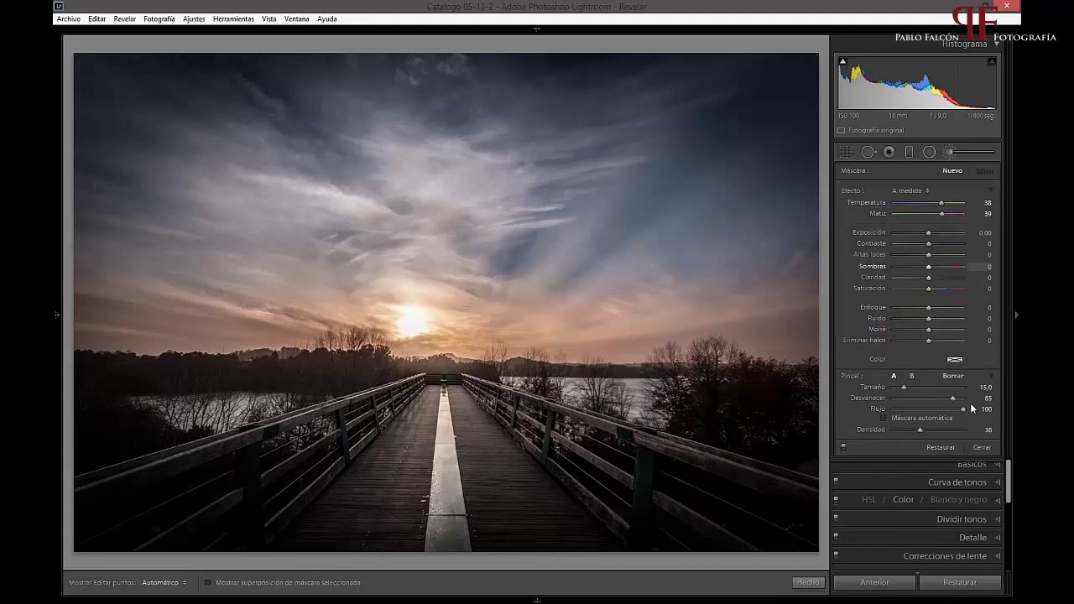
left_click(980, 447)
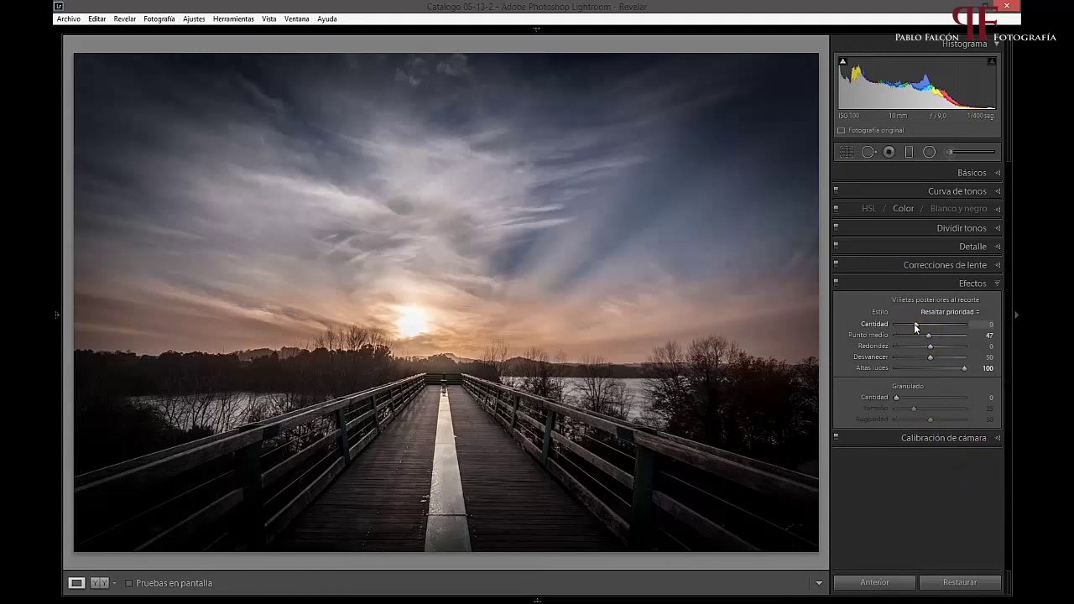
double_click(916, 324)
Select the radial filter at the bridge's far end and reshape it around the sun.
left_click(929, 152)
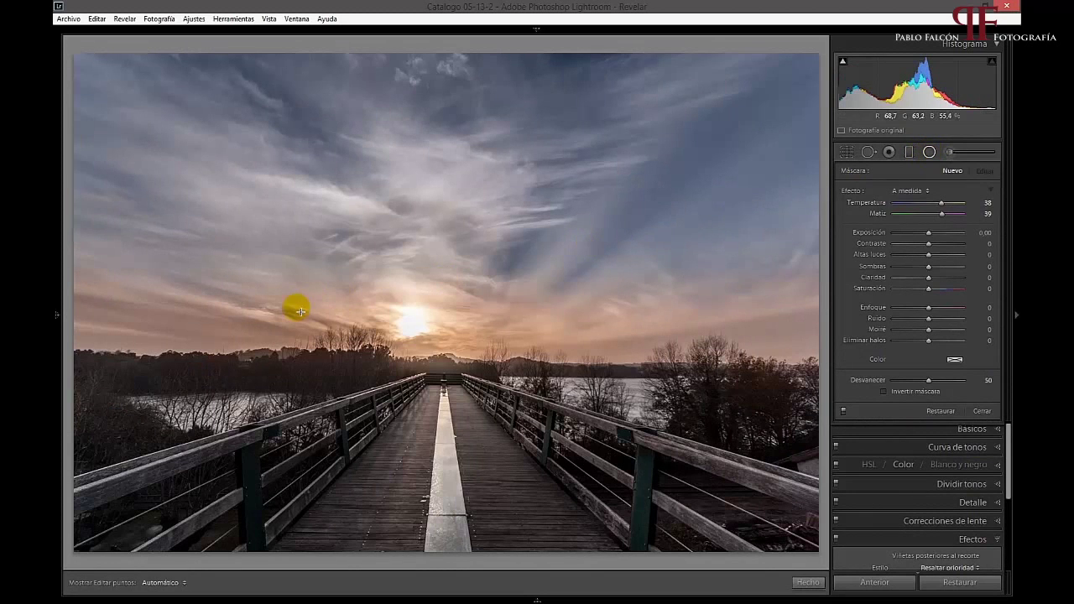
left_click(443, 363)
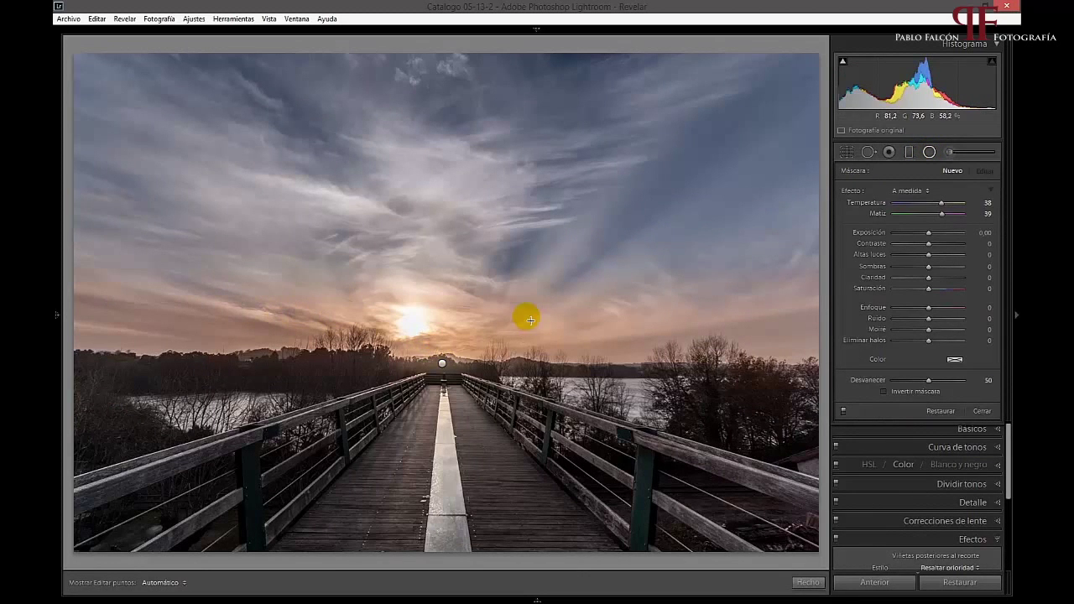
mouse_move(530, 319)
left_mouse_down()
mouse_move(604, 296)
mouse_move(621, 277)
mouse_move(644, 283)
left_mouse_up()
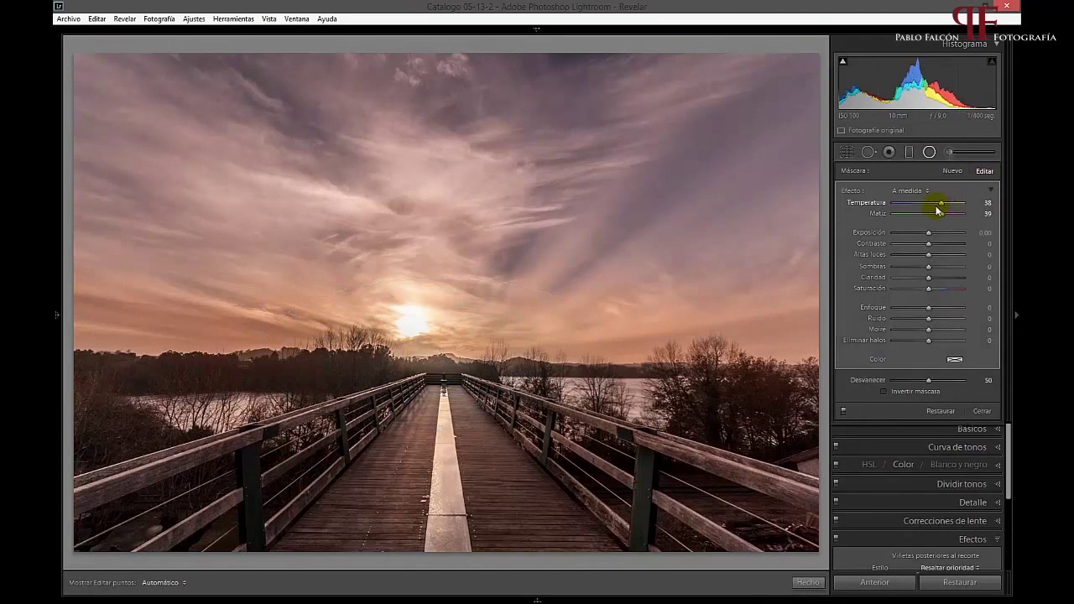
Clear the filter's tint, set Exposure -0.91 and Shadows 34, then switch it off to compare.
double_click(851, 191)
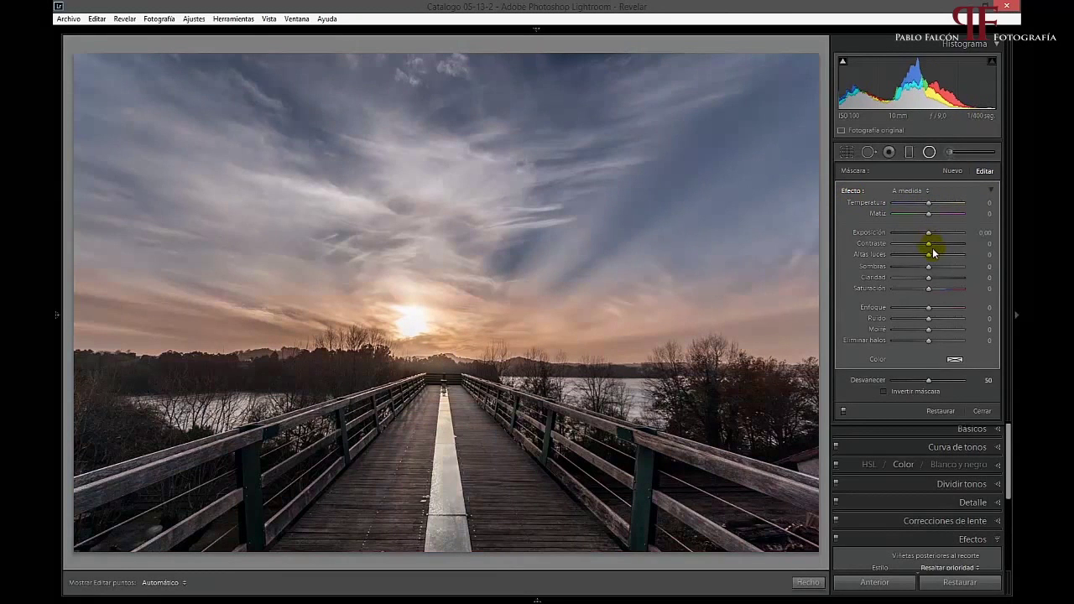
left_click_drag(928, 234, 925, 237)
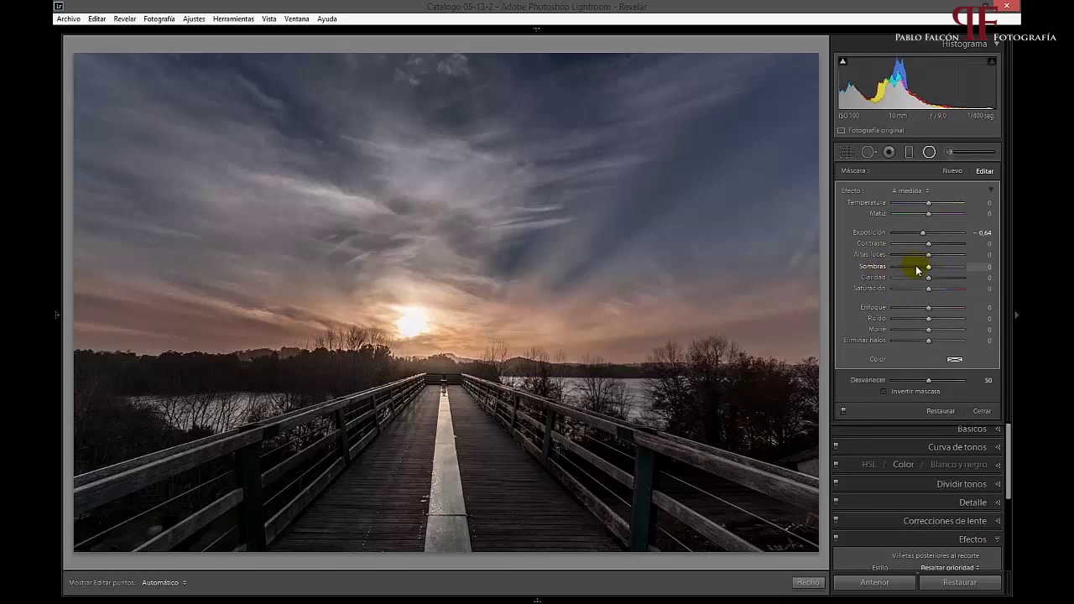
mouse_move(932, 269)
left_mouse_down()
mouse_move(959, 269)
mouse_move(942, 271)
left_mouse_up()
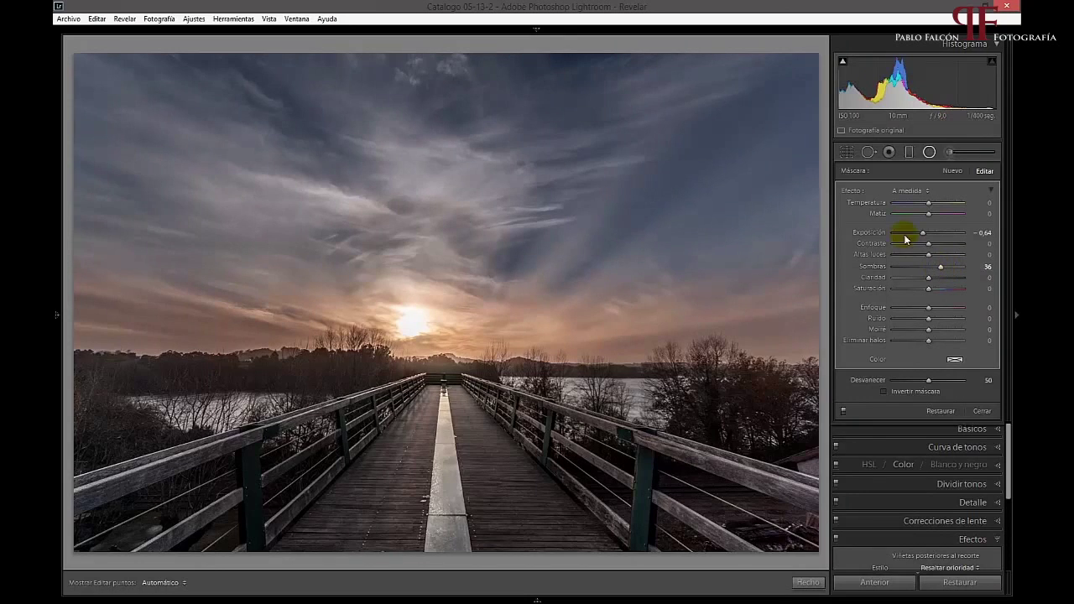
left_click_drag(923, 233, 919, 236)
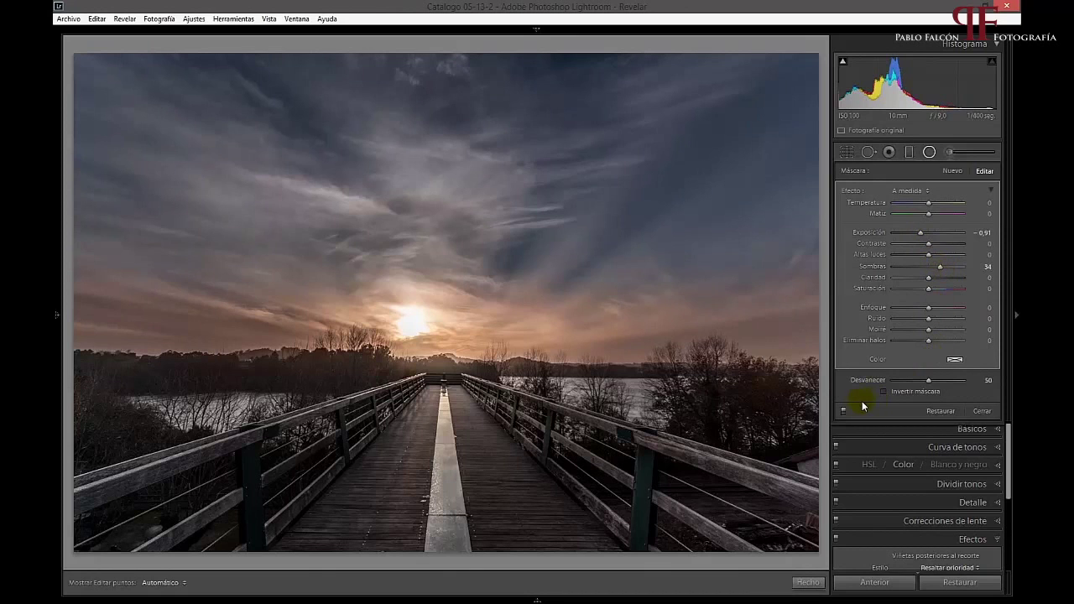
left_click(843, 410)
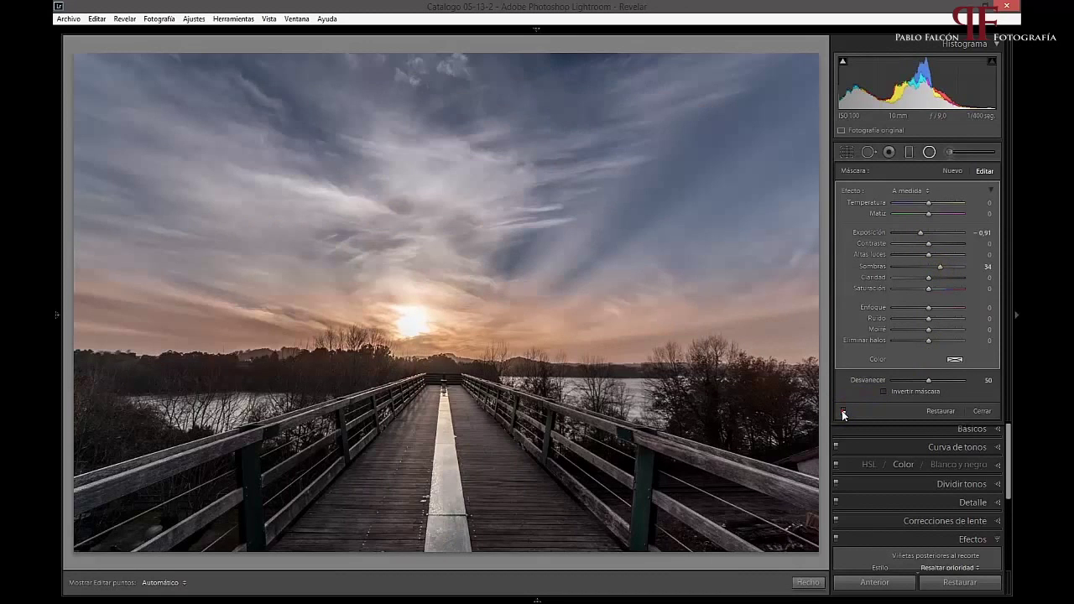
Re-enable the radial filter, compare the inverted Exposure 0.64 filter on and off, and close the filter settings.
left_click(843, 410)
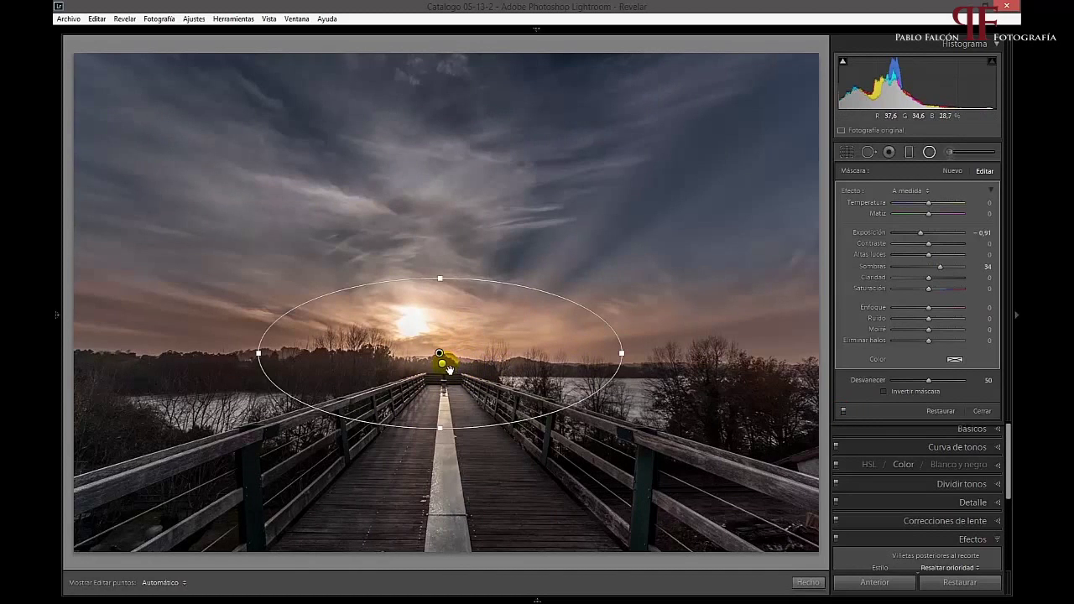
left_click(442, 363)
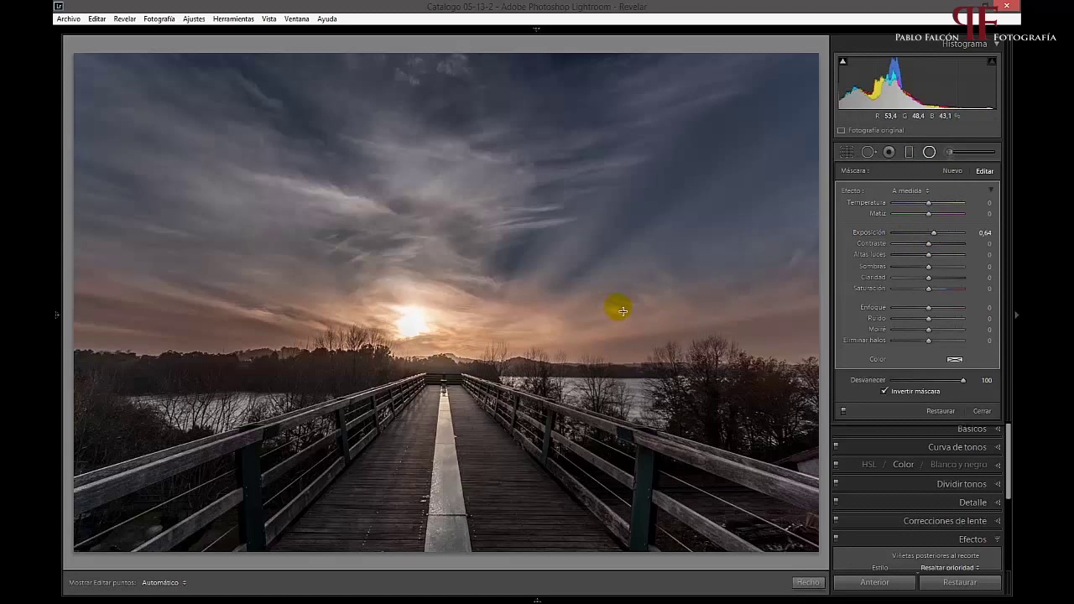
left_click(843, 410)
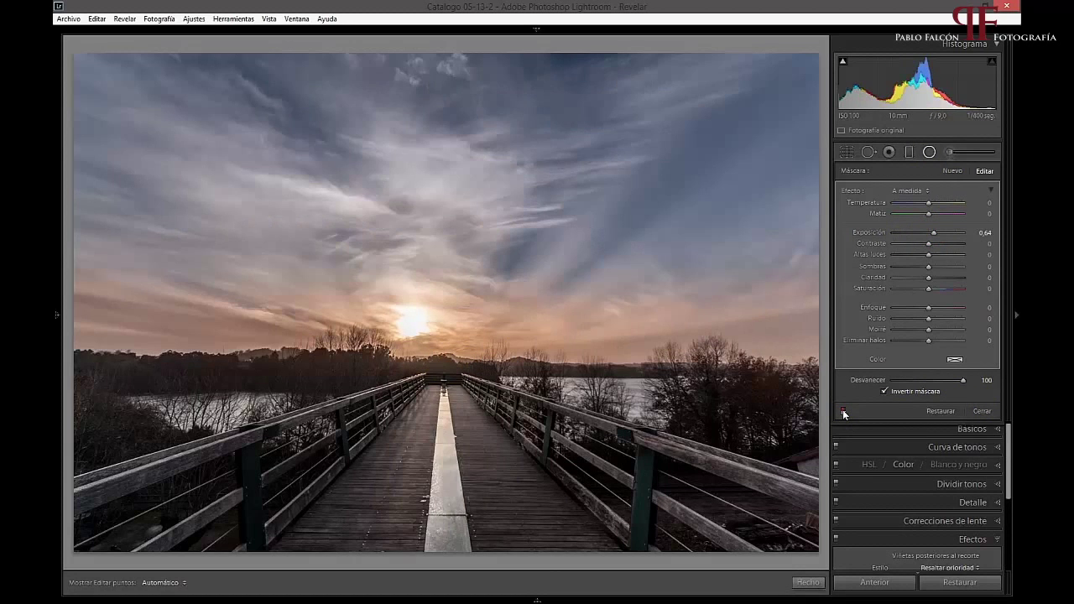
left_click(842, 410)
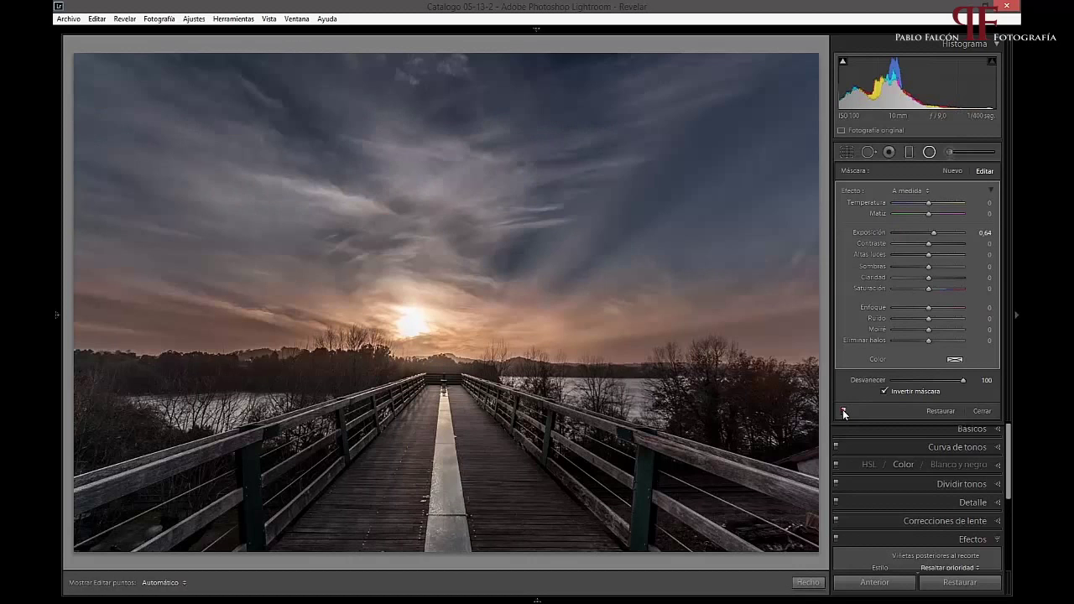
left_click(987, 415)
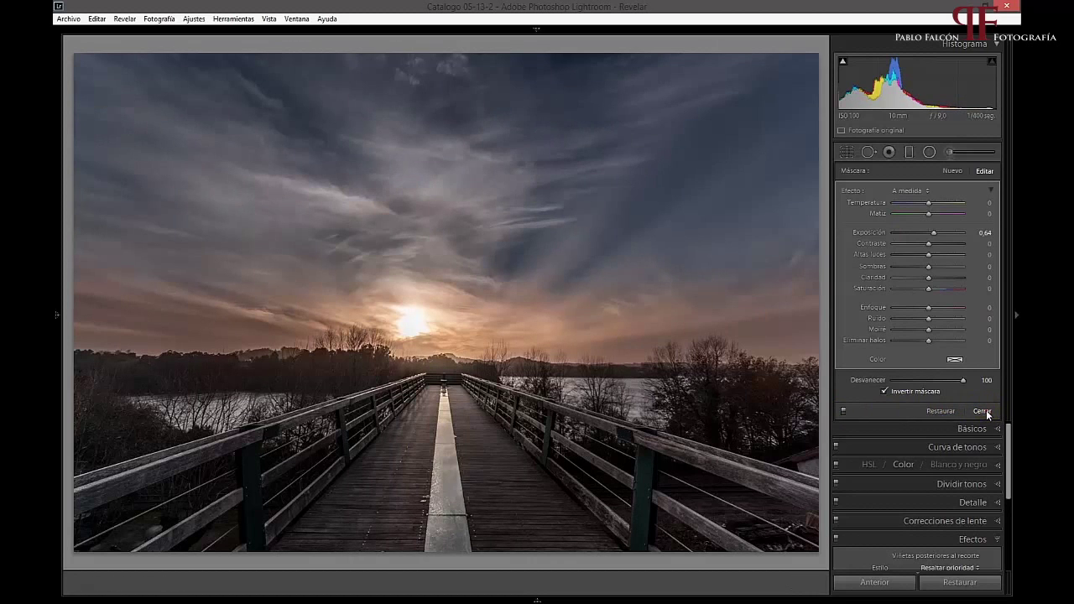
Close the radial filter and browse the HSL Saturation, Luminance and All views, ending on Hue.
left_click(988, 412)
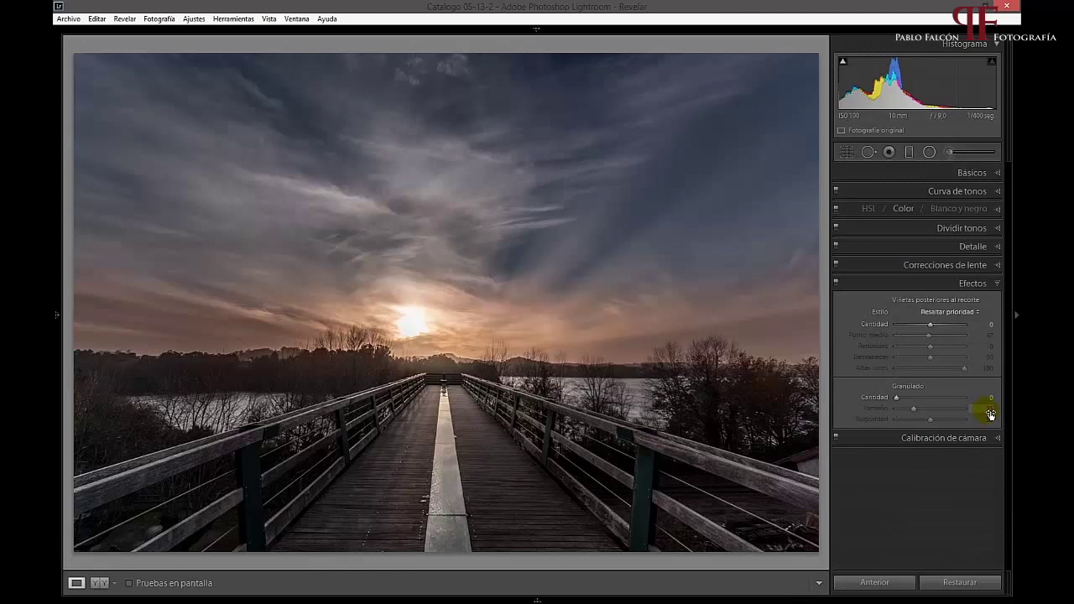
left_click(870, 209)
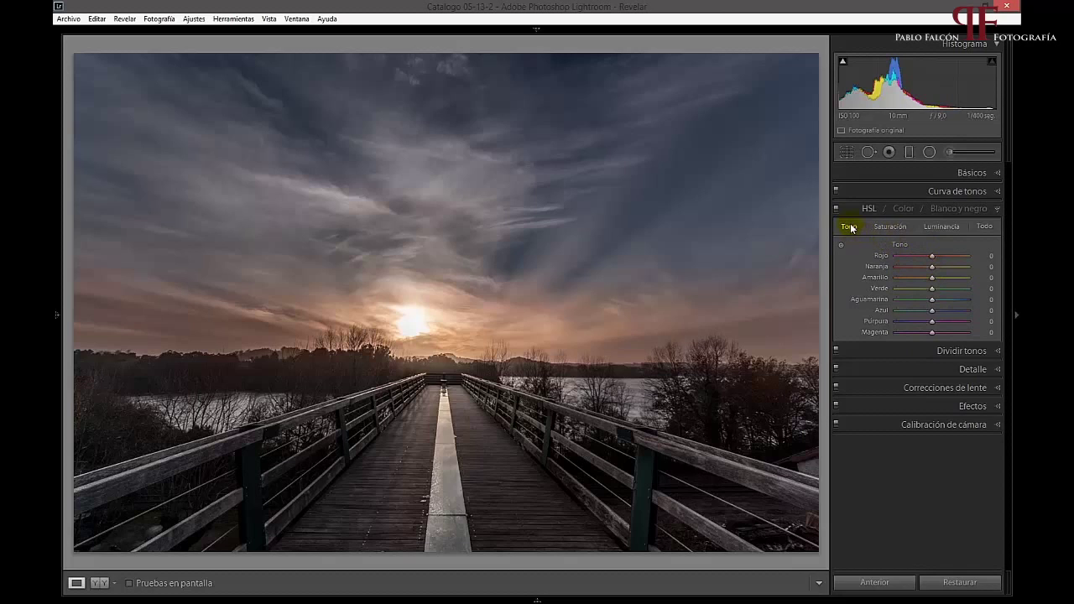
left_click(883, 227)
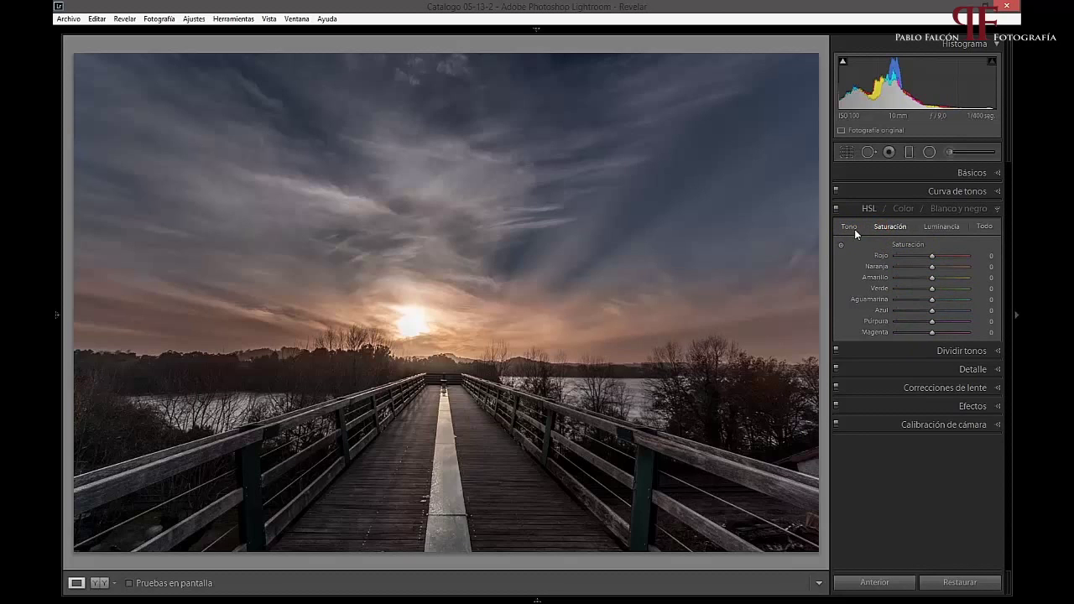
left_click(855, 230)
left_click(888, 226)
left_click(940, 226)
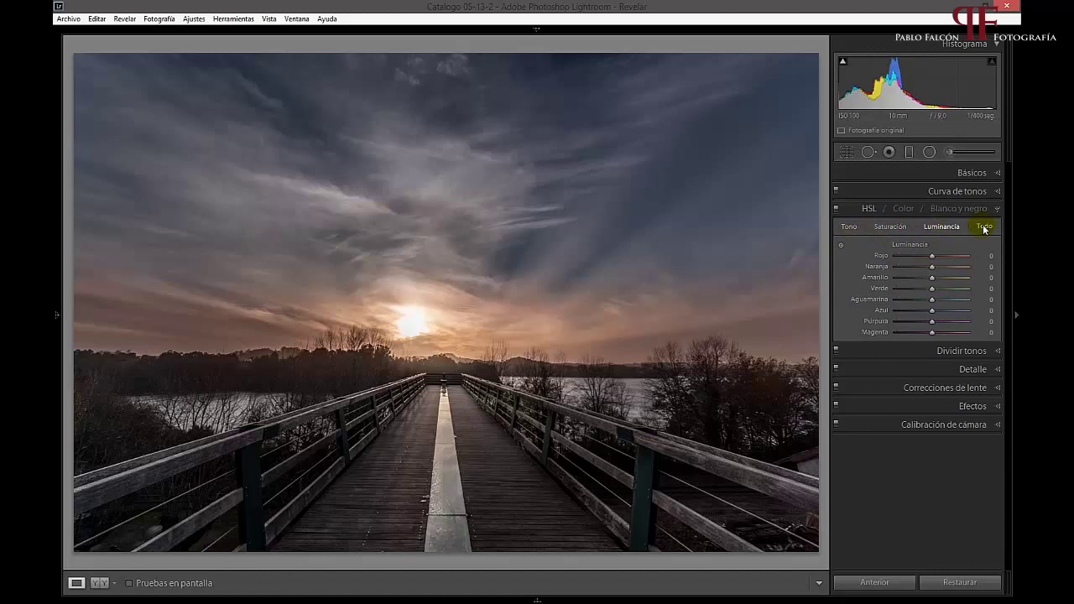
left_click(984, 227)
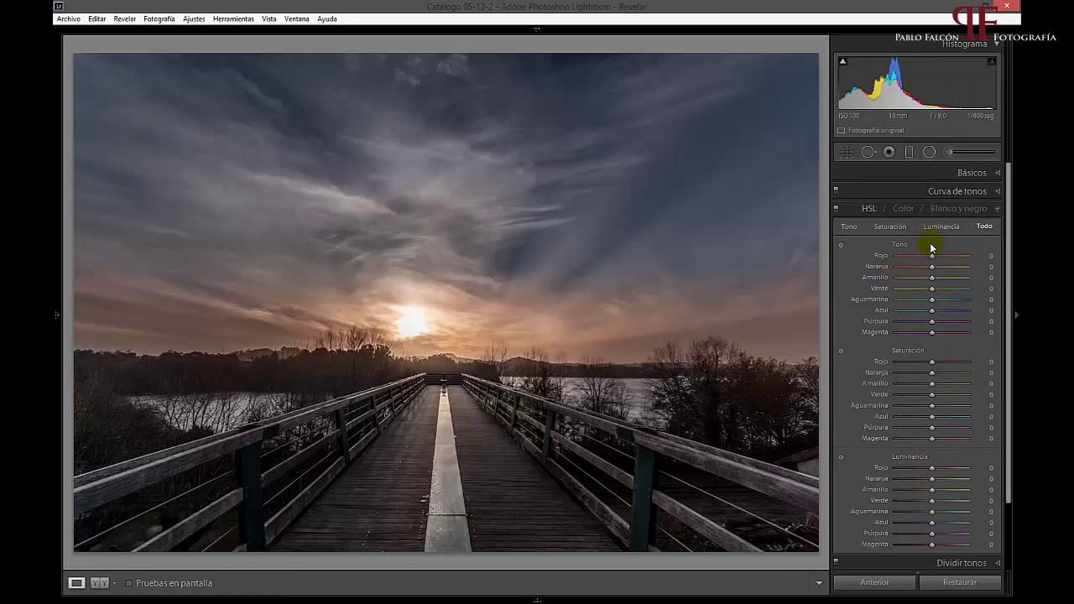
left_click(850, 227)
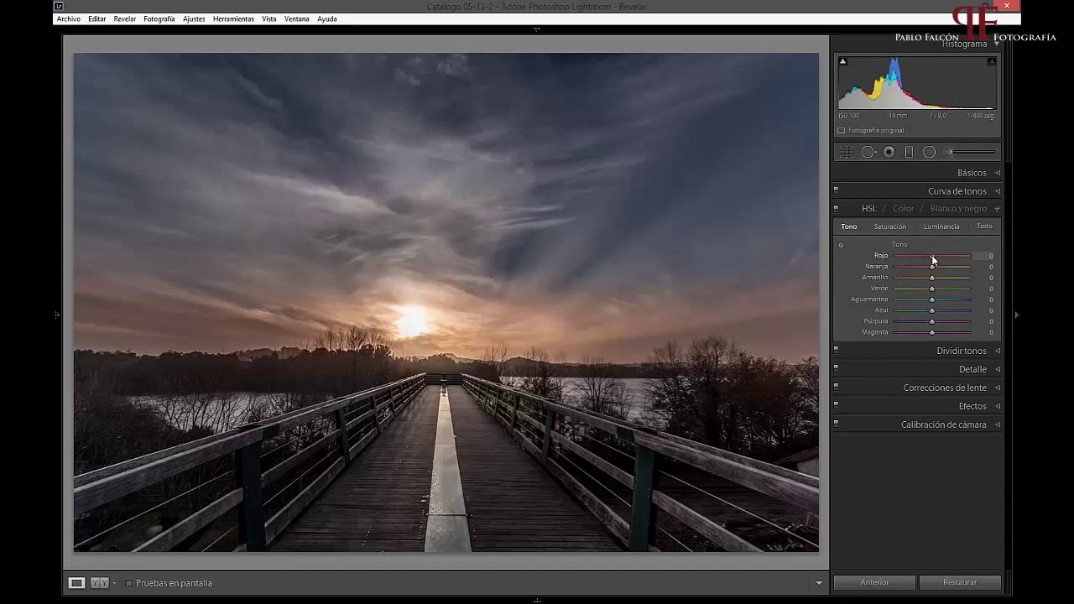
Nudge the red hue, then reset the yellow and orange hues to 0.
left_click_drag(932, 261, 929, 283)
double_click(930, 282)
double_click(930, 267)
left_click(903, 208)
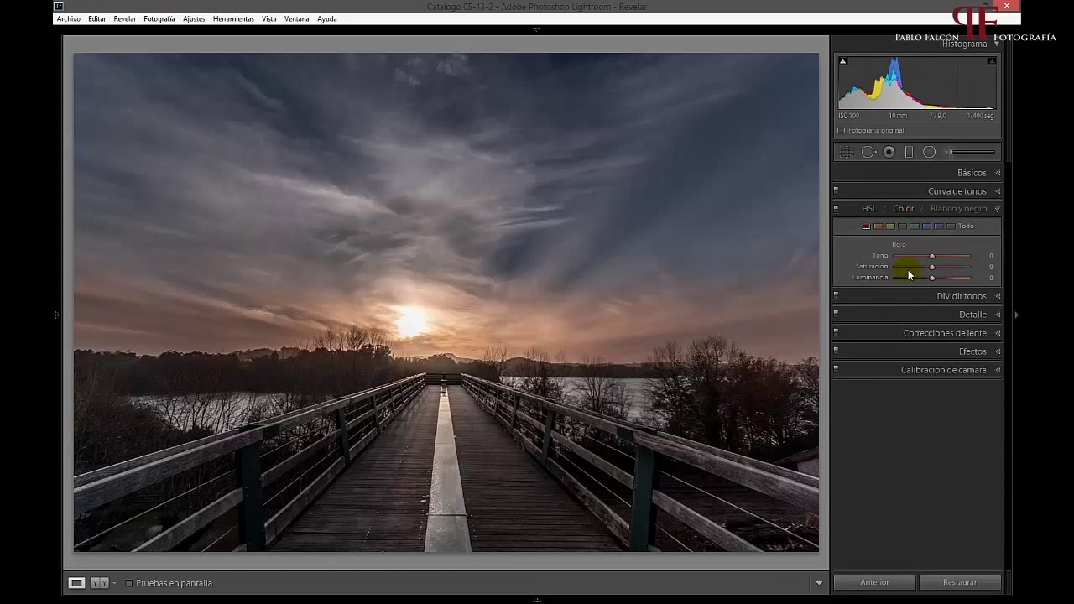
left_click(867, 209)
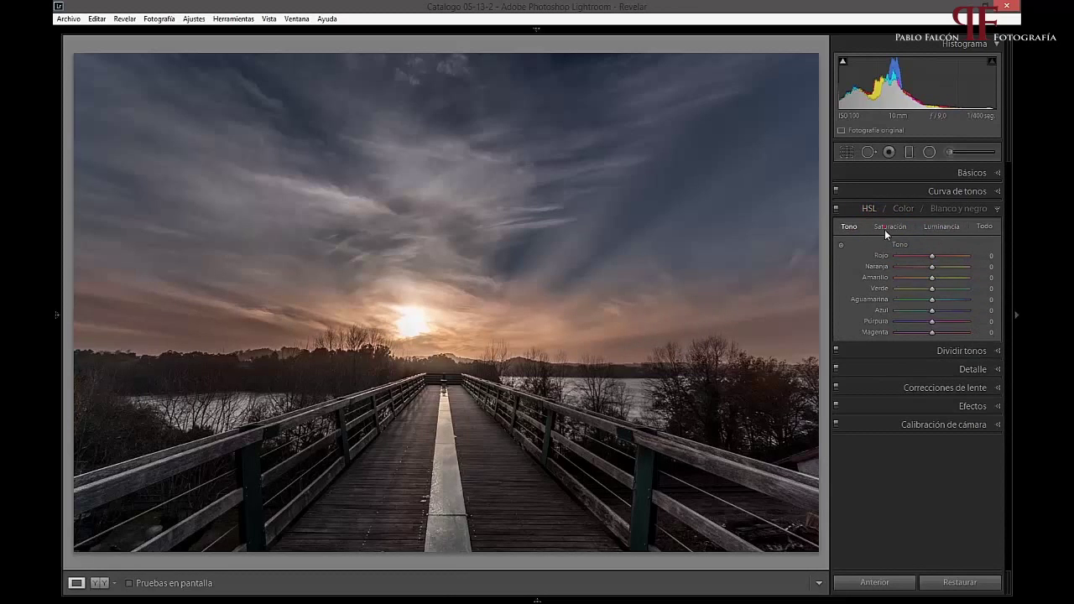
Raise orange, yellow and blue saturation to about +10 and toggle HSL off and on to compare.
left_click(886, 227)
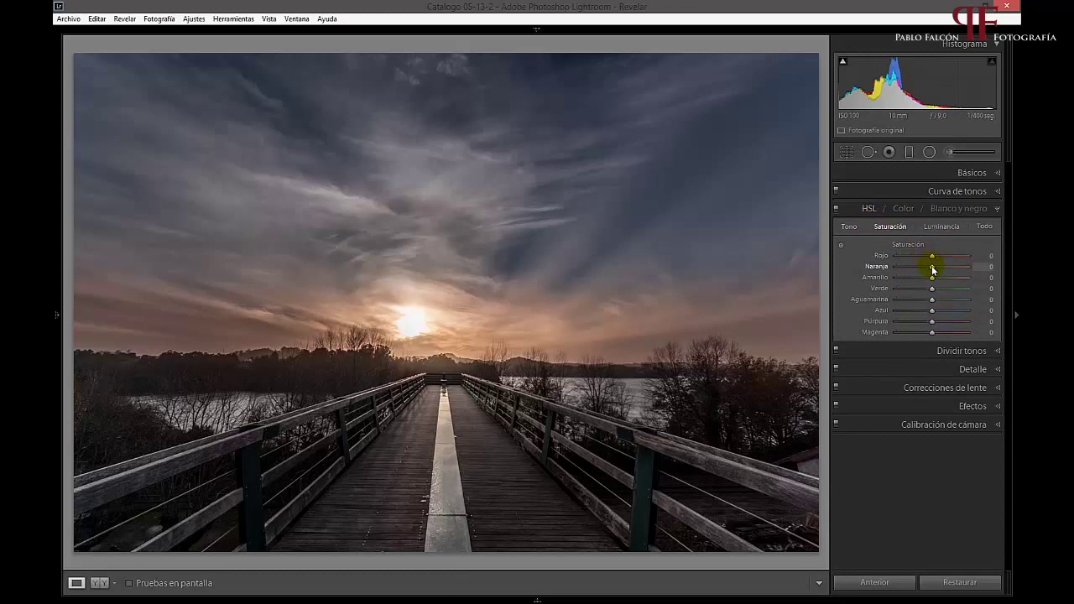
left_click_drag(932, 267, 937, 281)
left_click_drag(933, 313, 937, 313)
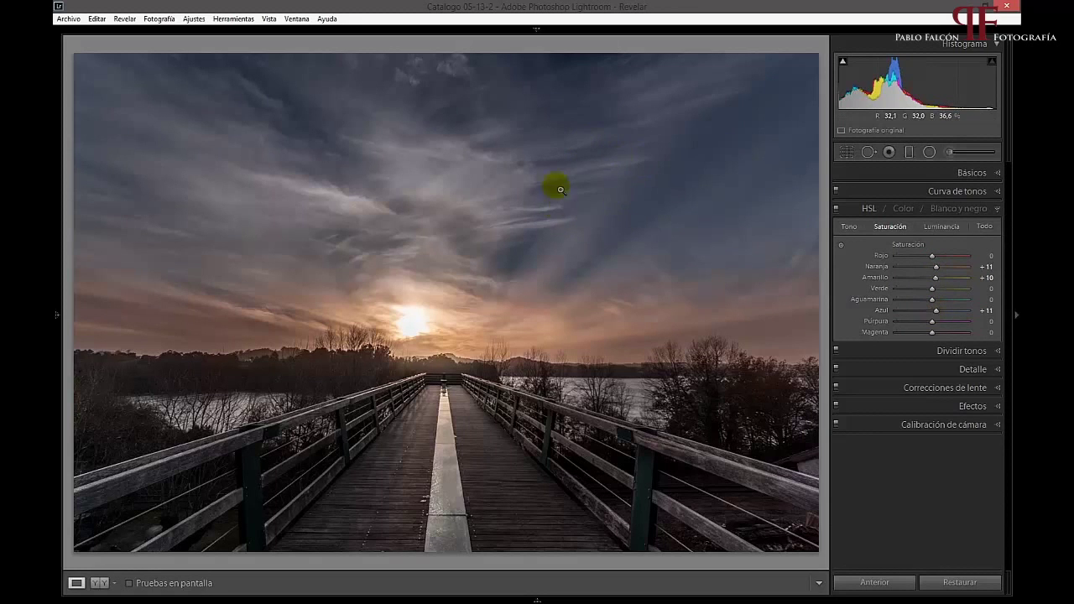
left_click(836, 209)
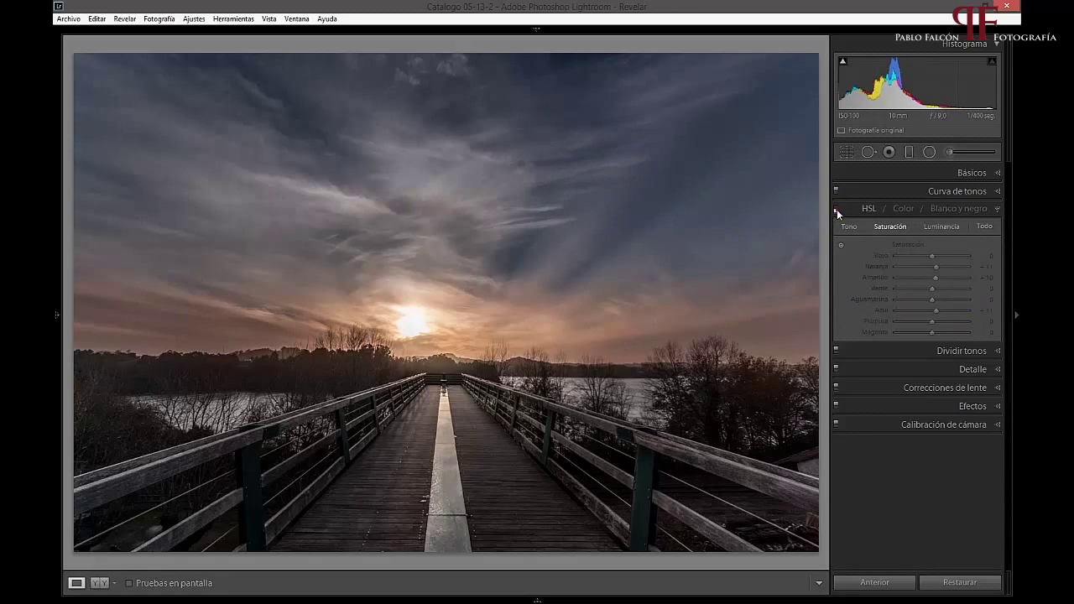
left_click(837, 208)
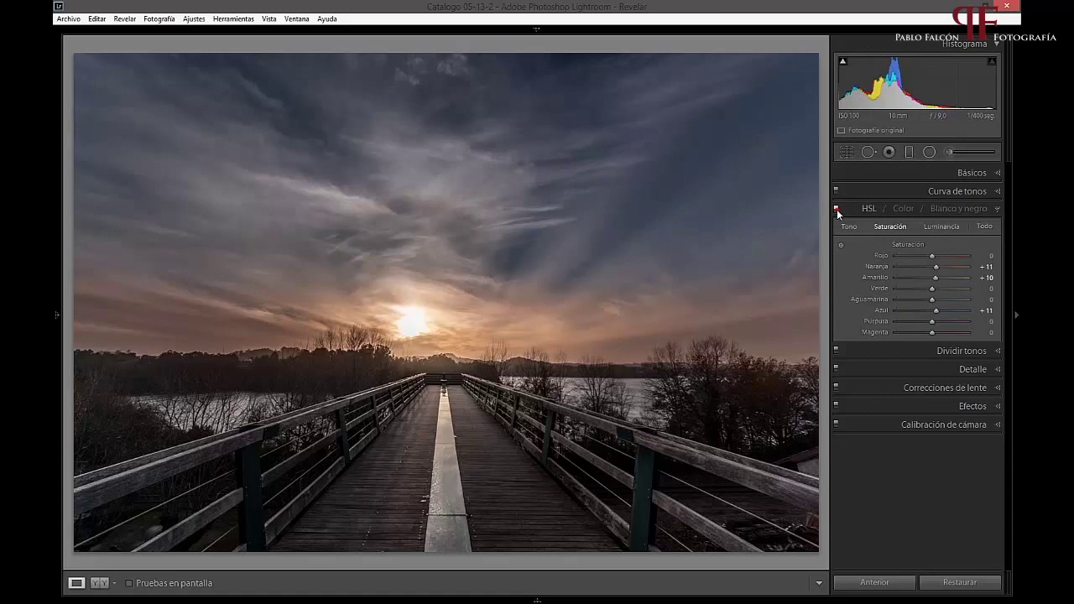
left_click(837, 209)
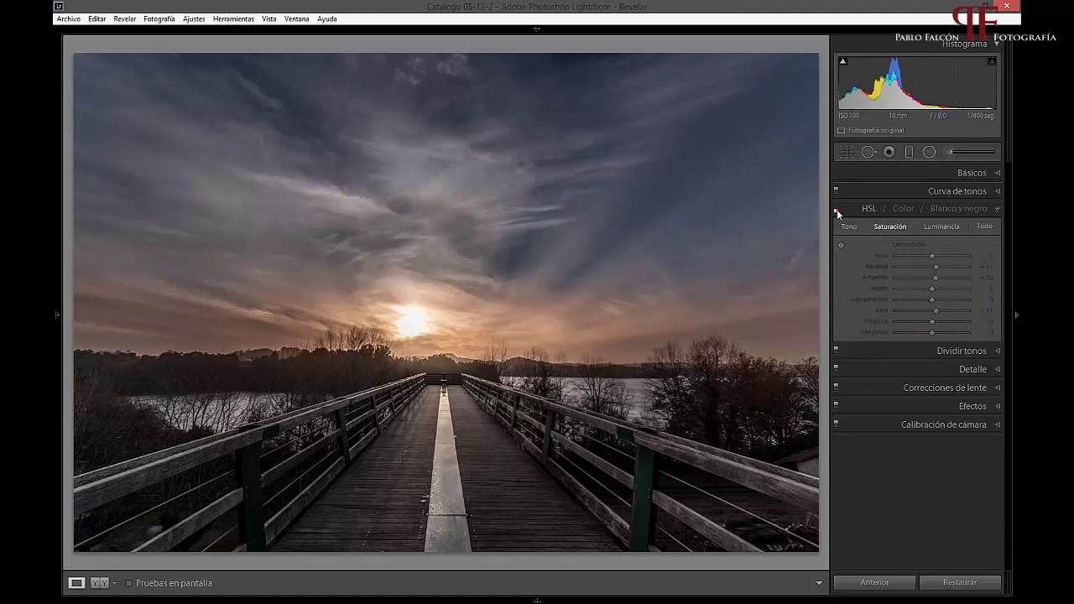
left_click(836, 209)
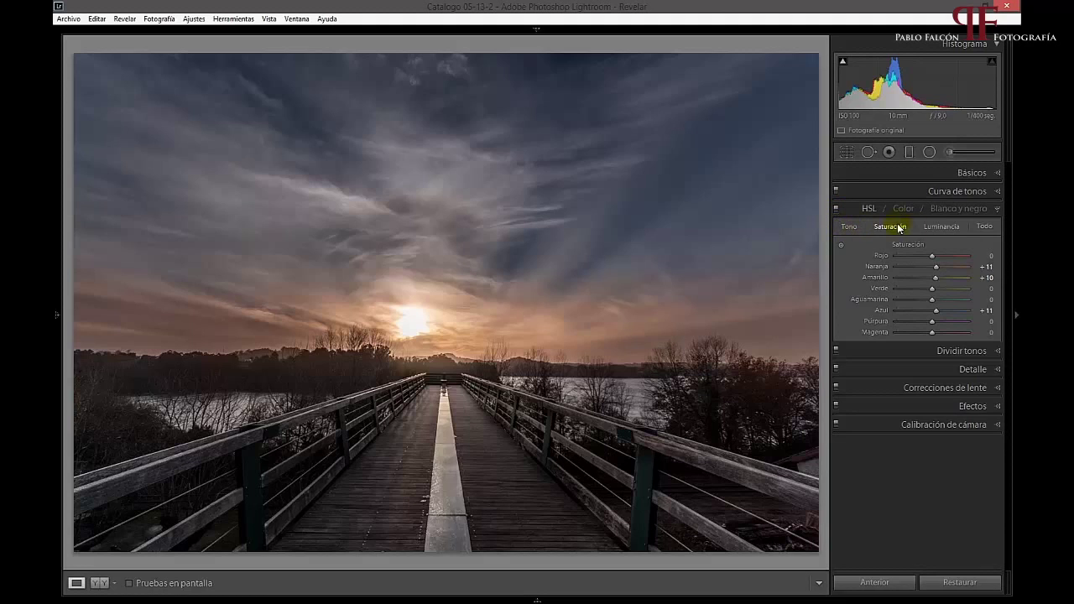
Set orange luminance to +8 and lower yellow luminance to +5.
left_click(940, 228)
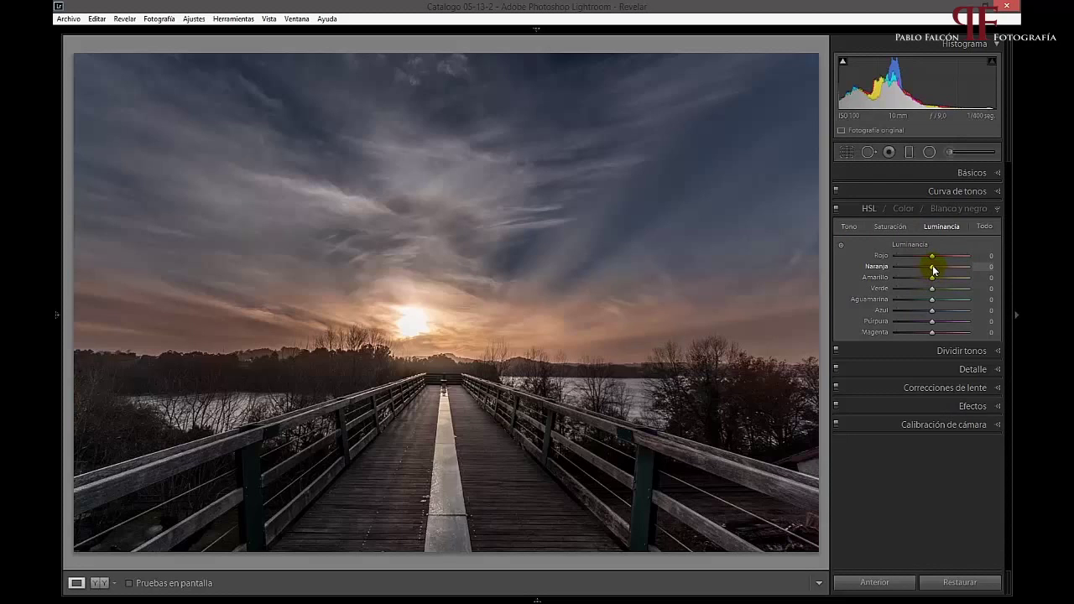
left_click_drag(932, 266, 936, 269)
left_click_drag(932, 277, 934, 278)
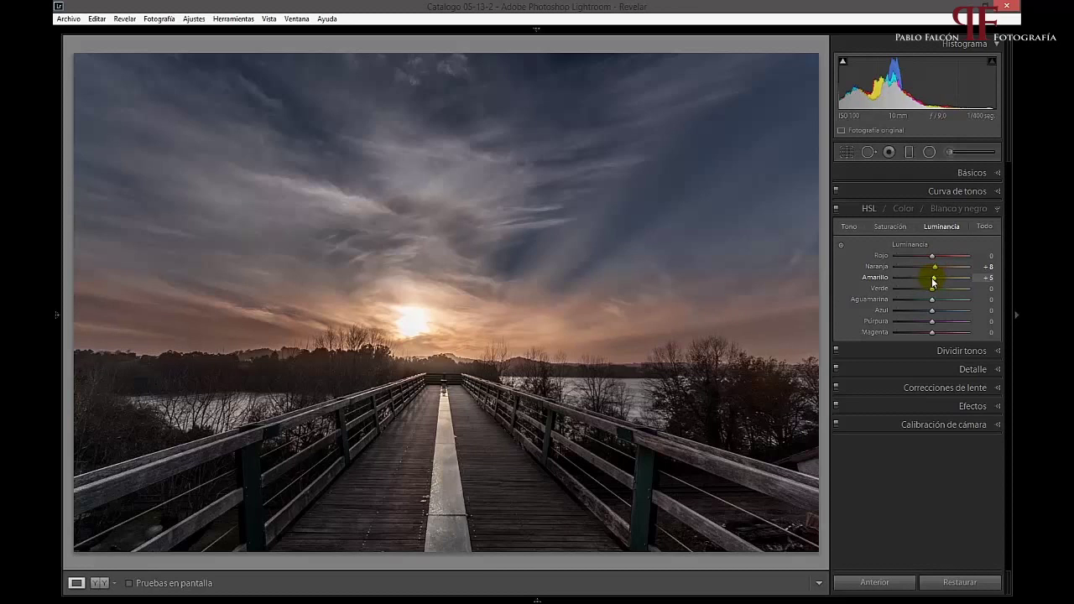
Compare HSL on and off, and try darker orange luminance before returning it near neutral.
left_click(835, 211)
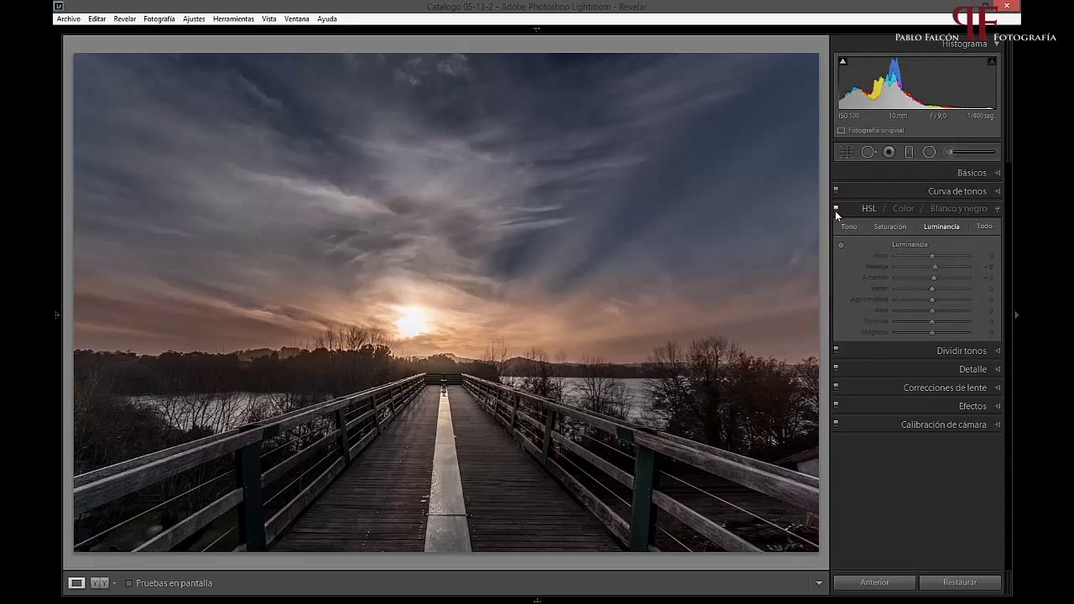
left_click(835, 211)
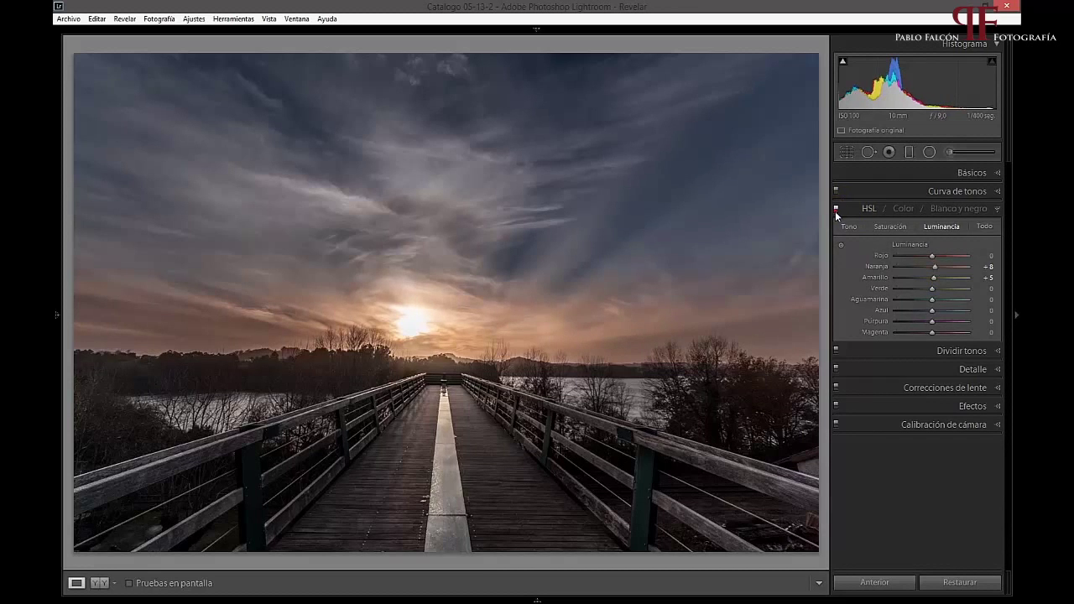
left_click(934, 268)
mouse_move(934, 270)
left_mouse_down()
mouse_move(910, 270)
mouse_move(942, 269)
left_mouse_up()
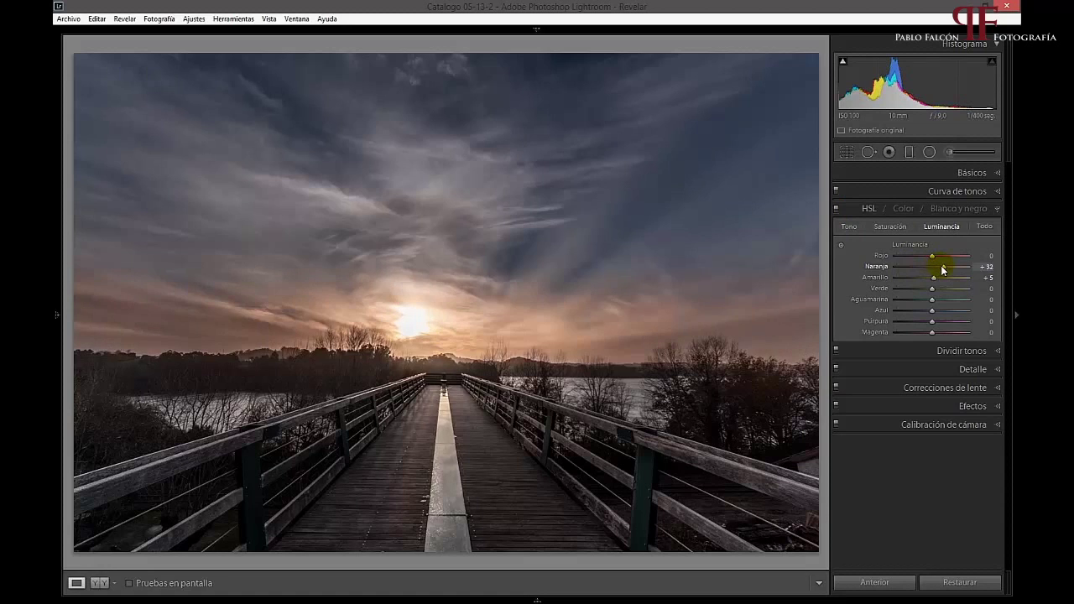
left_click_drag(942, 270, 934, 269)
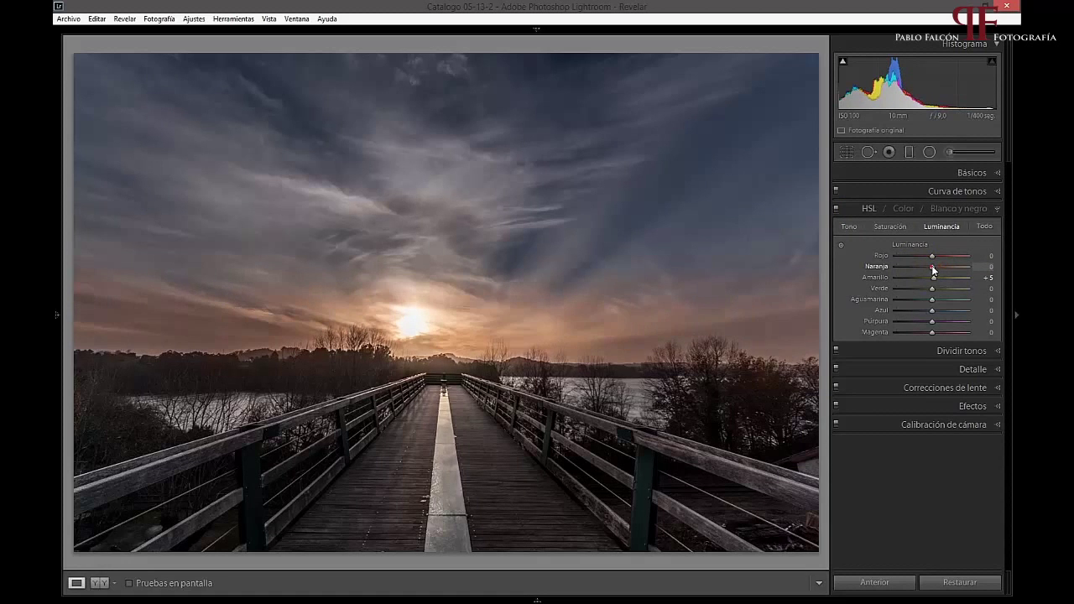
Push blue saturation to +100, then settle it back at +8.
left_click(891, 226)
left_click_drag(932, 311, 979, 311)
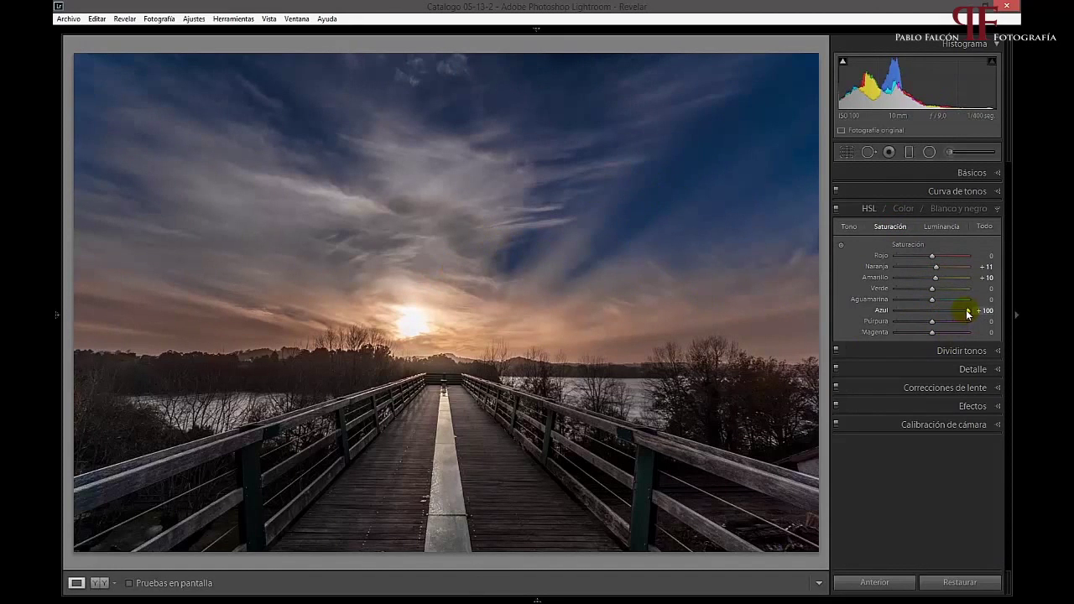
left_click_drag(965, 311, 935, 309)
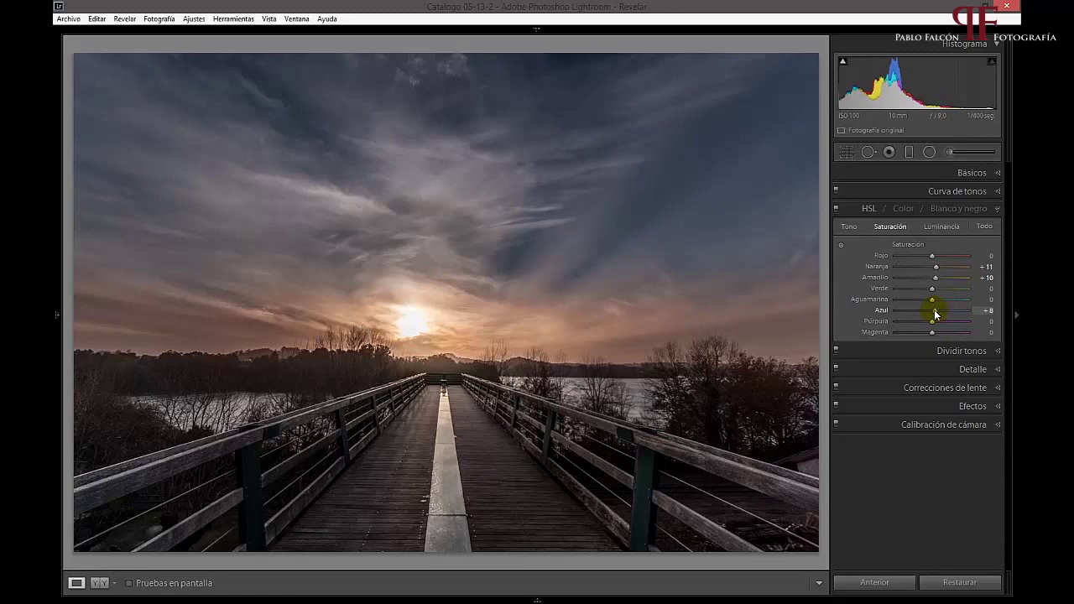
left_click(846, 228)
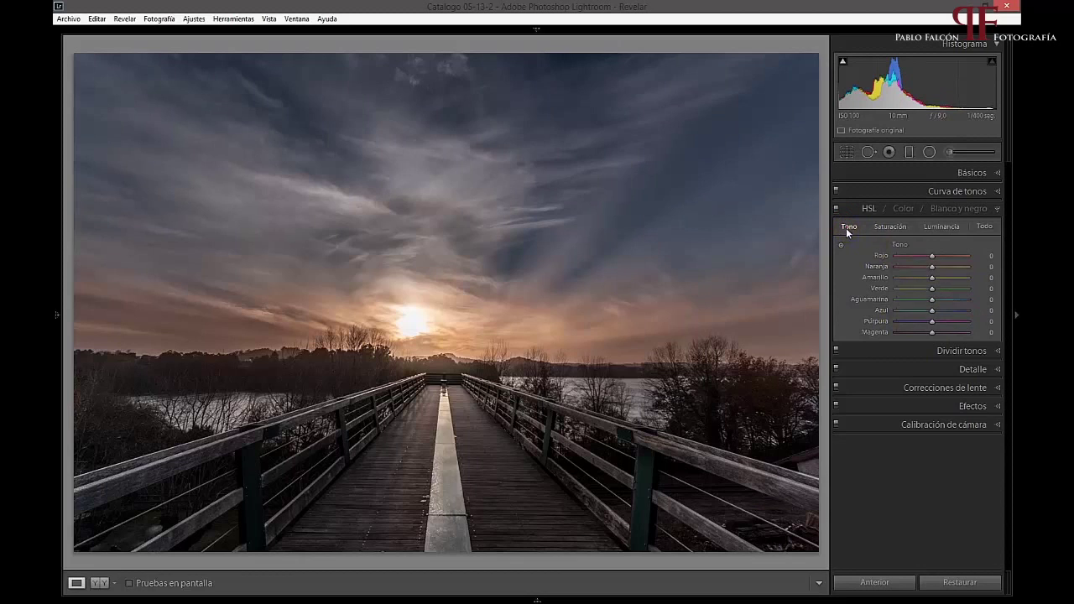
left_click(931, 257)
left_click_drag(931, 260, 905, 267)
double_click(909, 257)
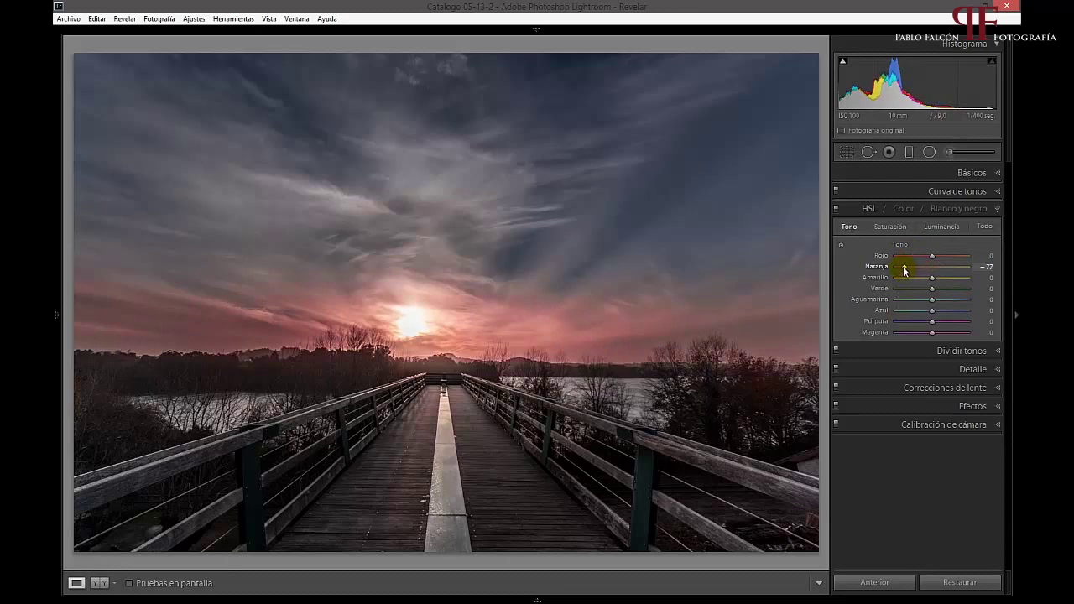
double_click(897, 266)
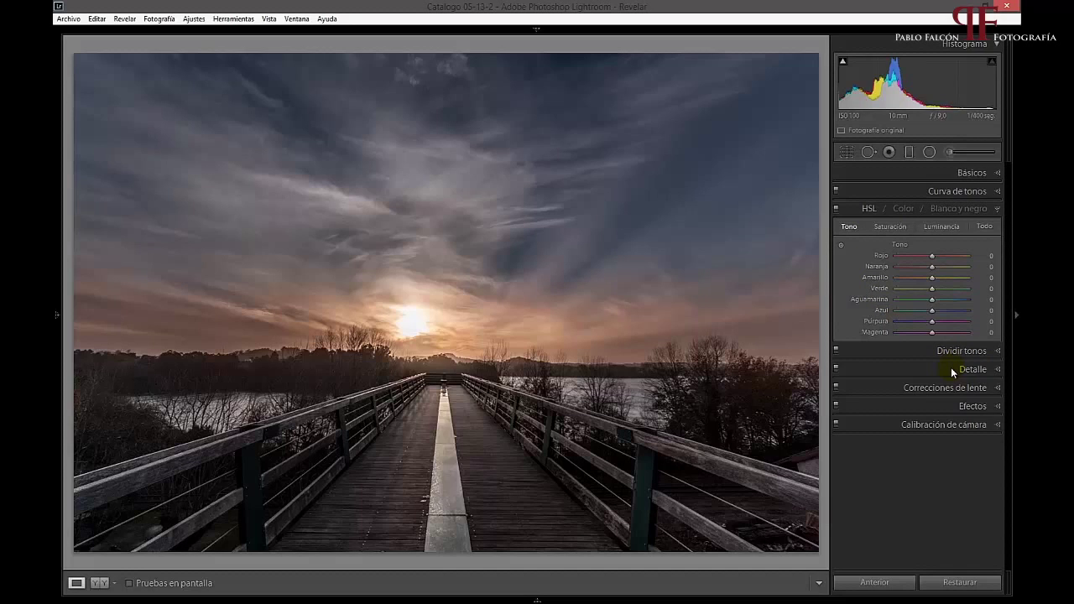
Expand the Basic panel, try a vibrance change, and reset vibrance to 0.
left_click(929, 171)
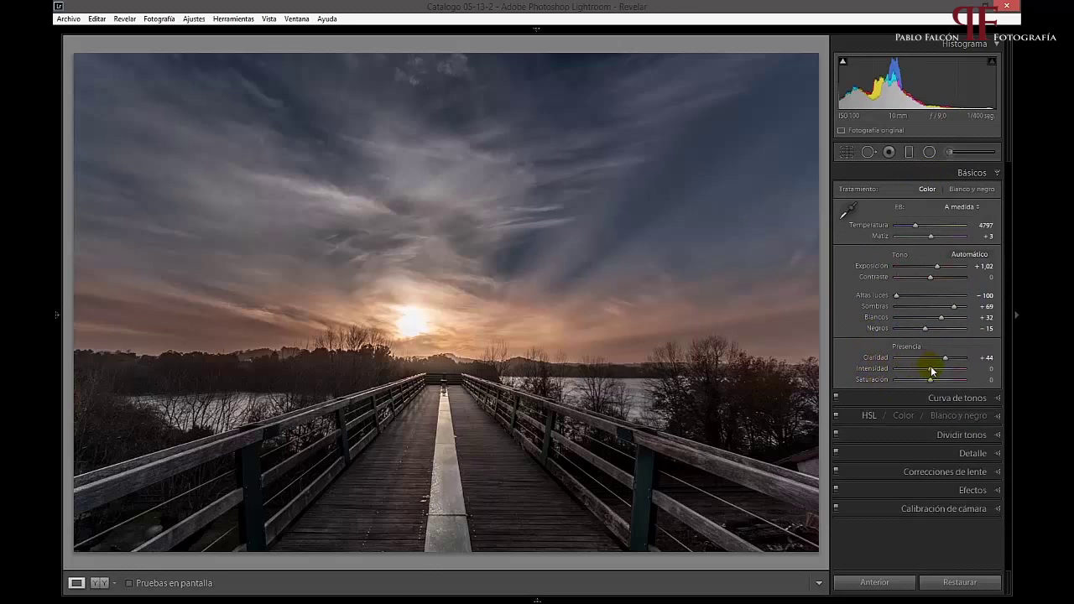
left_click_drag(931, 370, 939, 370)
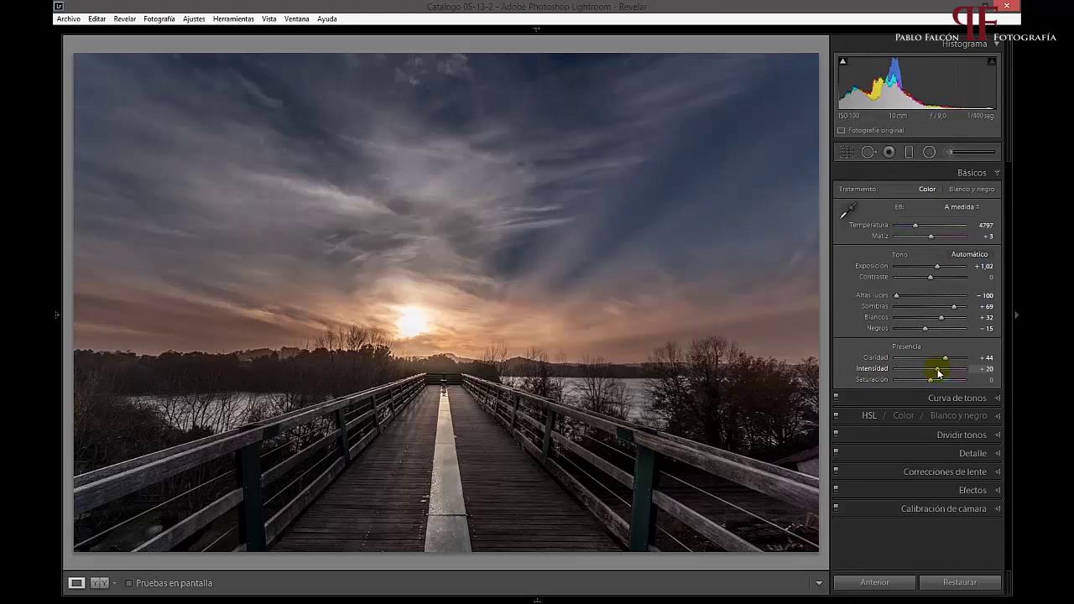
left_click_drag(938, 372, 909, 373)
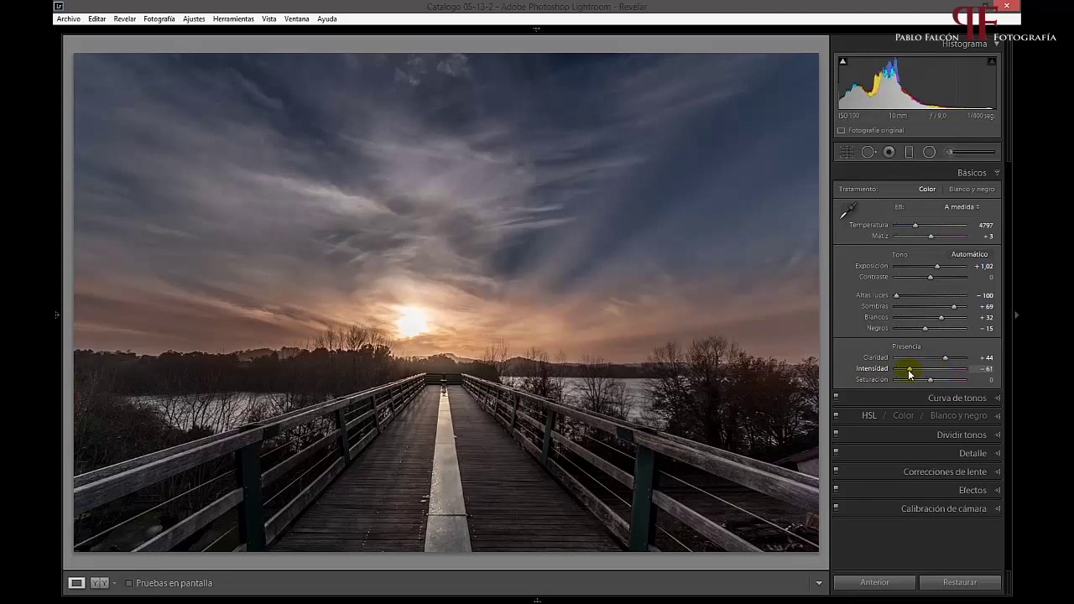
double_click(910, 371)
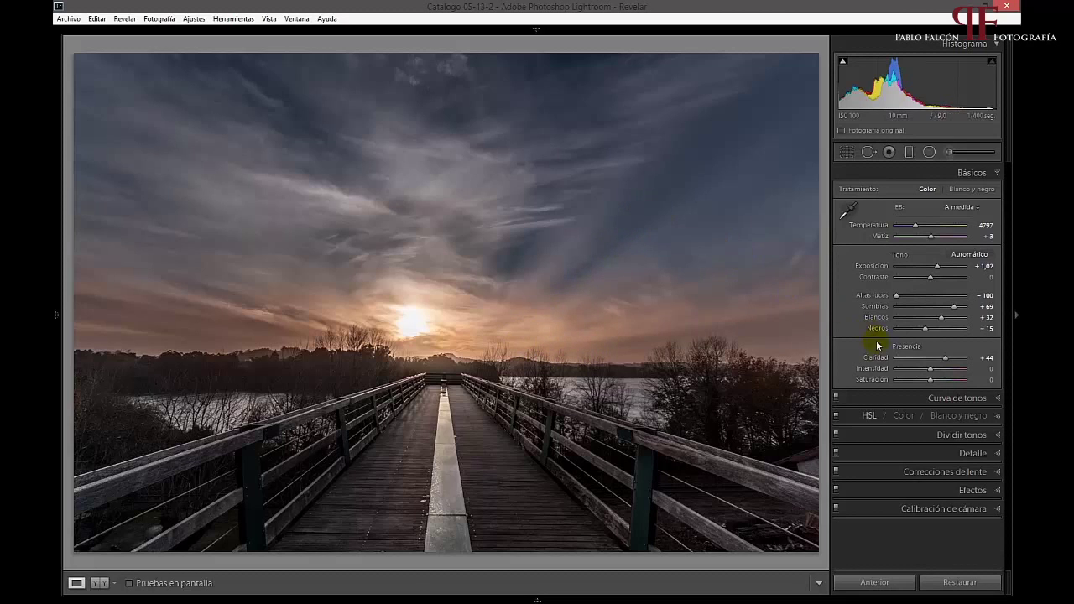
Set Saturation +10 and Vibrance +14, and raise Contrast slightly.
left_click_drag(931, 381, 937, 383)
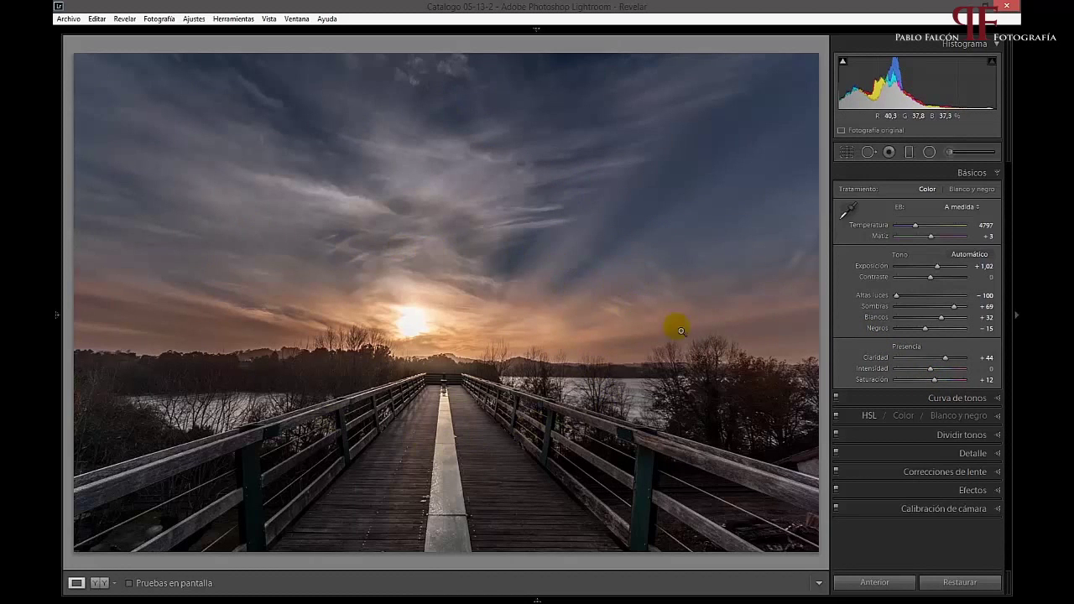
left_click_drag(931, 375, 937, 372)
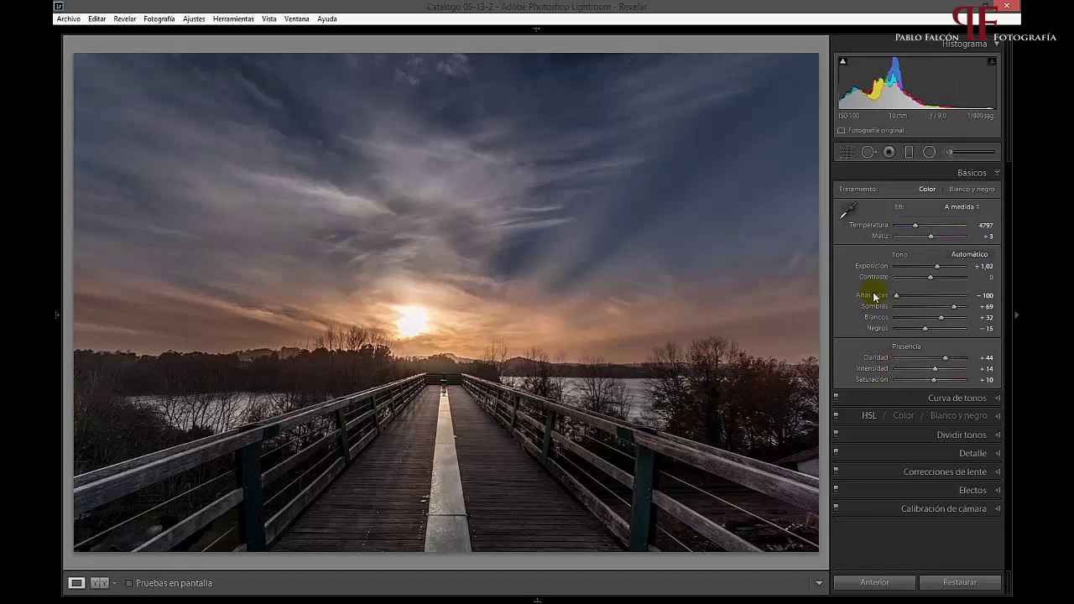
left_click_drag(933, 281, 938, 281)
Add and shape upper and lower points on the Tone Curve's point curve.
left_click(939, 396)
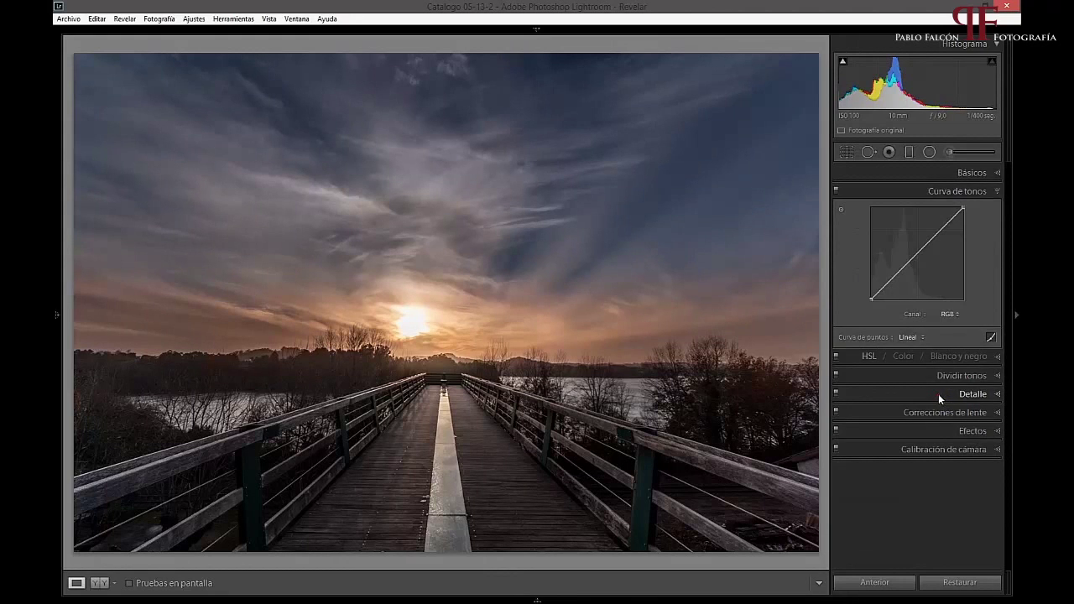
left_click(895, 279)
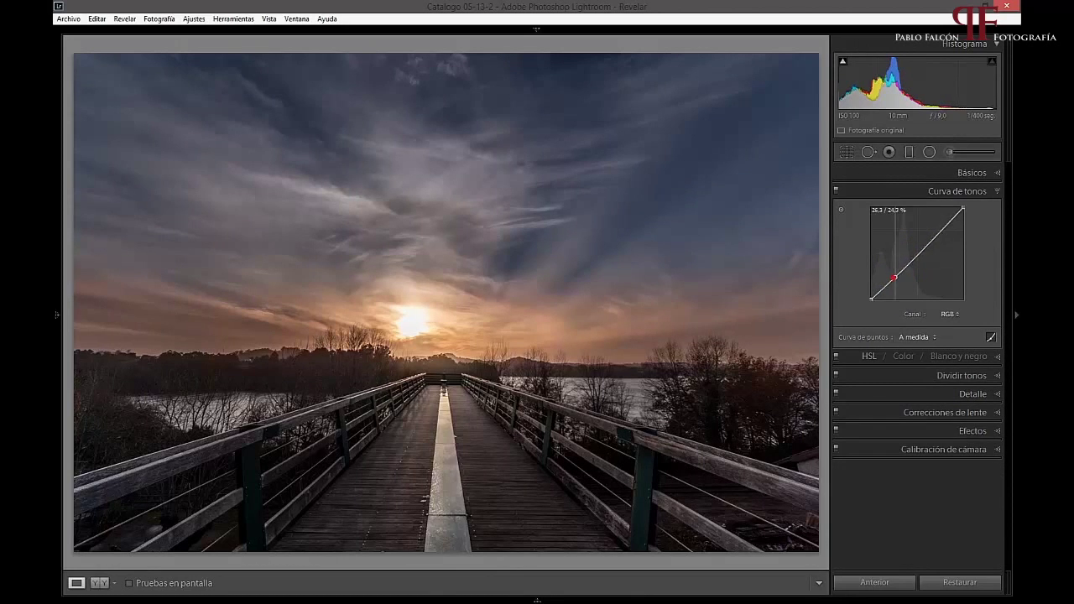
left_click_drag(935, 237, 942, 247)
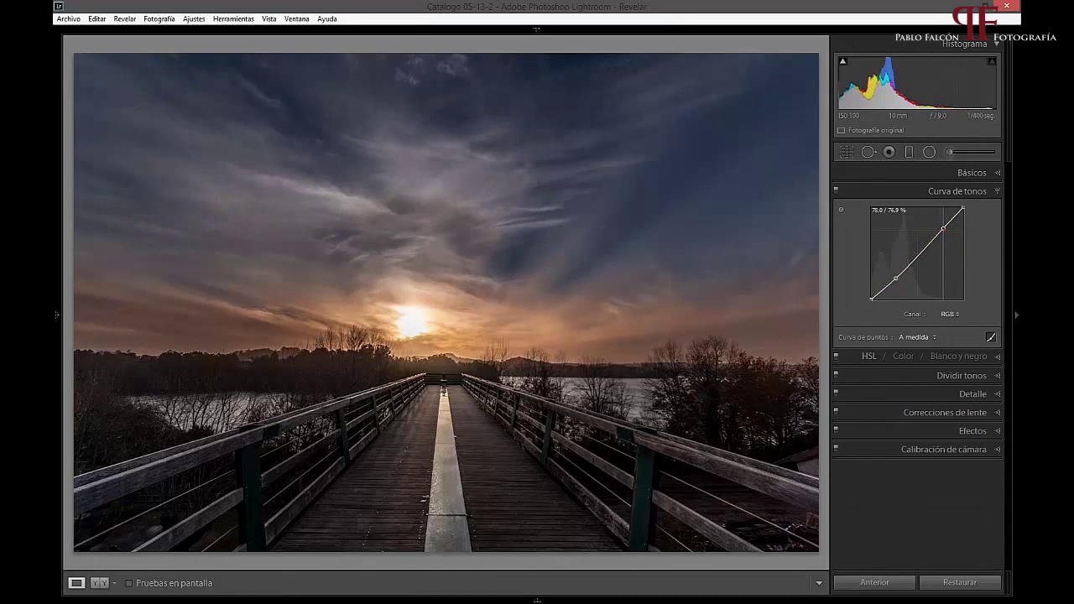
left_click_drag(944, 232, 941, 225)
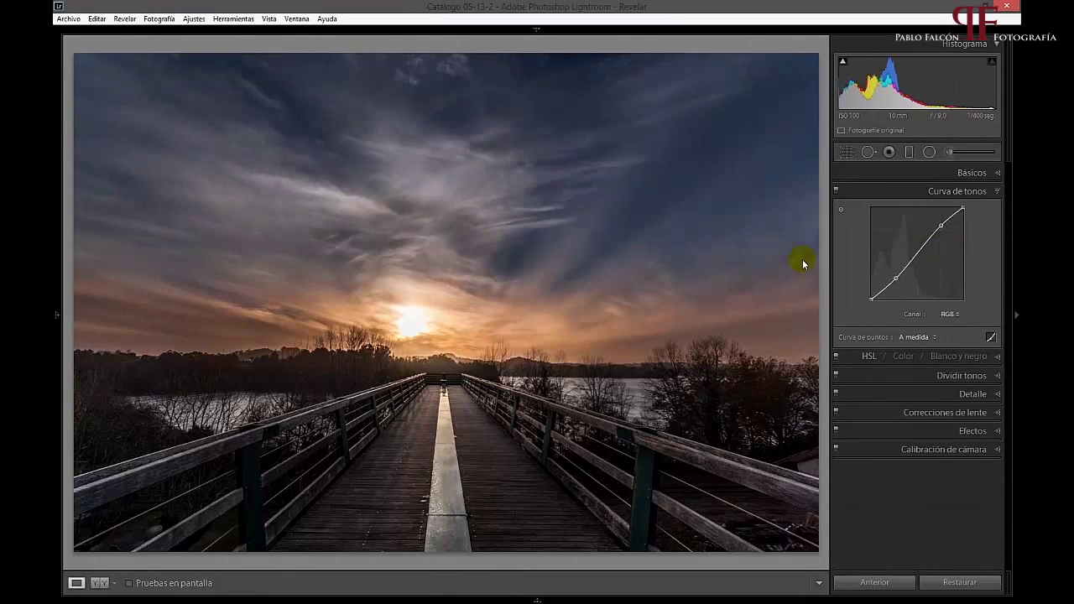
left_click_drag(895, 278, 896, 280)
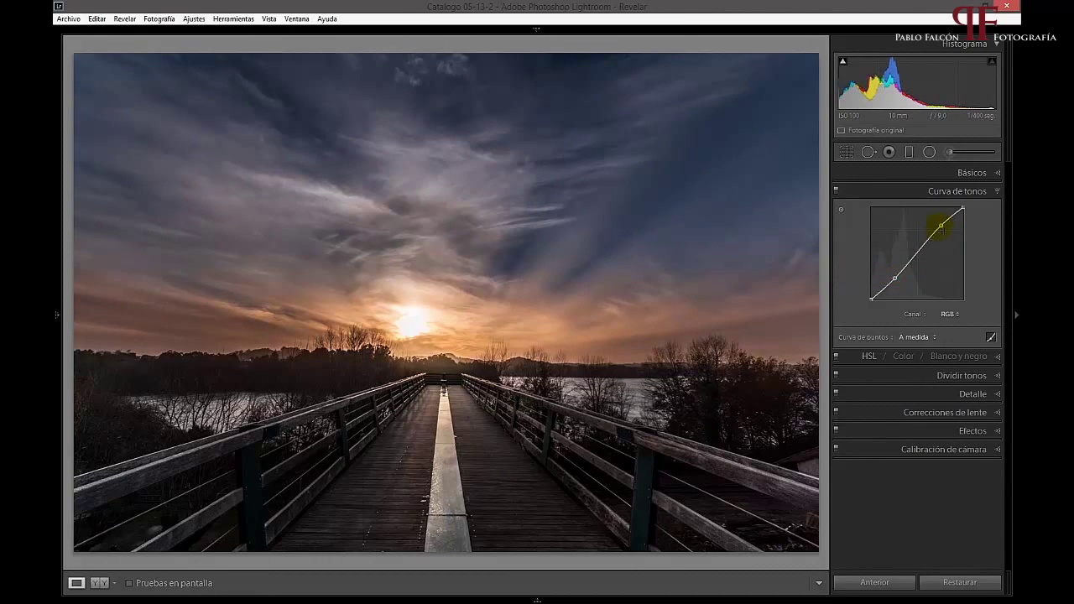
left_click(941, 226)
left_click(919, 249)
left_click(897, 281)
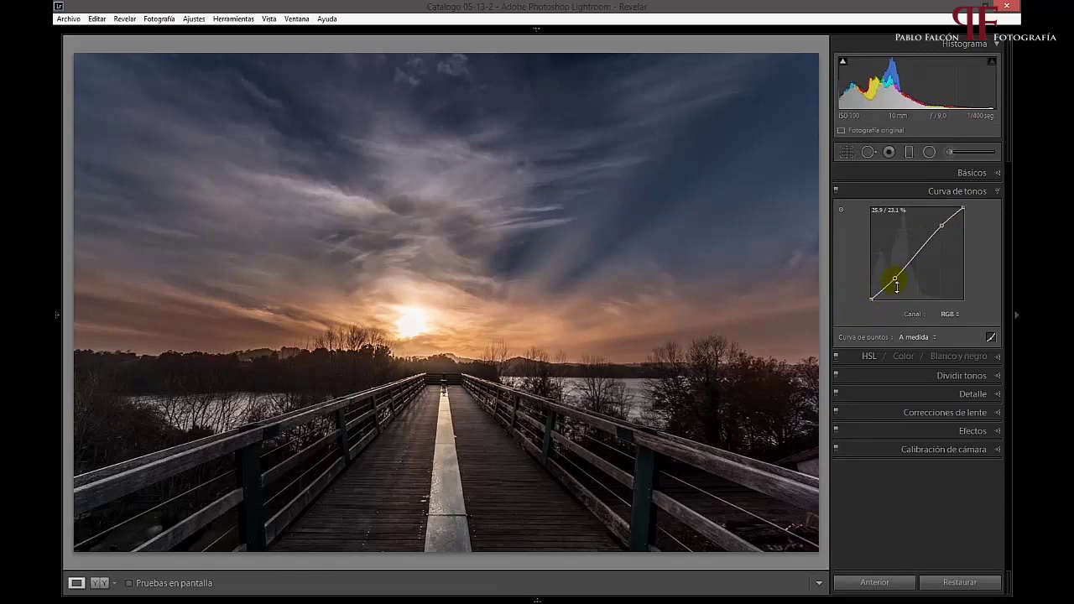
Reset the point curve to Linear on the RGB channel and show the Region sliders.
left_click(917, 337)
left_click(912, 352)
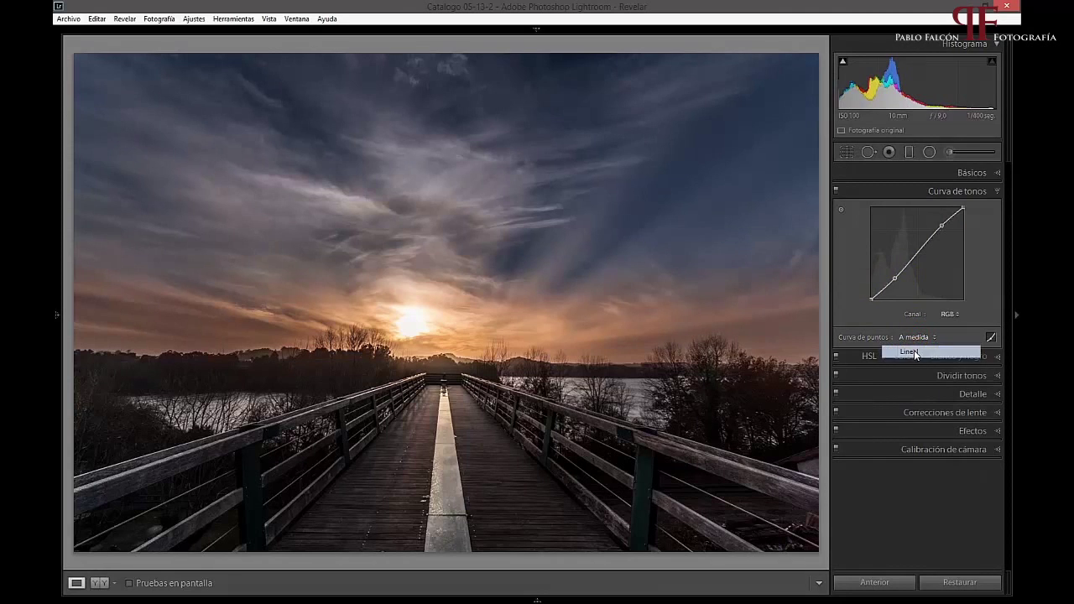
left_click(909, 337)
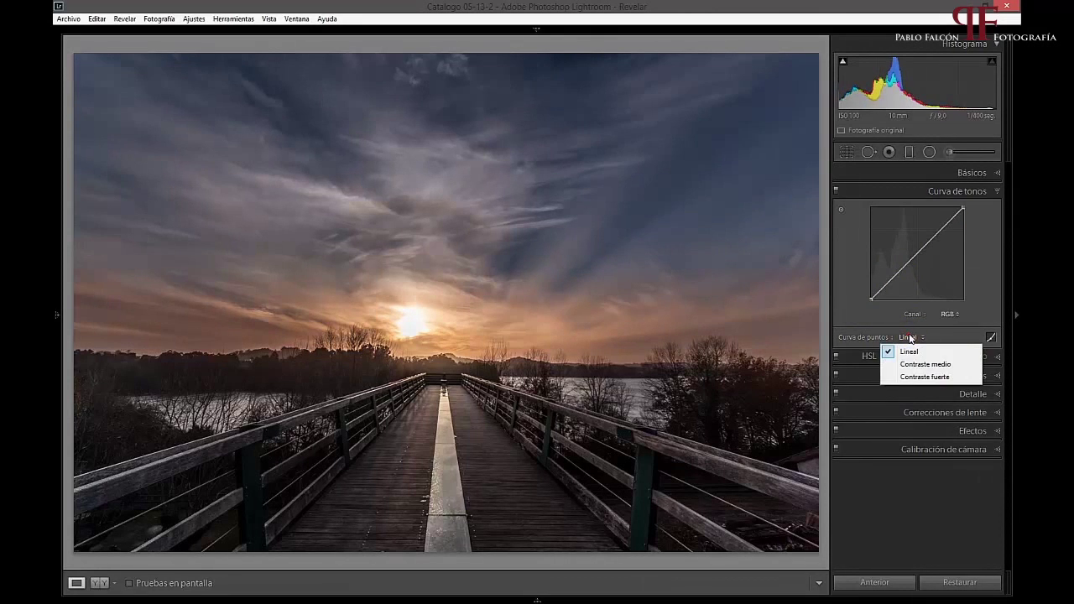
left_click(929, 334)
left_click(934, 334)
left_click(941, 318)
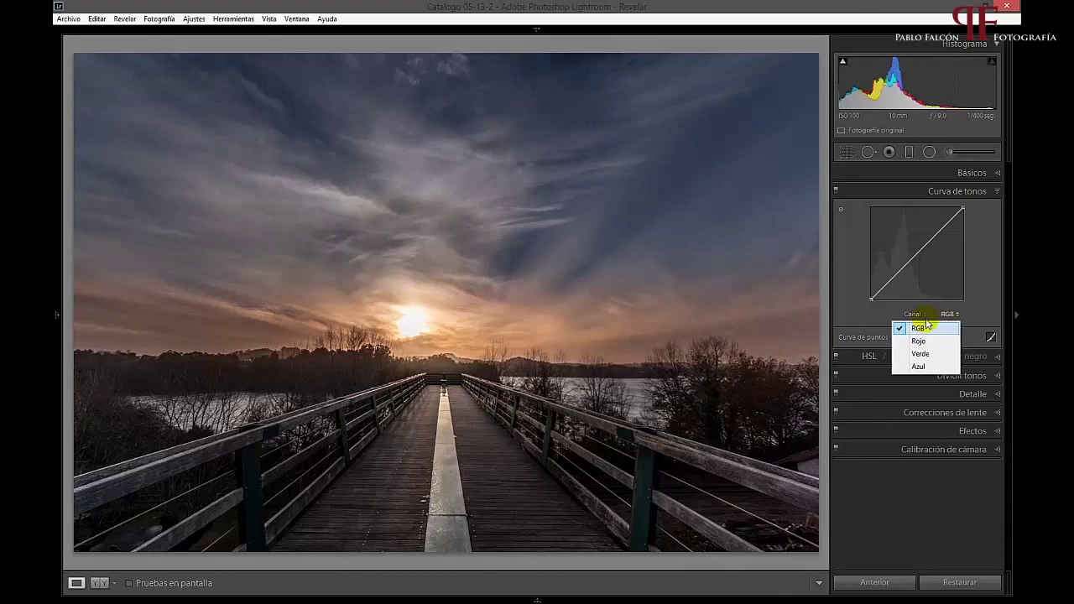
left_click(988, 336)
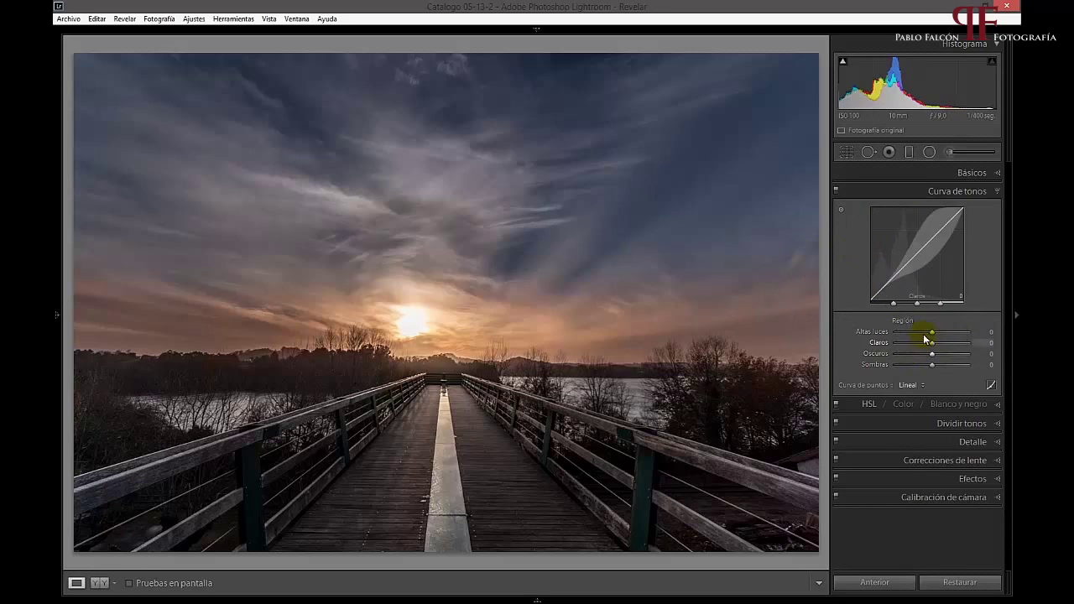
mouse_move(931, 335)
left_mouse_down()
mouse_move(943, 335)
mouse_move(921, 356)
mouse_move(939, 343)
left_mouse_up()
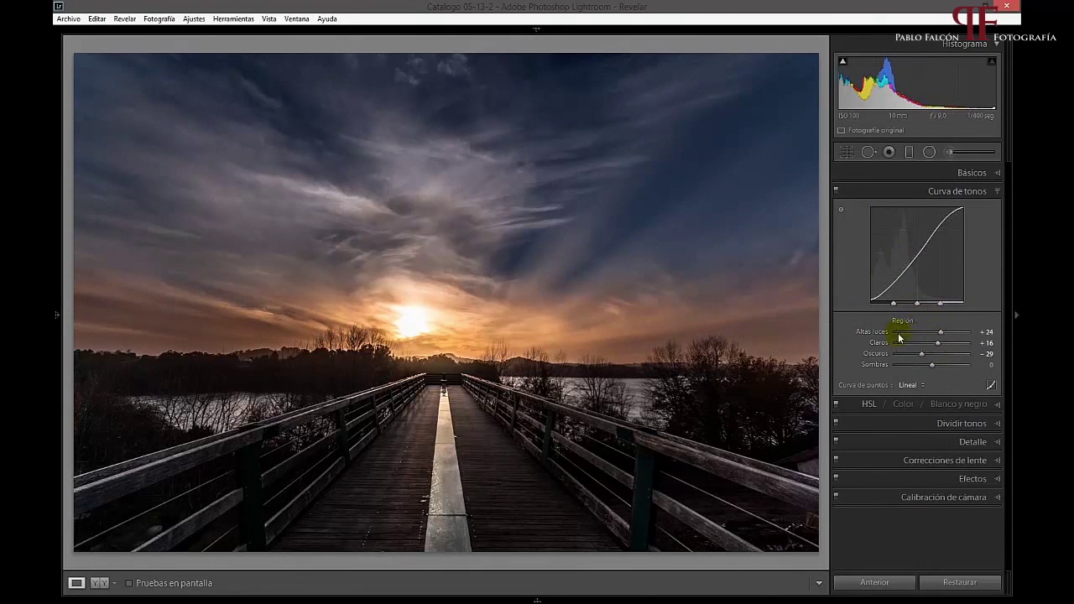
left_click(991, 384)
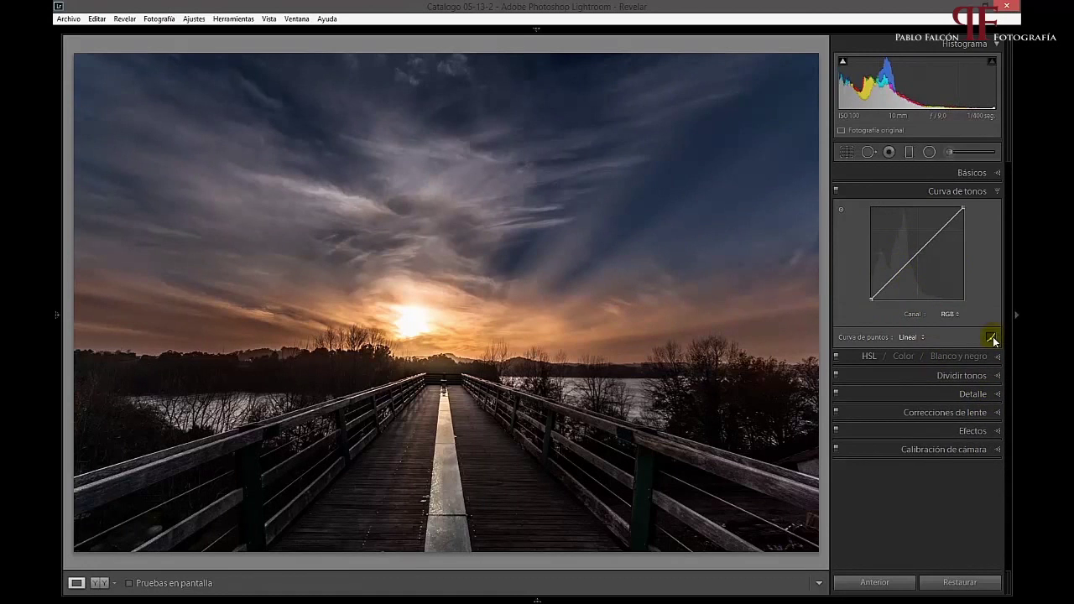
left_click(991, 336)
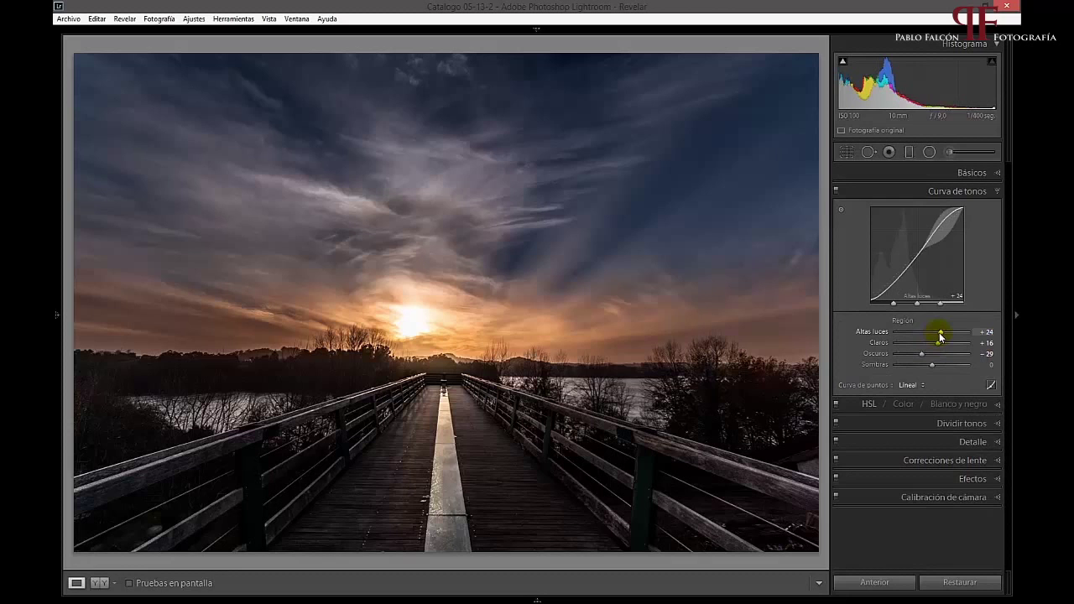
key("alt")
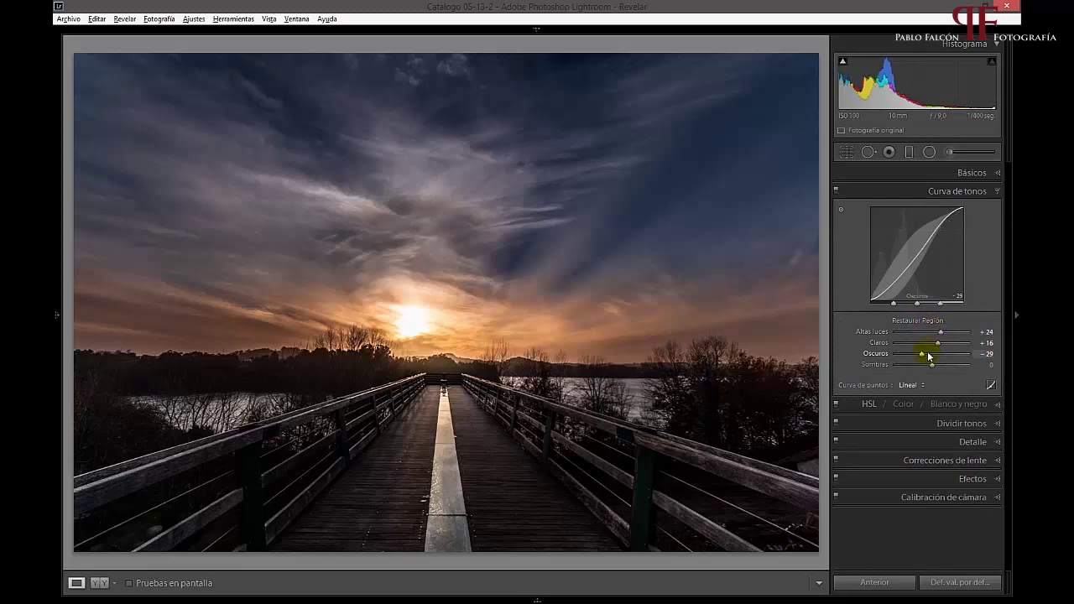
left_click(917, 321)
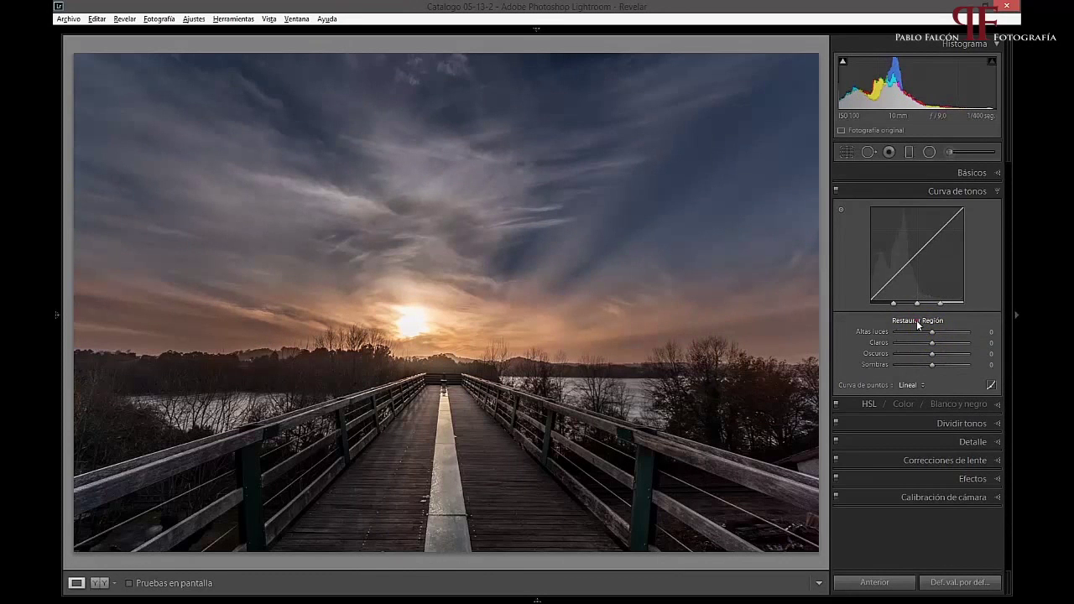
left_click(992, 384)
left_click(893, 277)
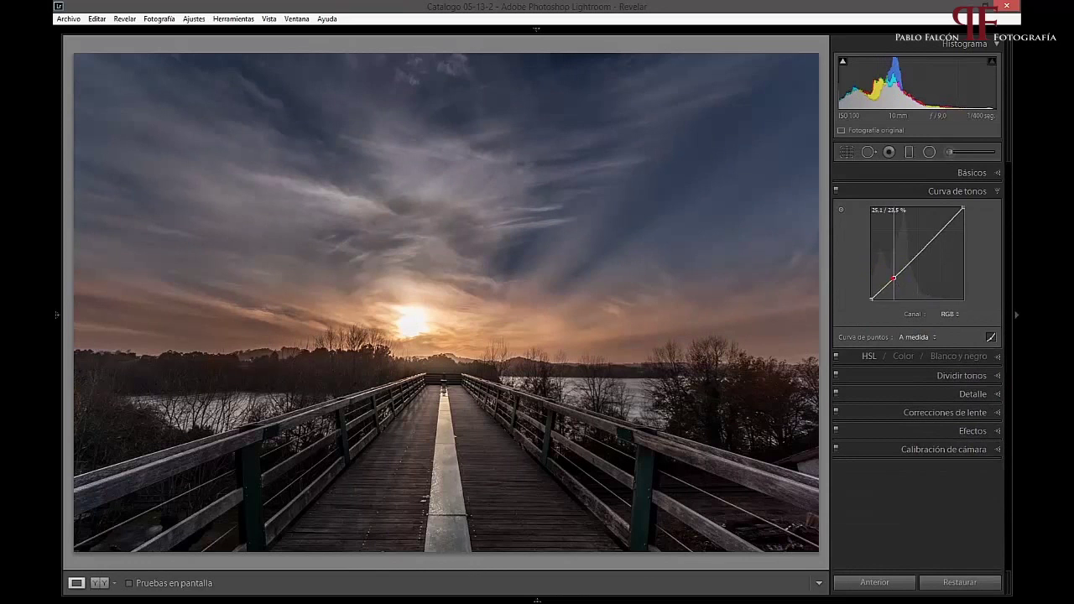
left_click(941, 229)
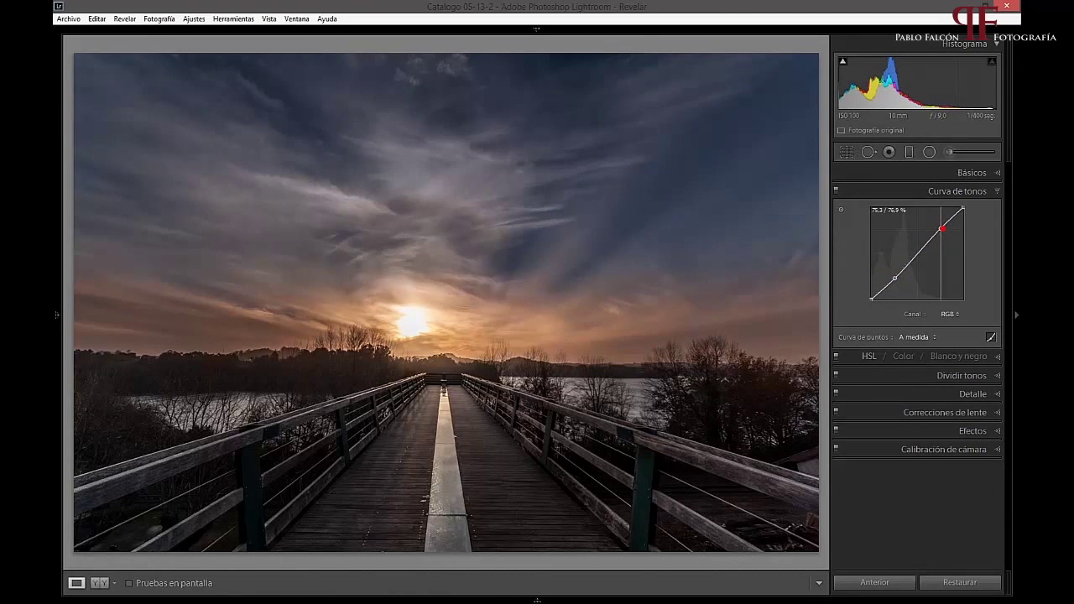
left_click_drag(942, 228, 940, 229)
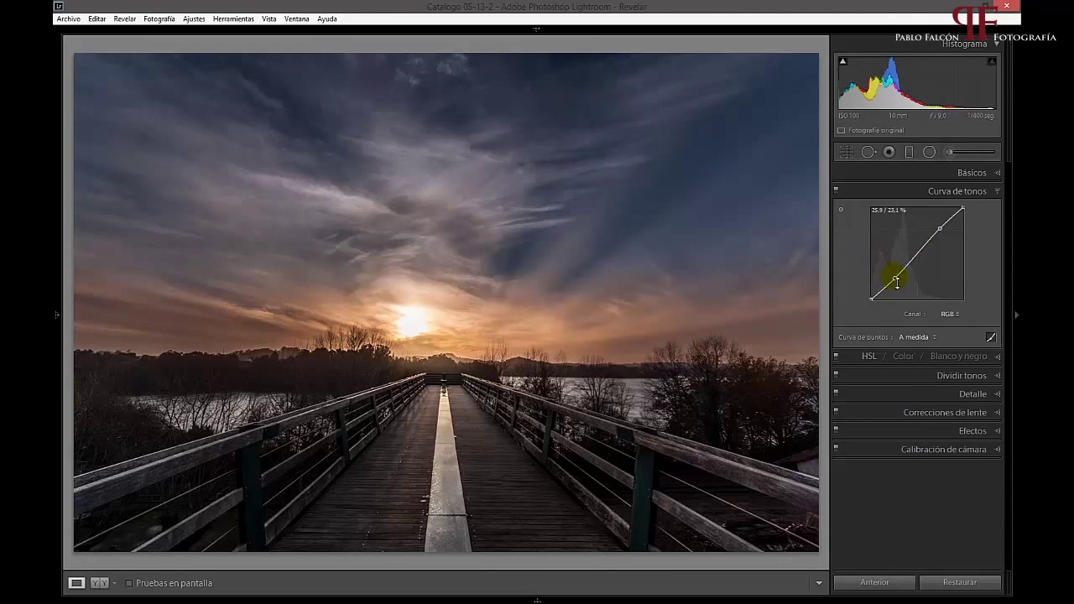
key("alt")
double_click(913, 231)
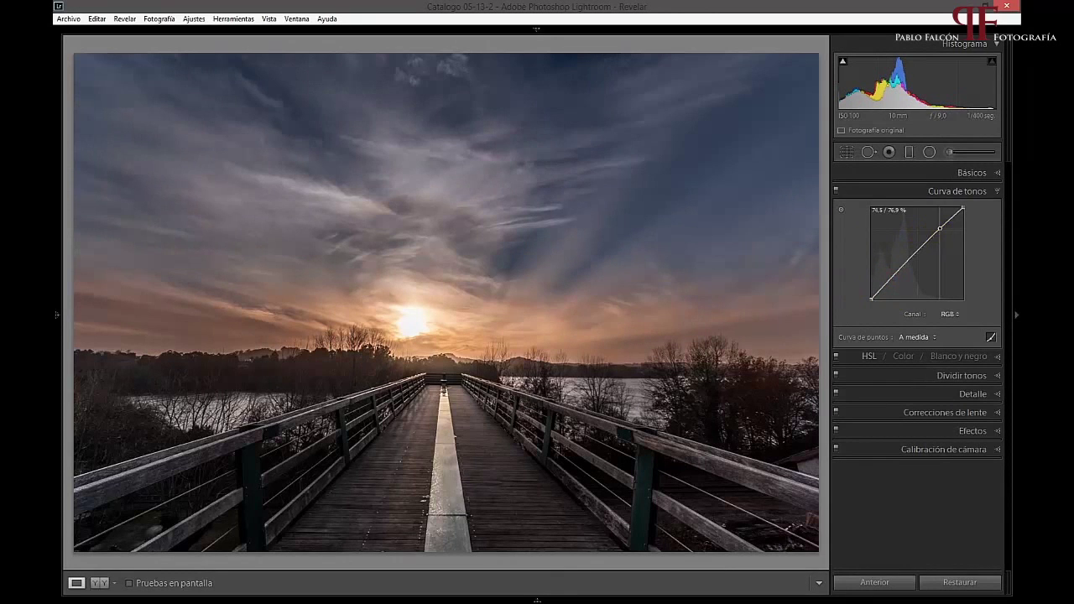
double_click(941, 231)
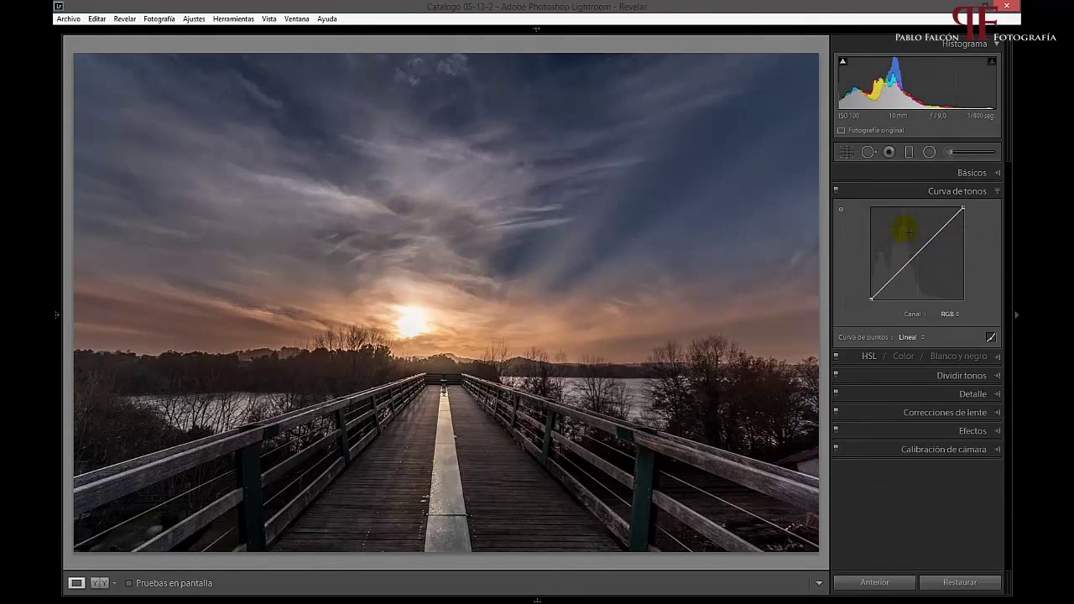
Set Contrast to +12 in the Basic panel, then briefly check the Effects and Detail panels.
left_click(920, 173)
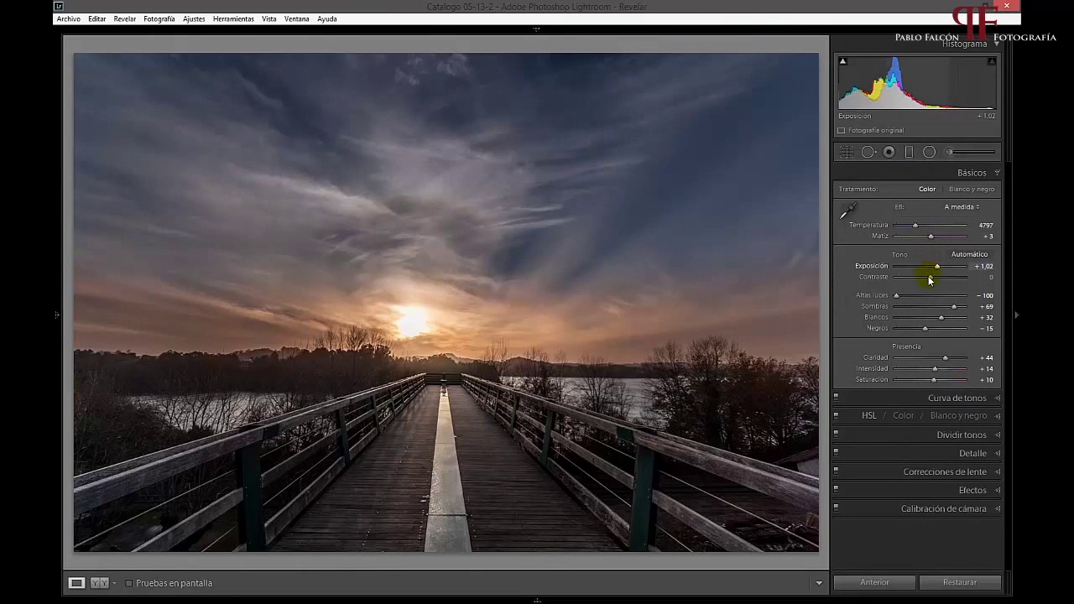
left_click_drag(934, 278, 939, 278)
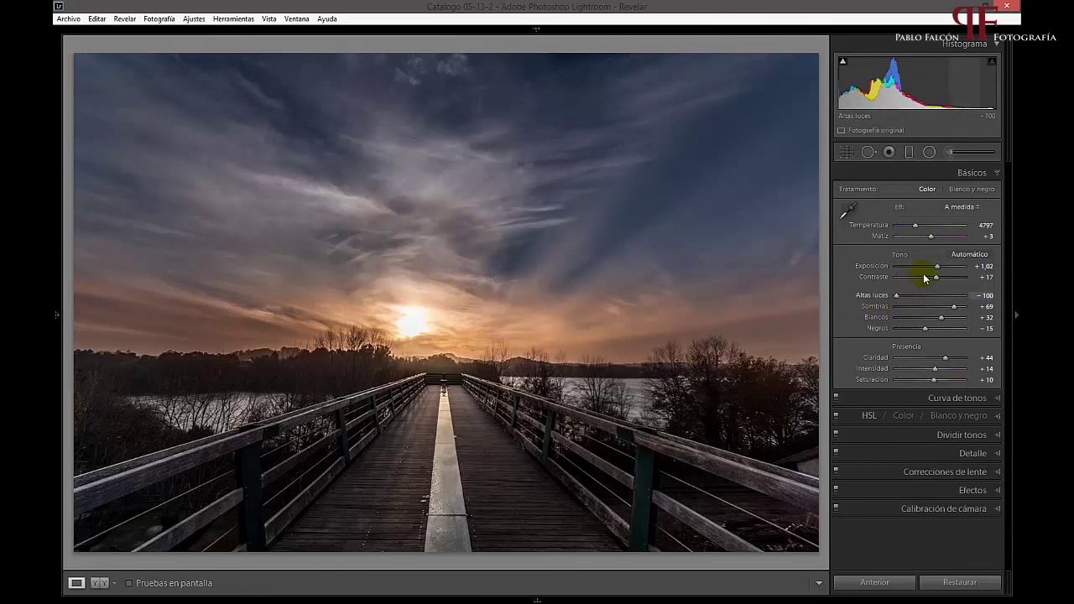
left_click_drag(938, 278, 936, 278)
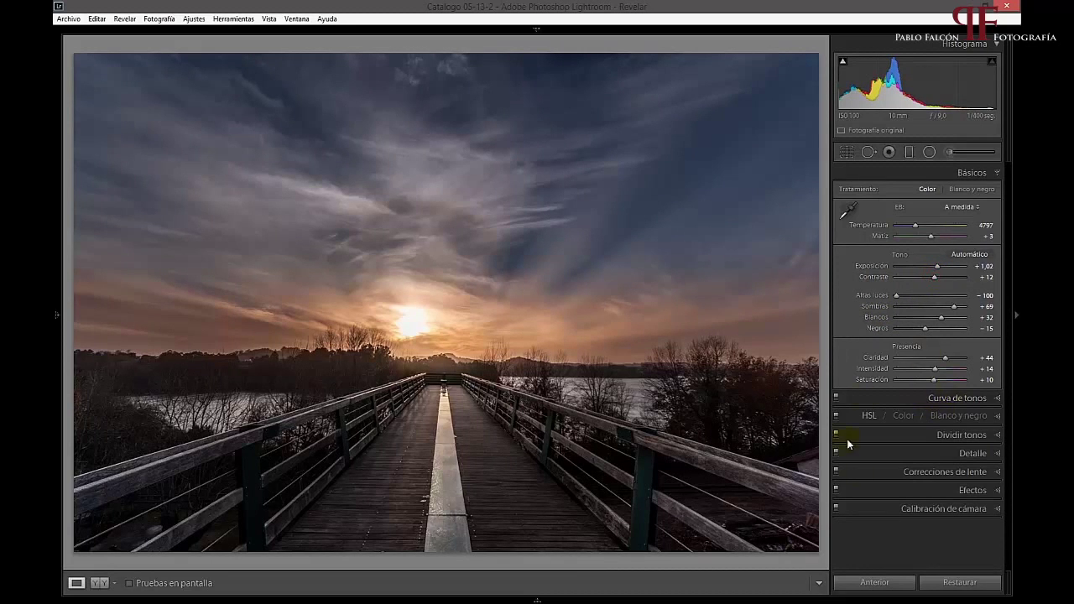
left_click(970, 490)
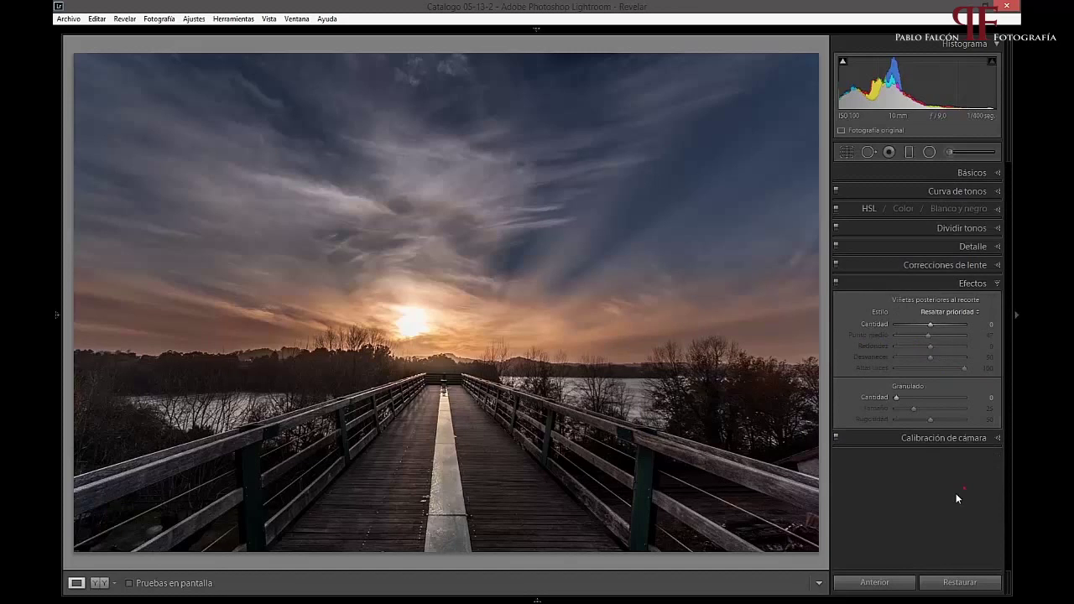
left_click(949, 246)
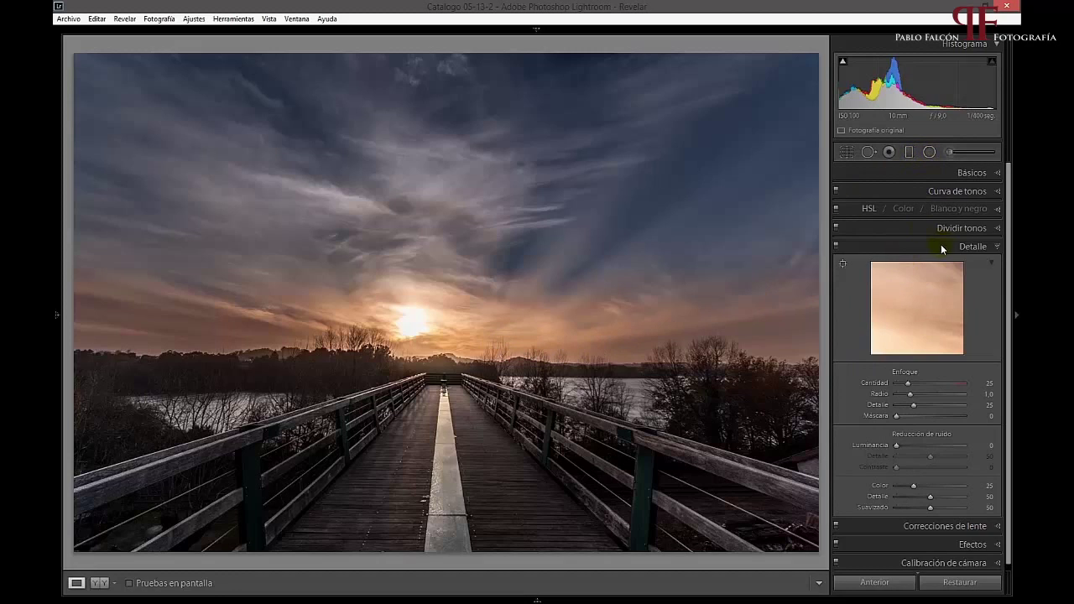
left_click(970, 244)
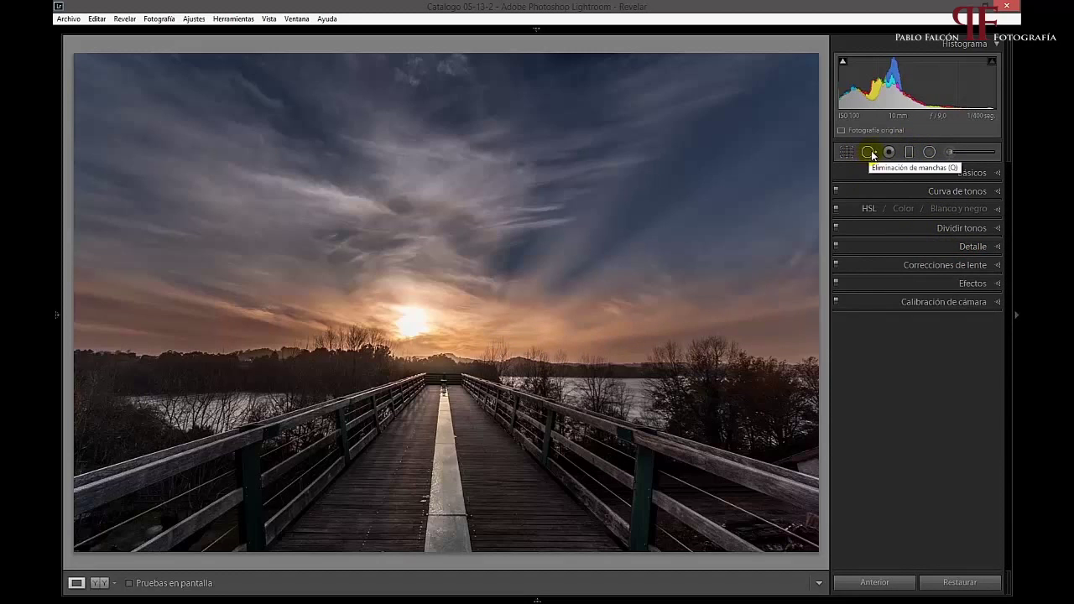
Zoom into the sun and back out, then start Spot Removal in Heal mode (size 76, feather 83, opacity 87).
left_click(418, 322)
left_click(54, 160)
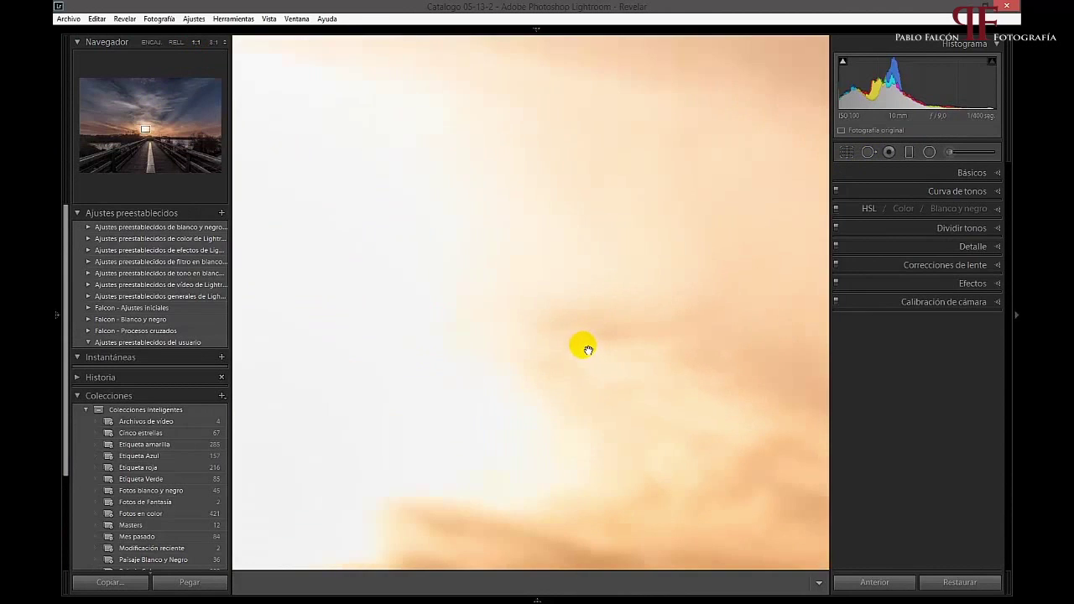
left_click(521, 352)
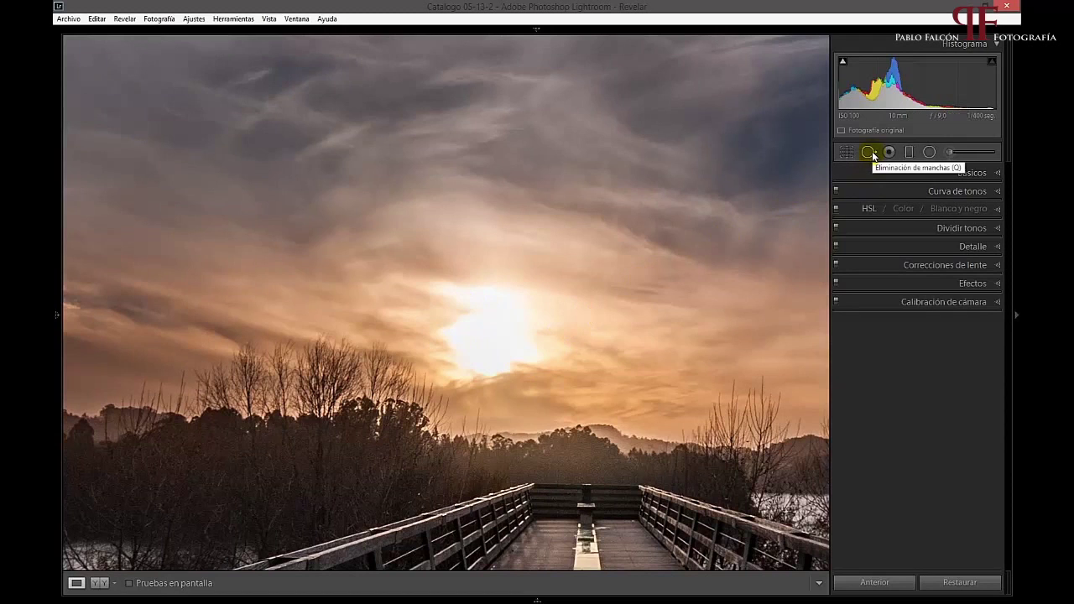
left_click(869, 152)
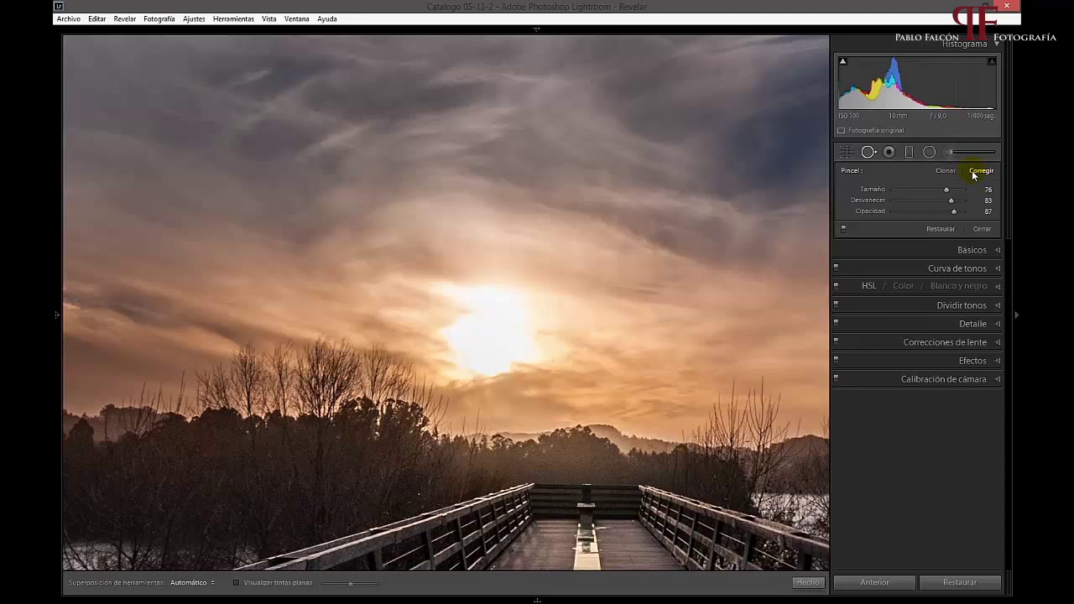
Place a healing spot and paint a heal stroke across the sun's glare.
left_click(512, 309)
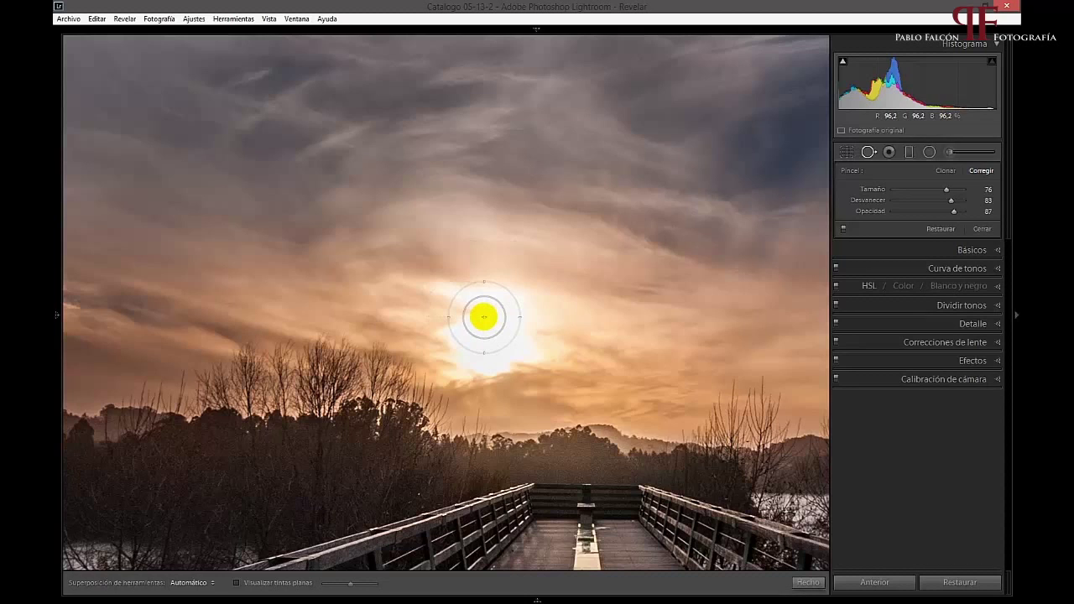
left_click_drag(484, 316, 482, 323)
scroll(482, 322, "down", 1)
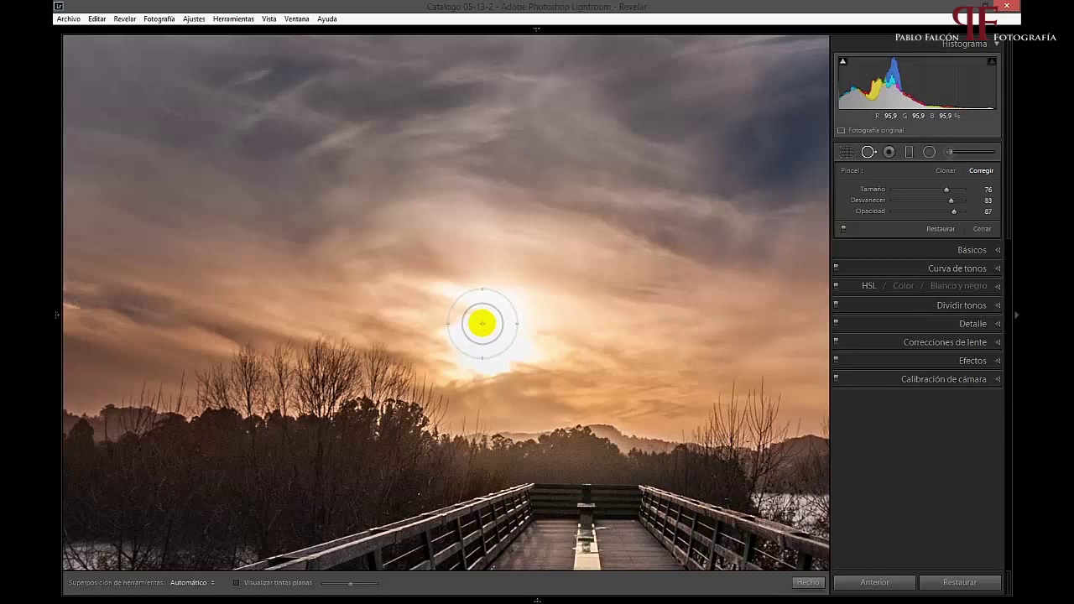
mouse_move(470, 312)
left_mouse_down()
mouse_move(481, 365)
mouse_move(552, 355)
mouse_move(487, 340)
mouse_move(443, 305)
mouse_move(490, 285)
mouse_move(542, 300)
mouse_move(546, 326)
mouse_move(534, 329)
left_mouse_up()
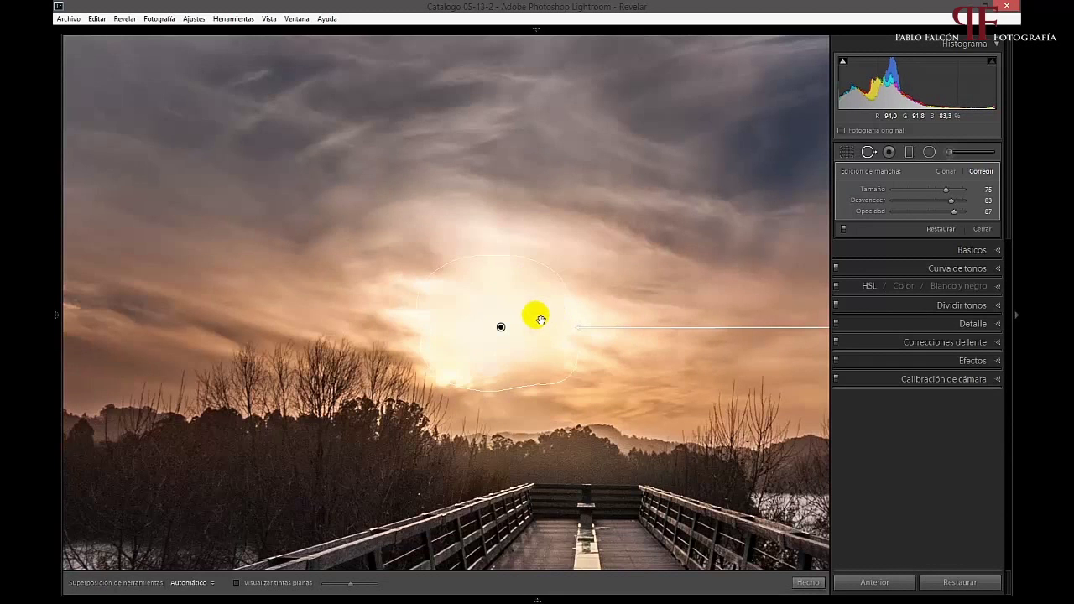
key("Escape")
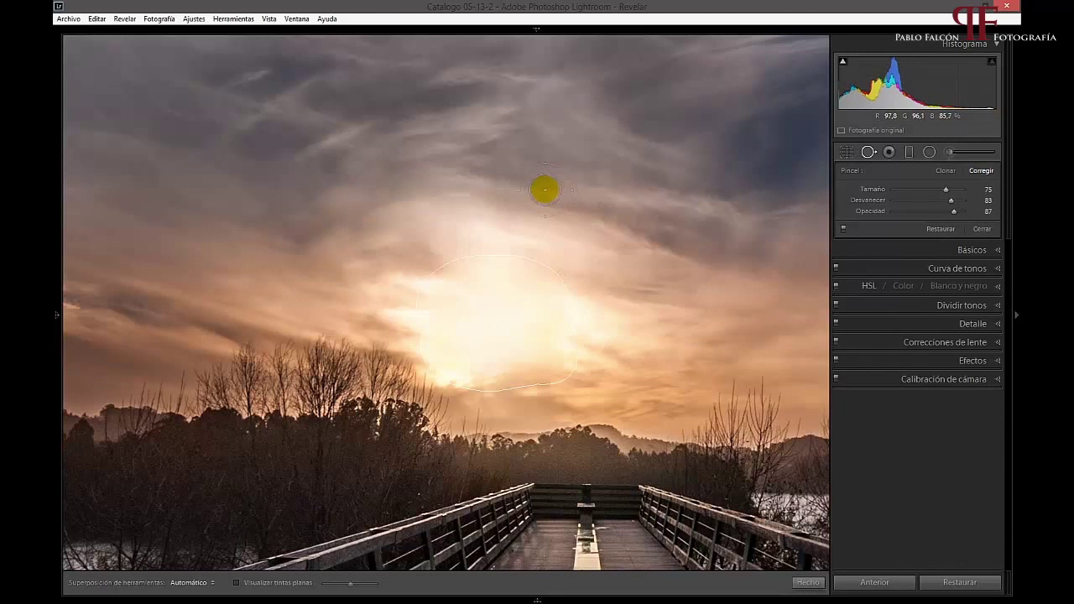
Add a heal spot in the upper sky, then delete both spot corrections.
left_click(485, 144)
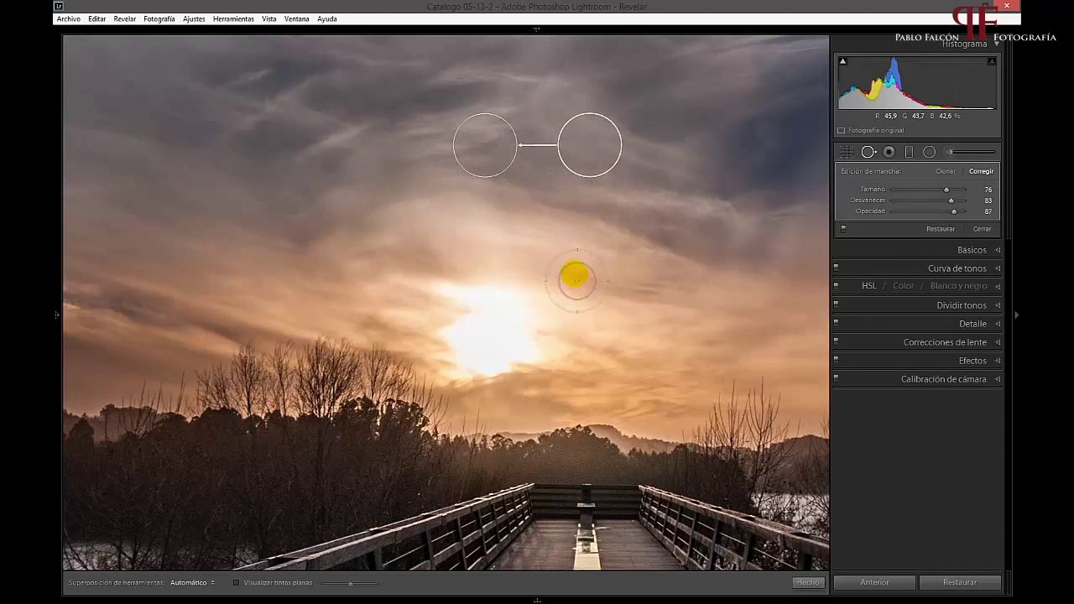
left_click(507, 179)
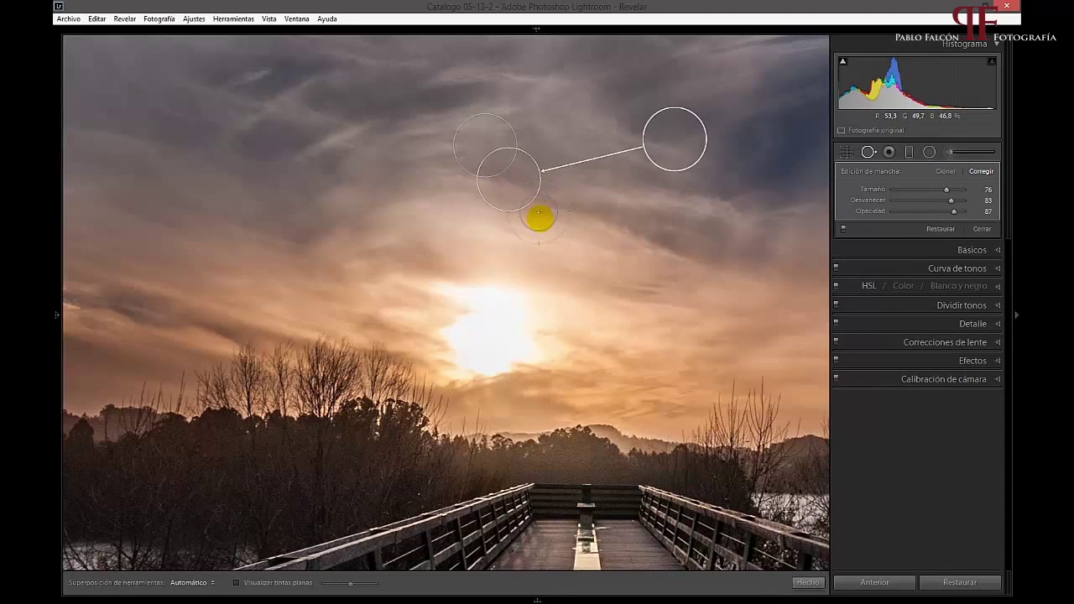
key("Delete")
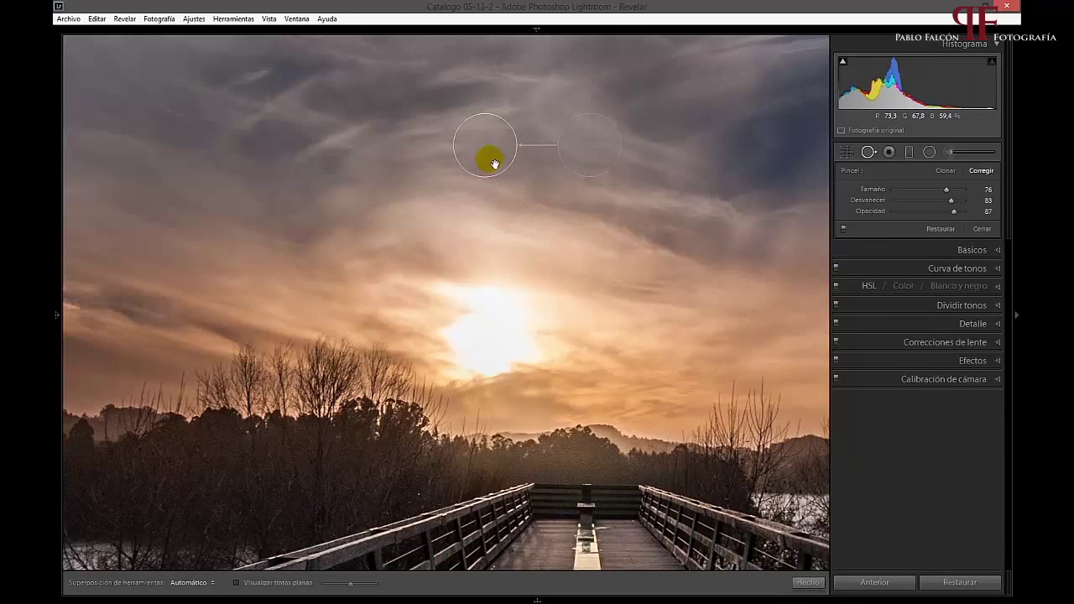
left_click(492, 160)
key("Delete")
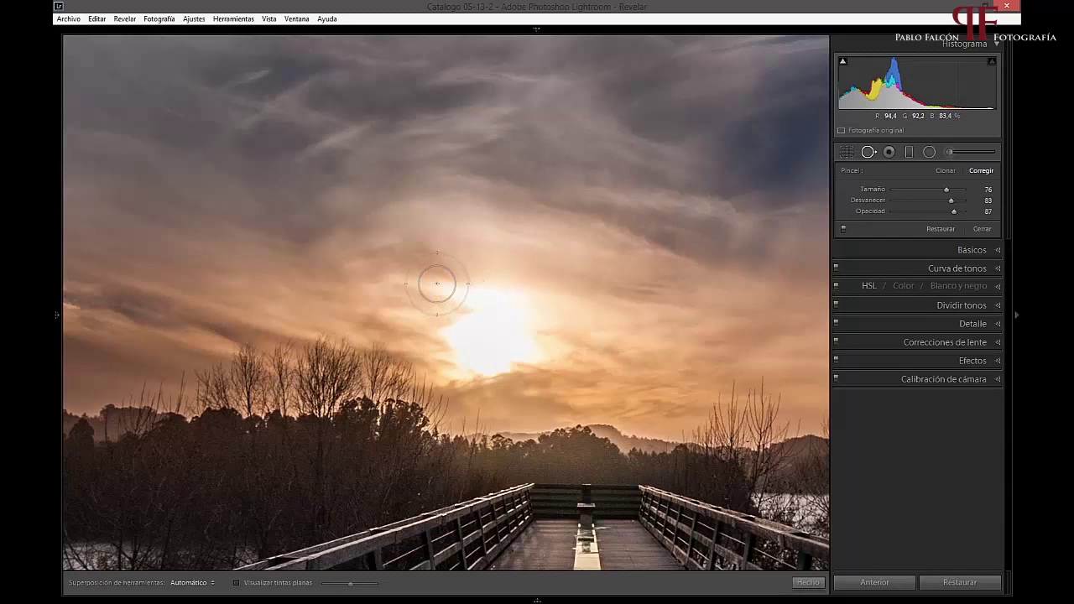
Paint a heal stroke over the sun and move its sources to clouds above and right of the sun.
mouse_move(438, 284)
left_mouse_down()
mouse_move(504, 291)
mouse_move(554, 363)
mouse_move(465, 372)
mouse_move(444, 360)
mouse_move(445, 330)
mouse_move(517, 333)
left_mouse_up()
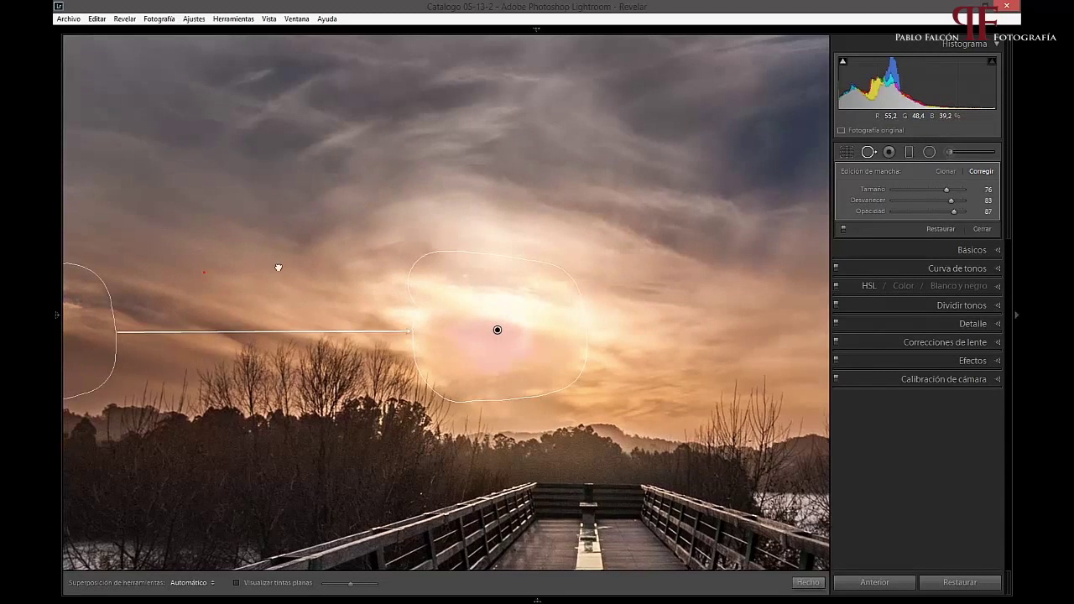
left_click_drag(206, 277, 353, 247)
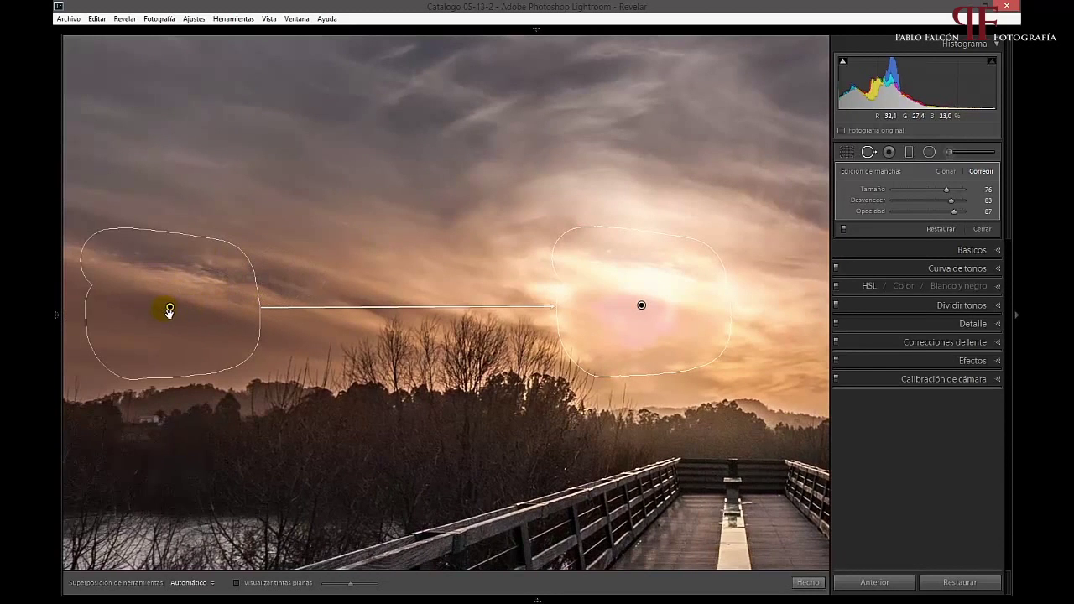
left_click_drag(174, 314, 625, 205)
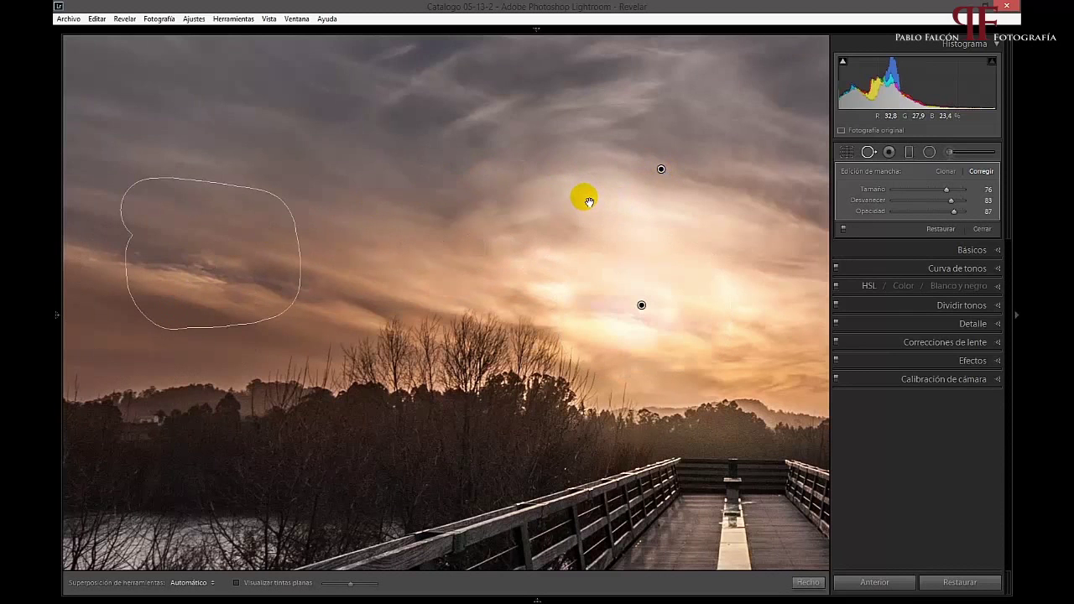
left_click_drag(625, 205, 582, 197)
left_click_drag(458, 233, 419, 229)
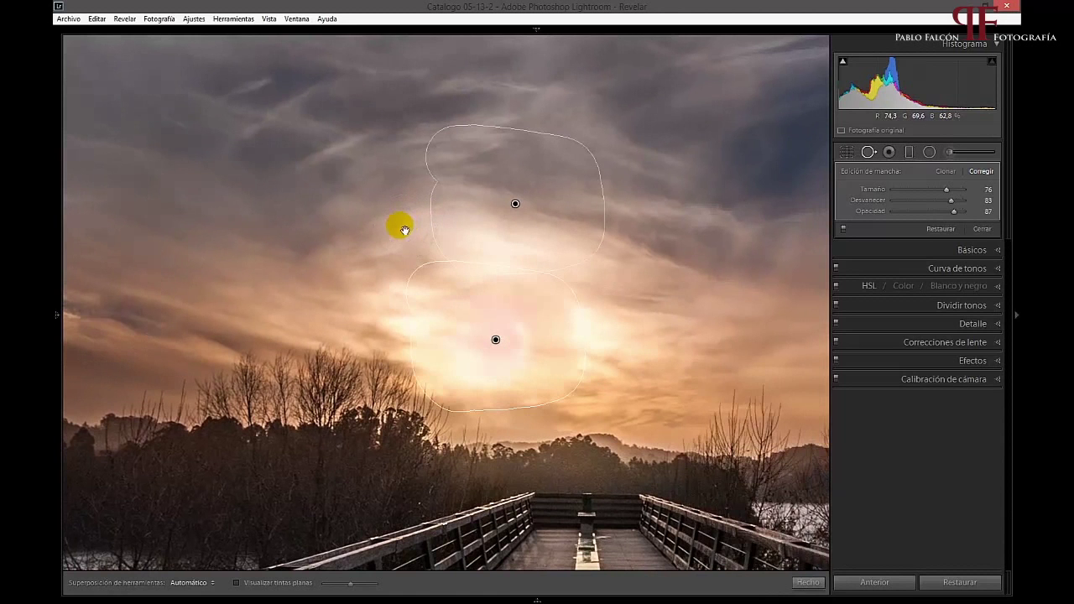
left_click_drag(404, 225, 336, 233)
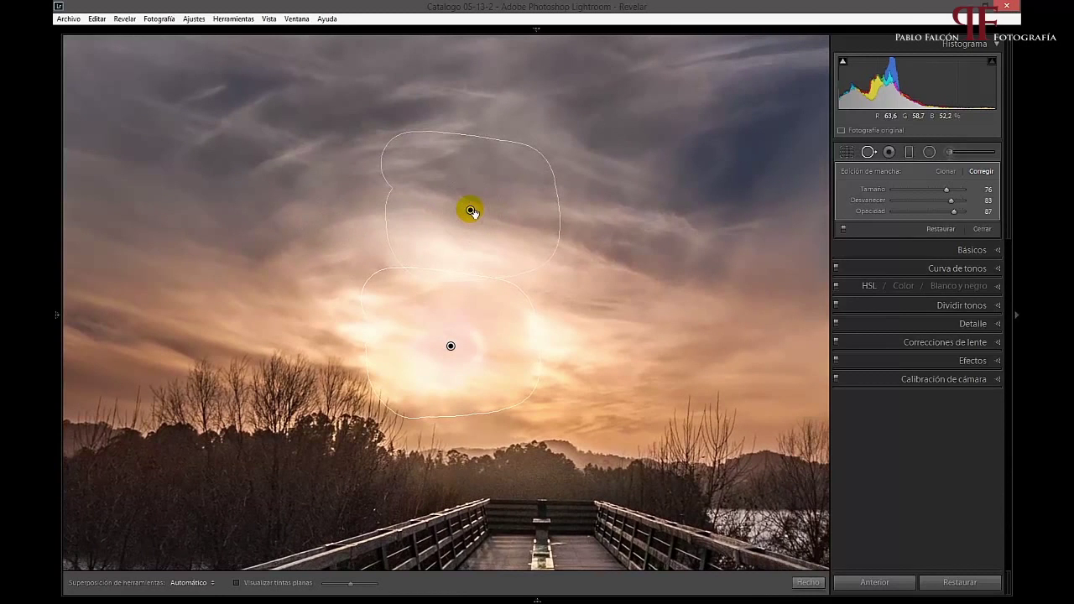
left_click_drag(471, 211, 608, 270)
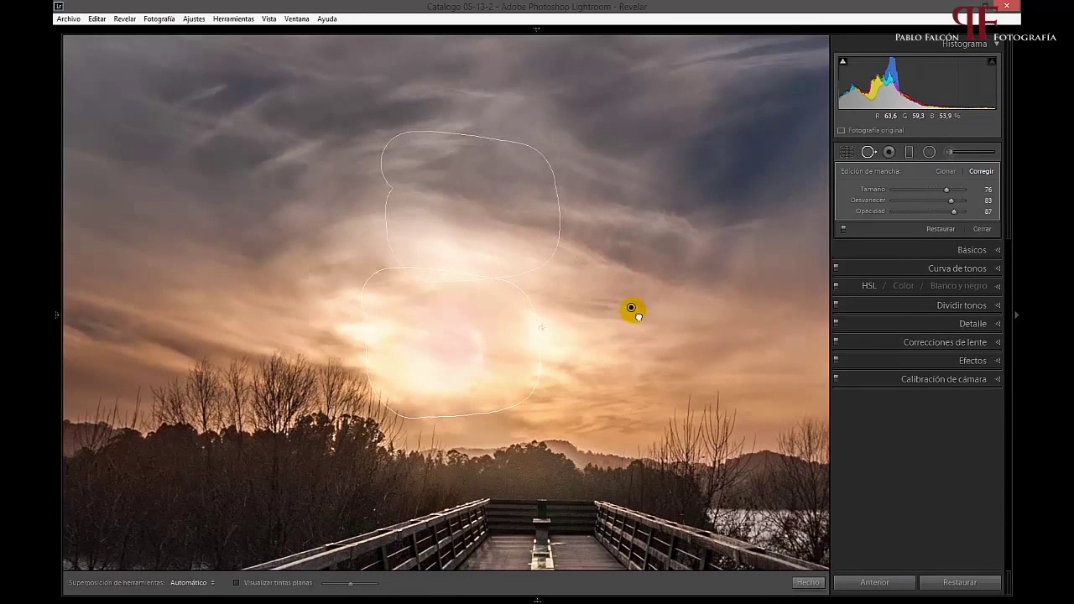
left_click_drag(608, 270, 632, 311)
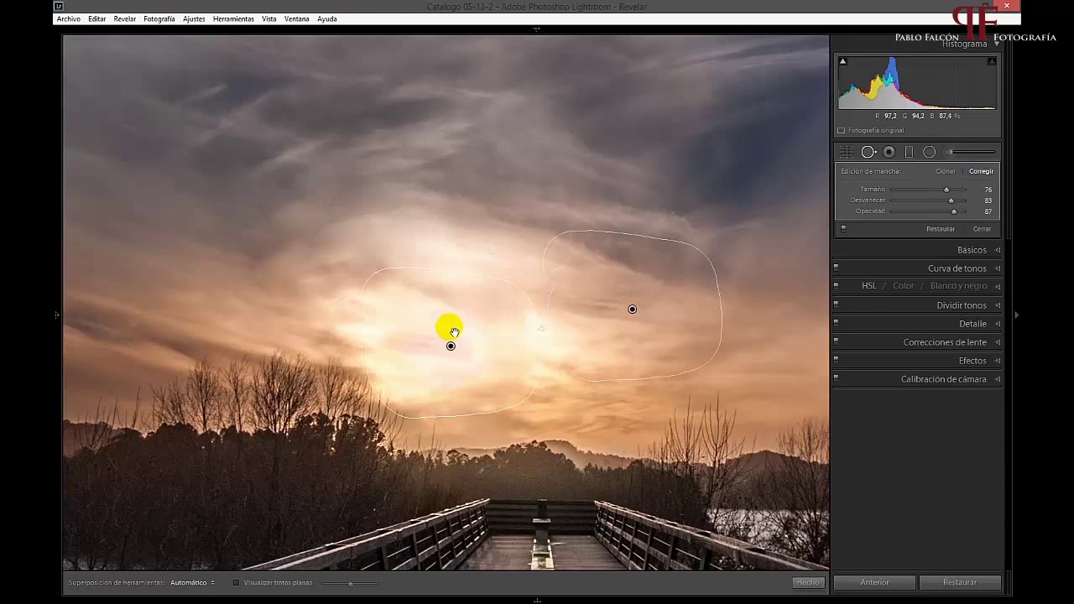
Set the heal opacity to 91 and close Spot Removal.
left_click_drag(954, 211, 976, 214)
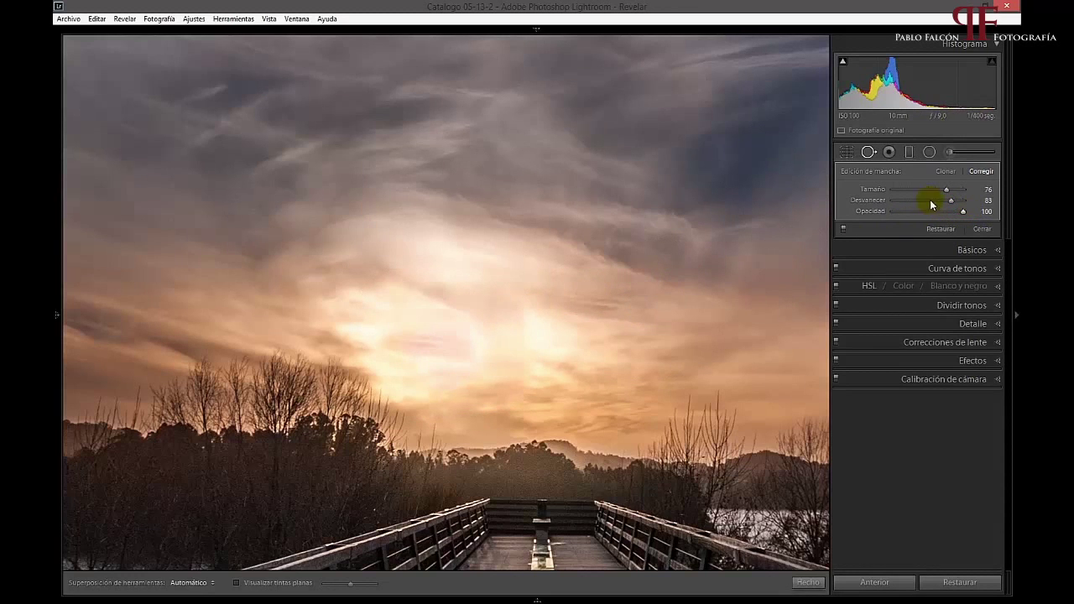
left_click(954, 201)
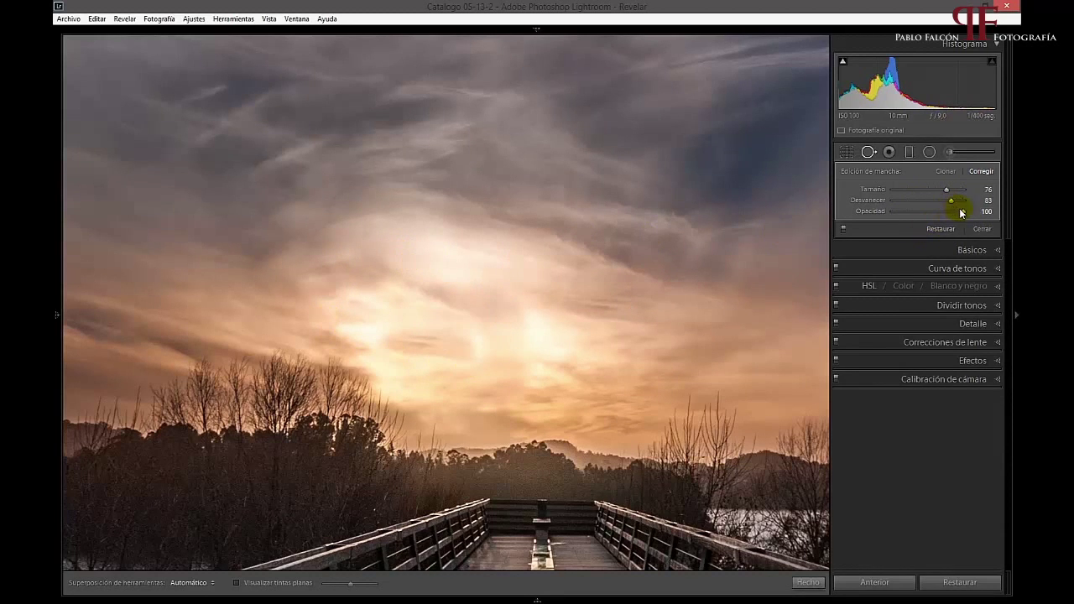
left_click_drag(963, 211, 963, 216)
left_click_drag(959, 211, 958, 213)
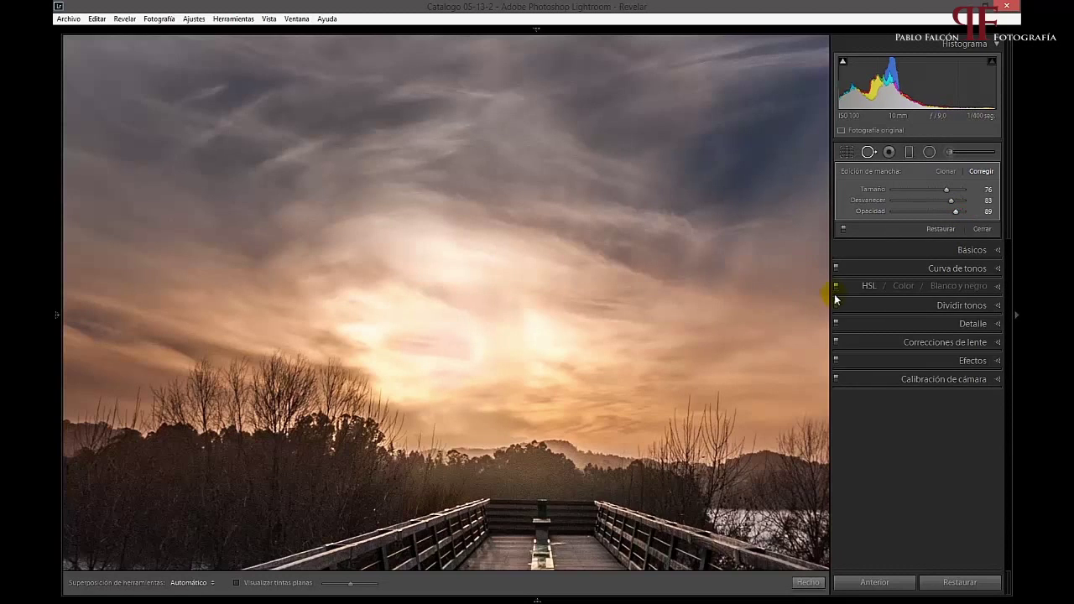
left_click(479, 233)
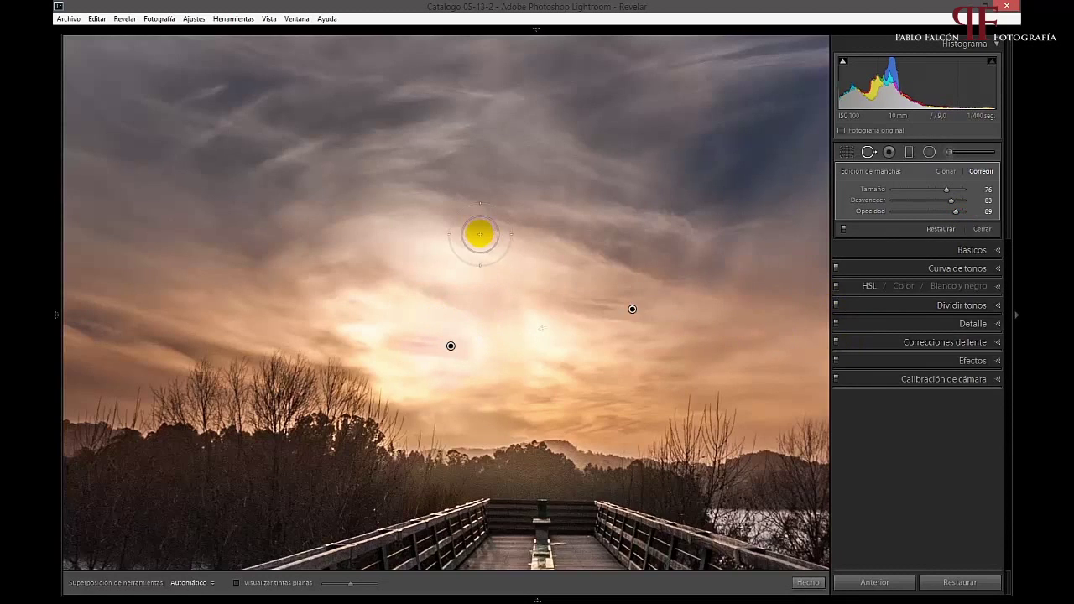
left_click(980, 229)
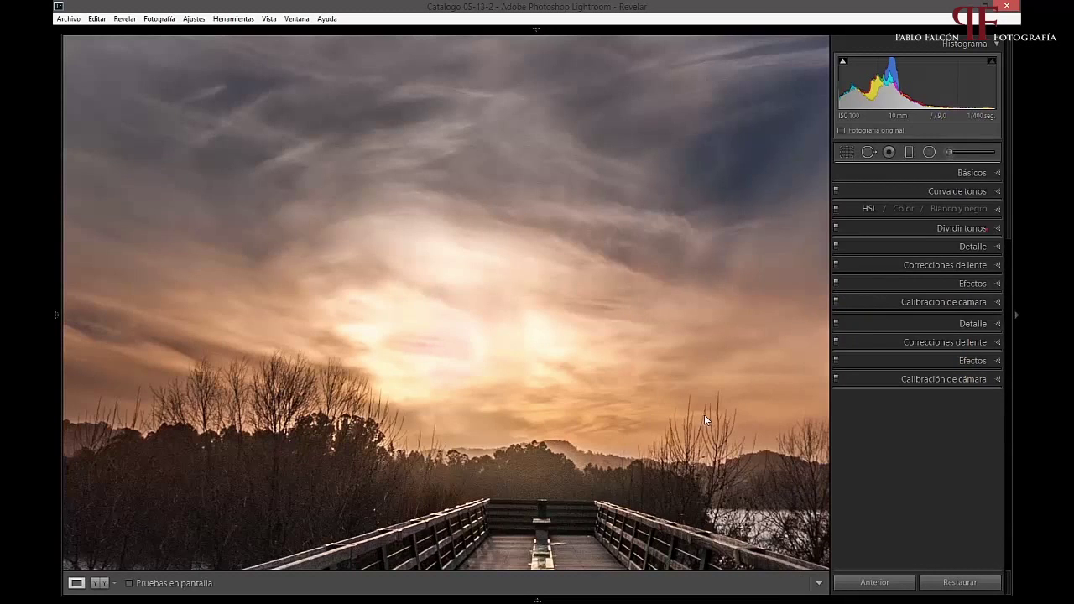
Heal the sun with a spot at Feather 91 and Opacity 77, deleting an extra sky spot.
left_click(432, 257)
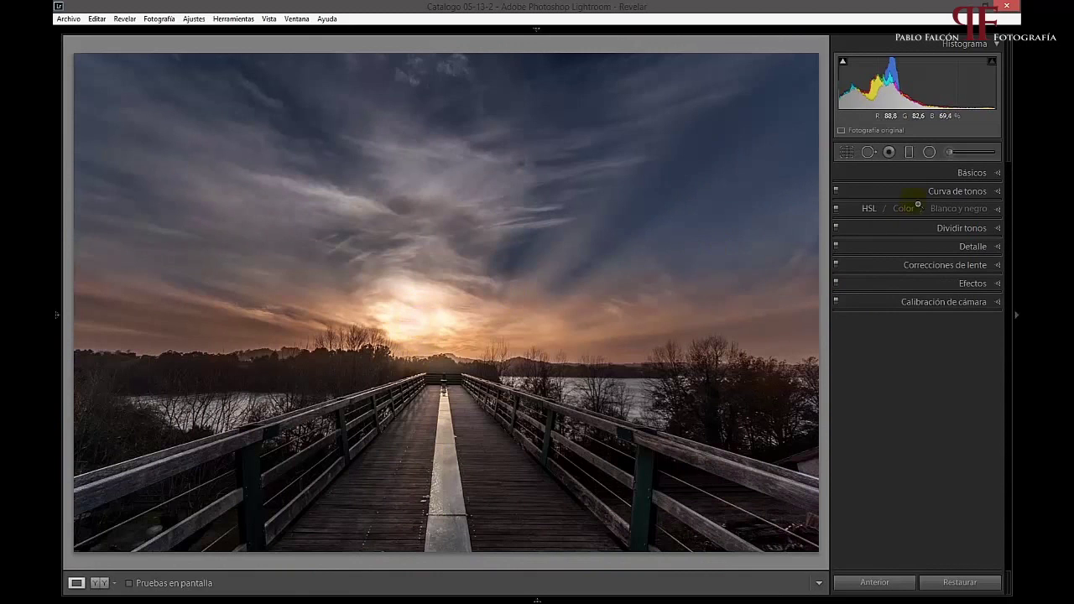
left_click(869, 152)
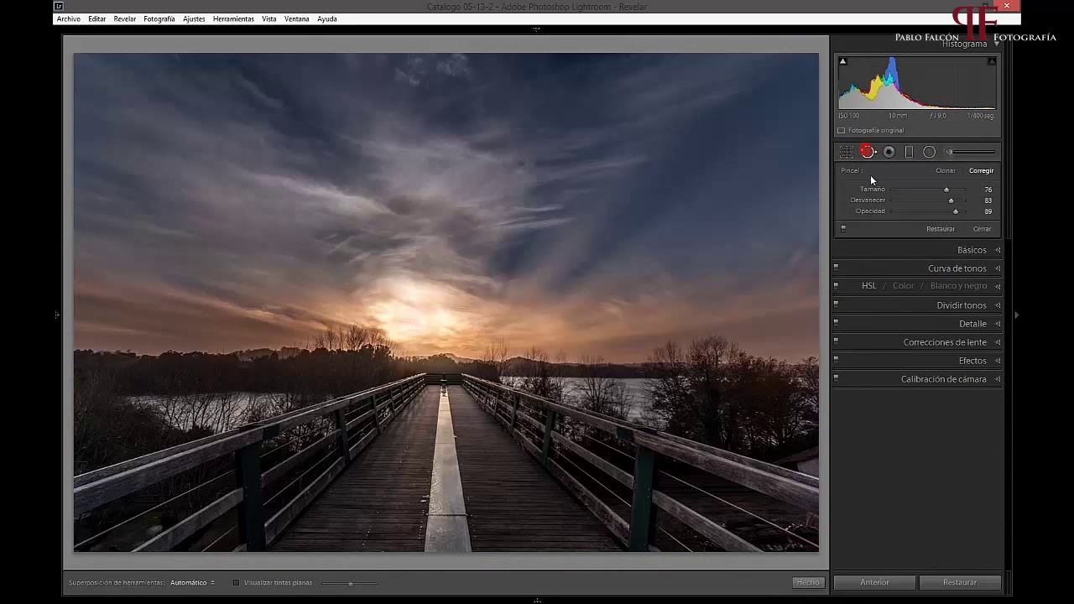
left_click(412, 324)
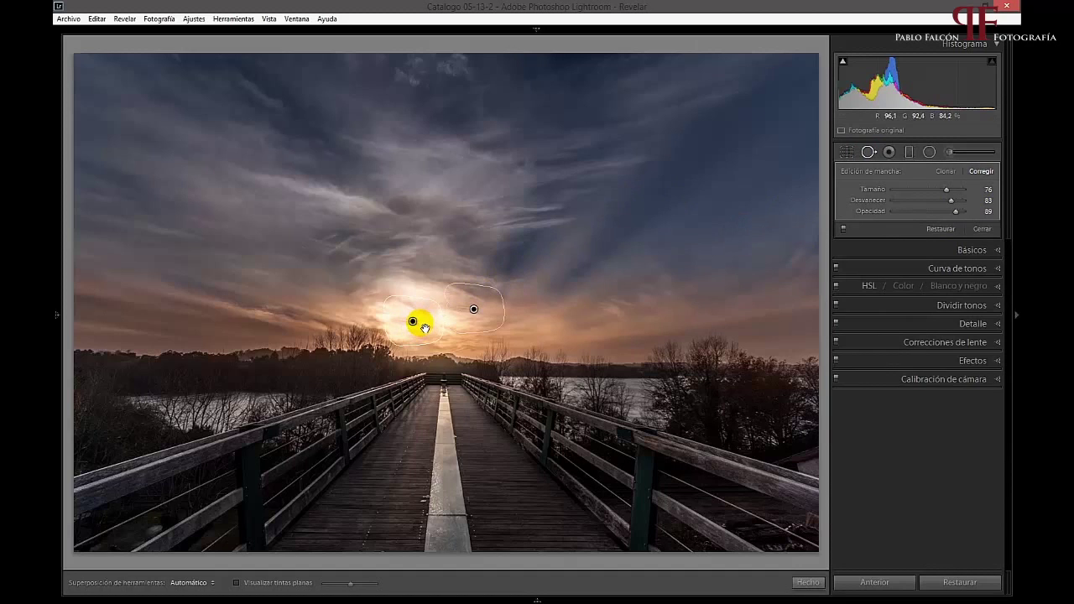
left_click_drag(955, 213, 952, 214)
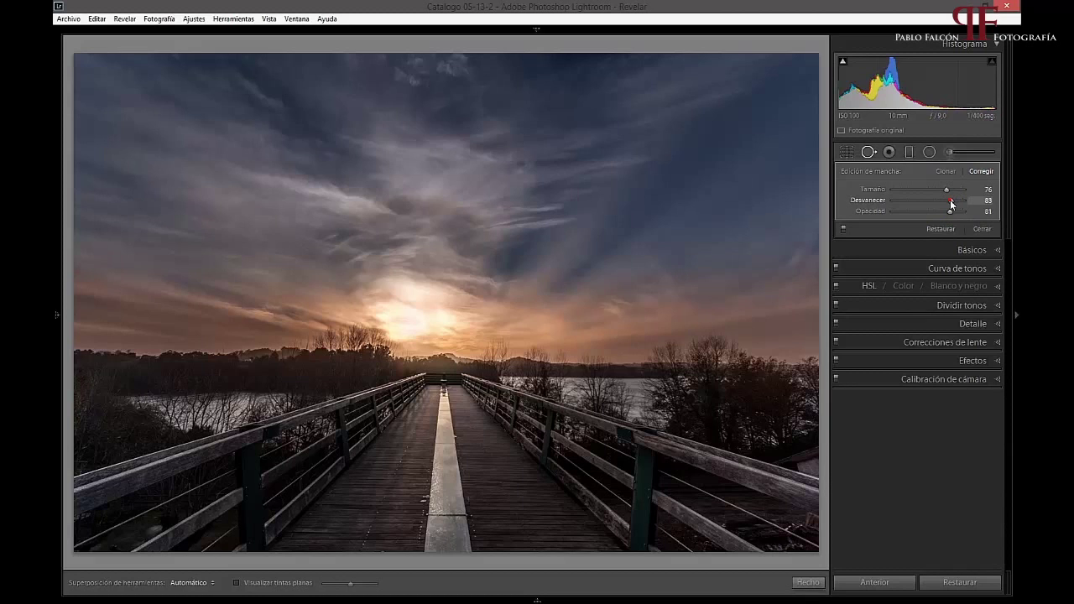
left_click_drag(951, 202, 953, 202)
left_click_drag(949, 213, 948, 216)
mouse_move(449, 329)
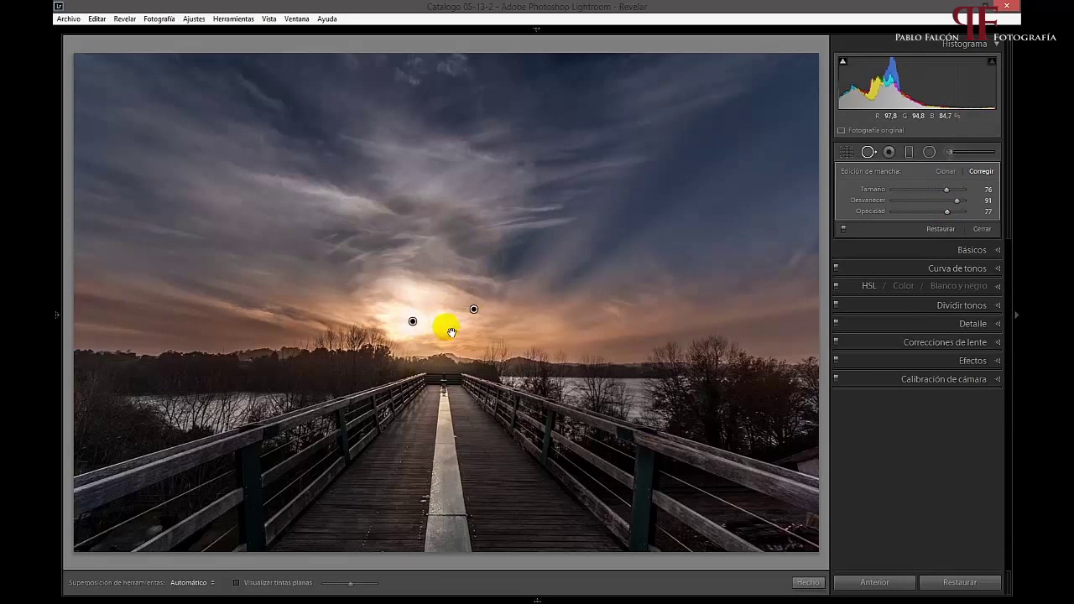
left_click(489, 247)
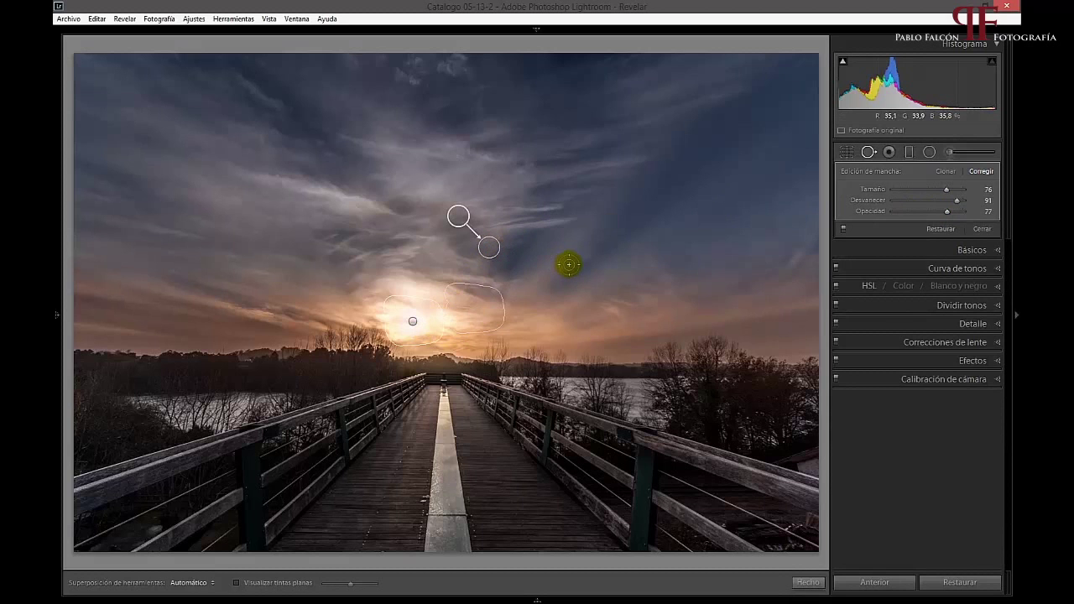
key("Delete")
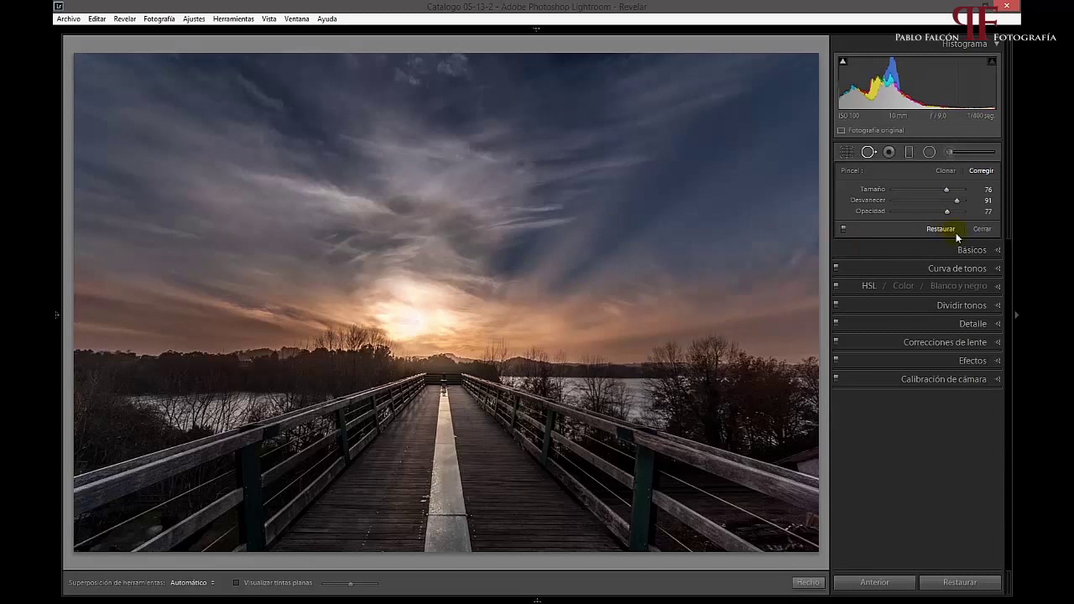
Close spot removal, zoom in to inspect the sun heal, then return to Fit view.
left_click(982, 229)
left_click(420, 329)
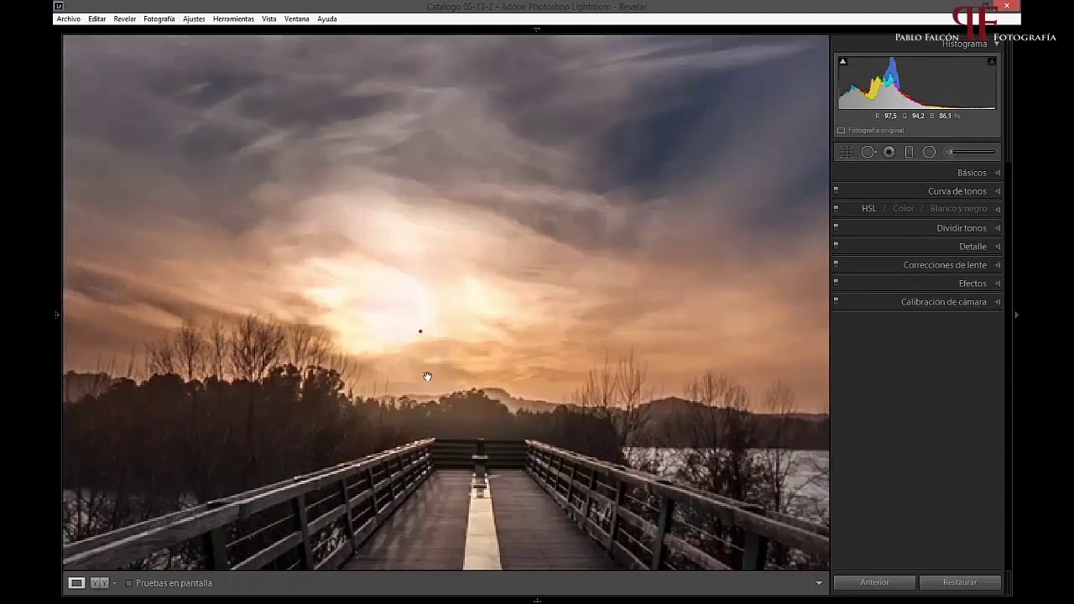
left_click_drag(427, 377, 467, 342)
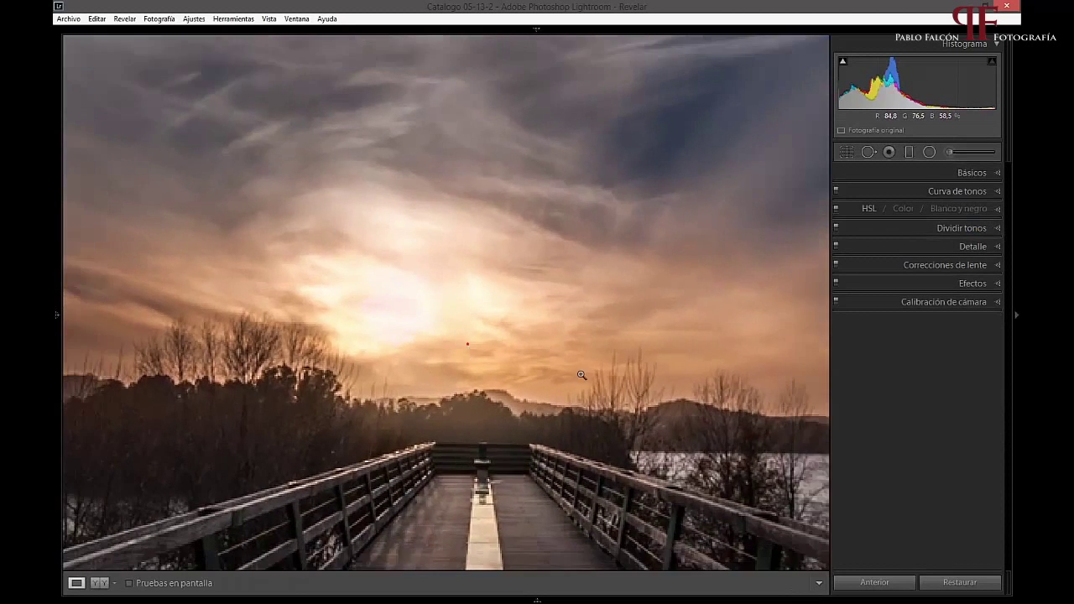
left_click_drag(582, 375, 426, 330)
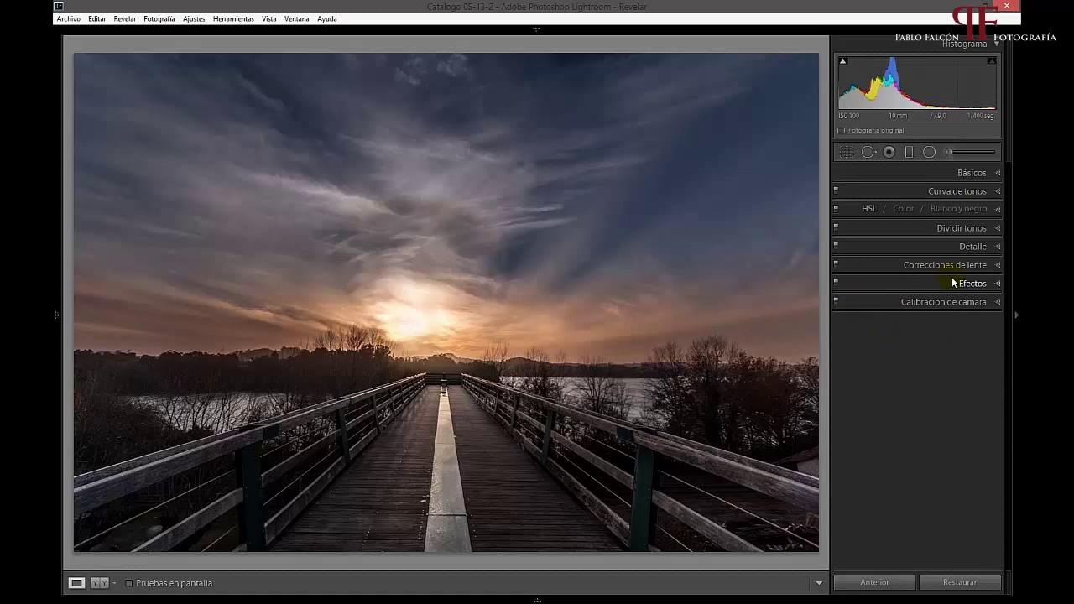
Open the Detail panel and zoom in to tune sharpening Amount at 69.
left_click(954, 249)
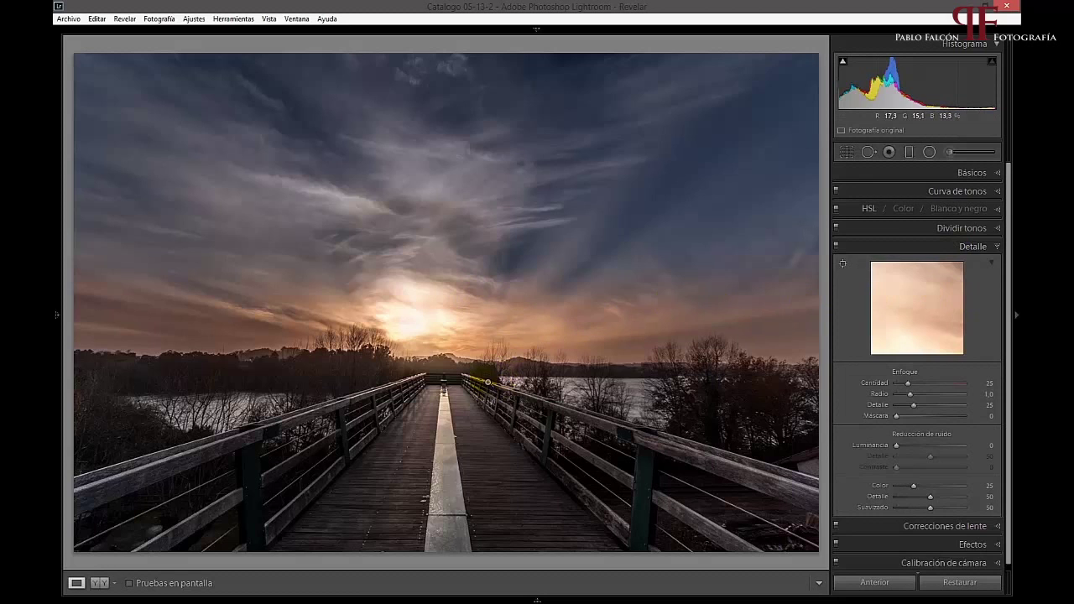
left_click(522, 374)
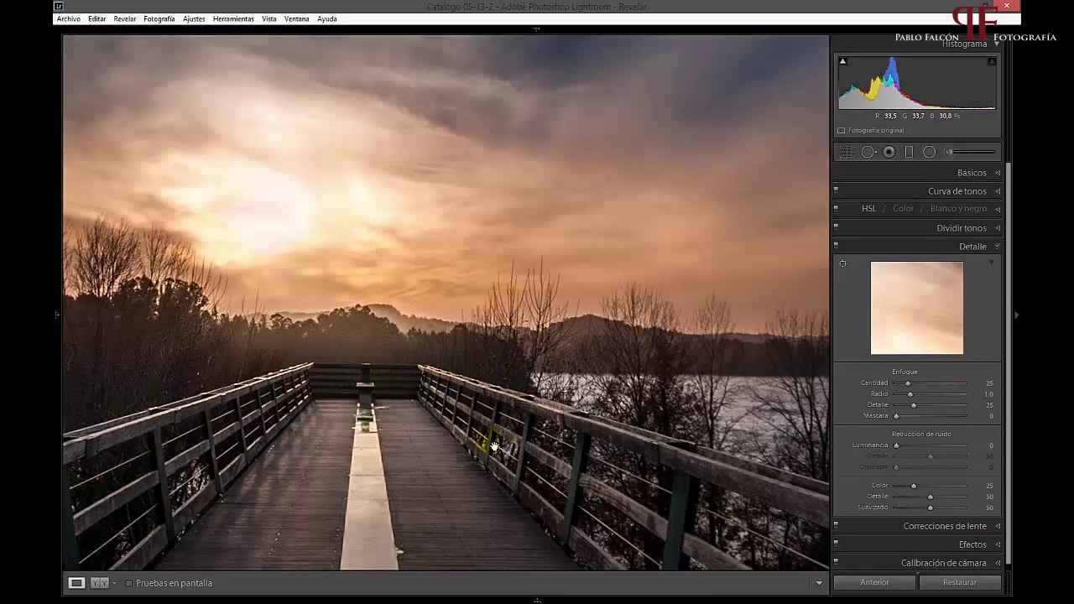
left_click(782, 418)
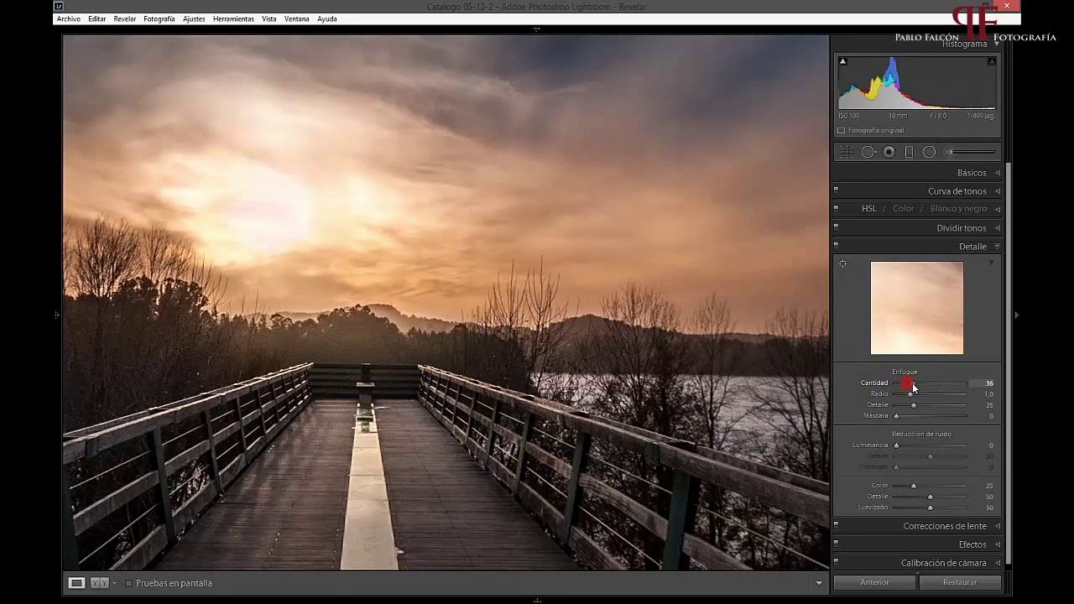
left_click_drag(913, 387, 918, 387)
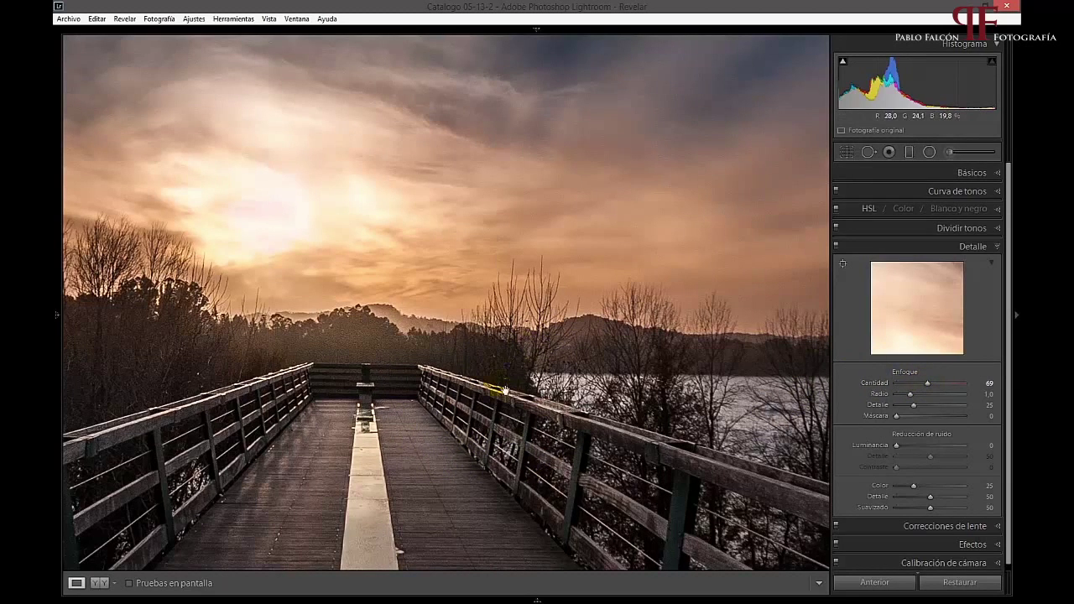
Toggle Detail off and on to compare, then lower sharpening Radius to 0,8.
left_click(836, 246)
left_click(836, 246)
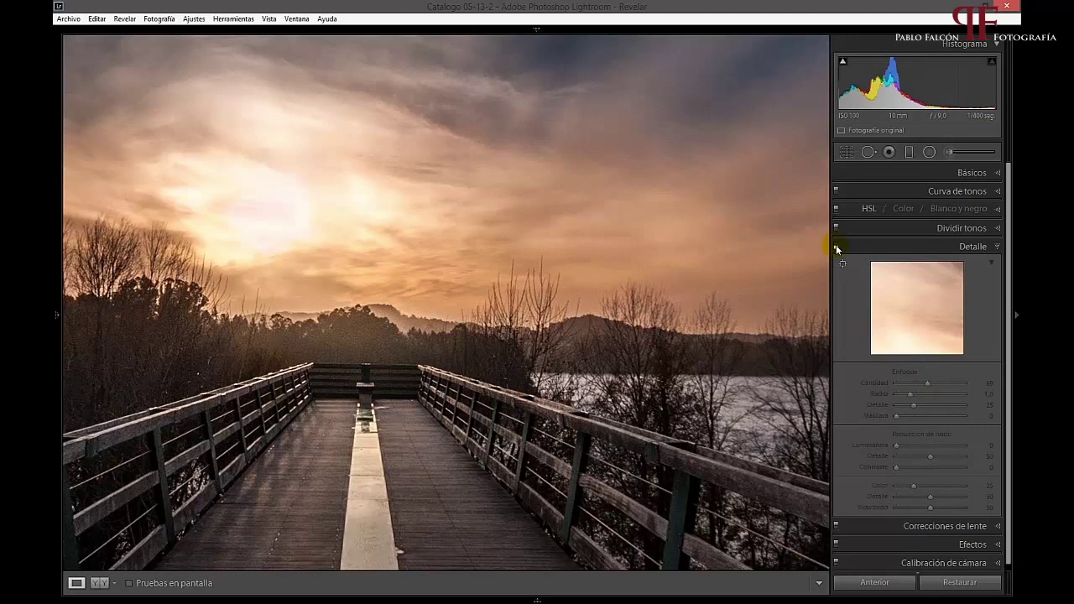
left_click(835, 246)
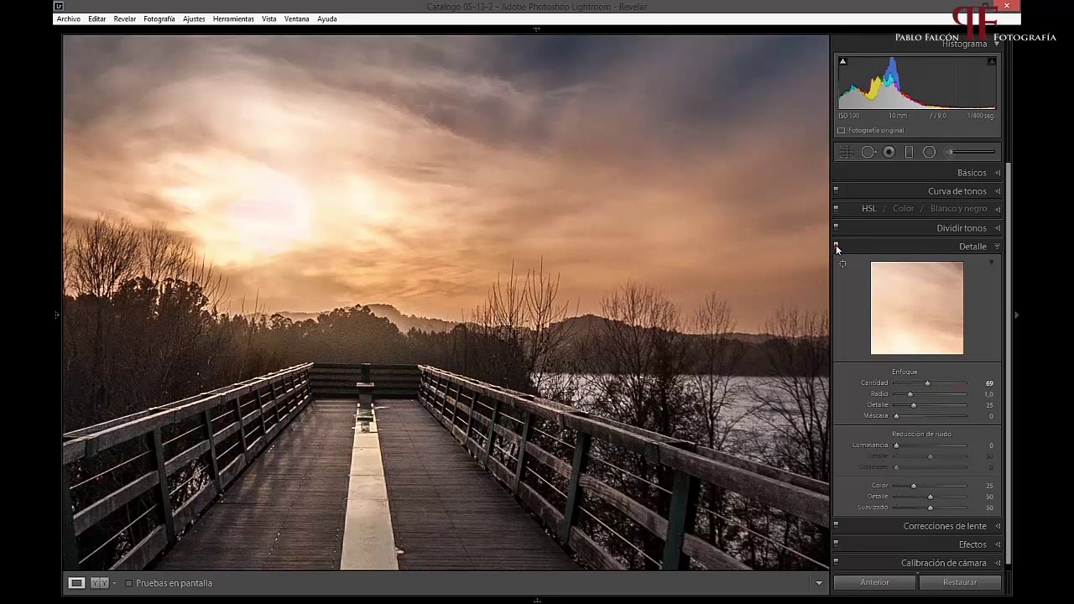
left_click(836, 246)
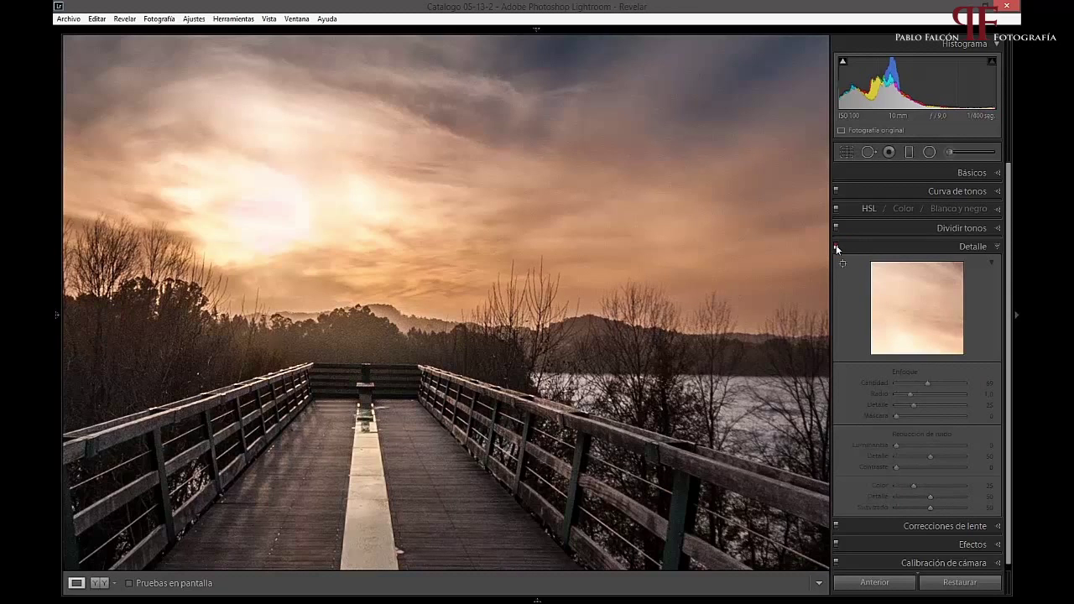
left_click(835, 246)
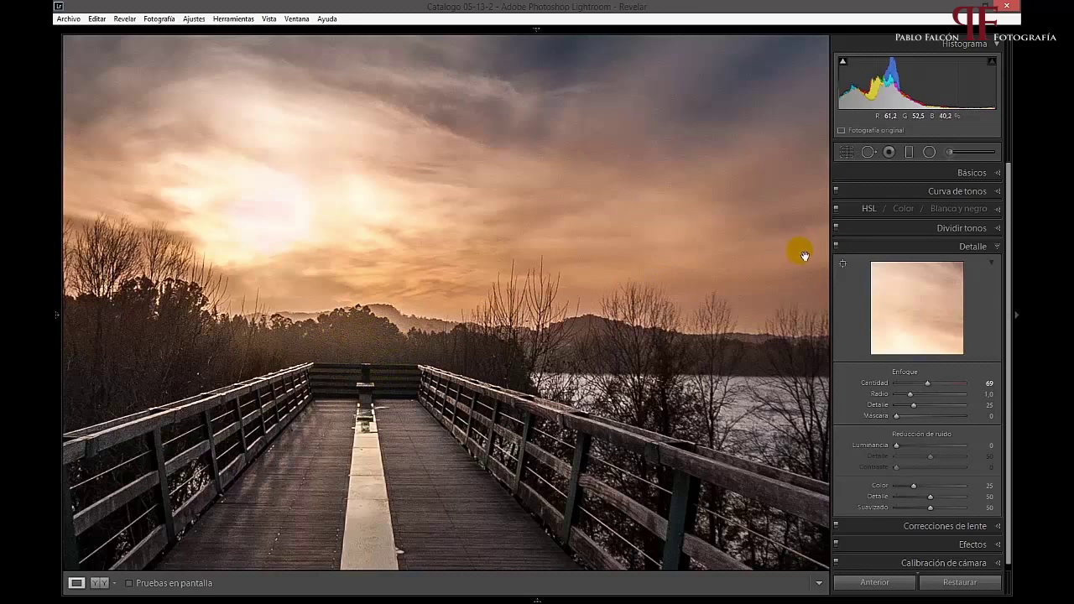
left_click(837, 246)
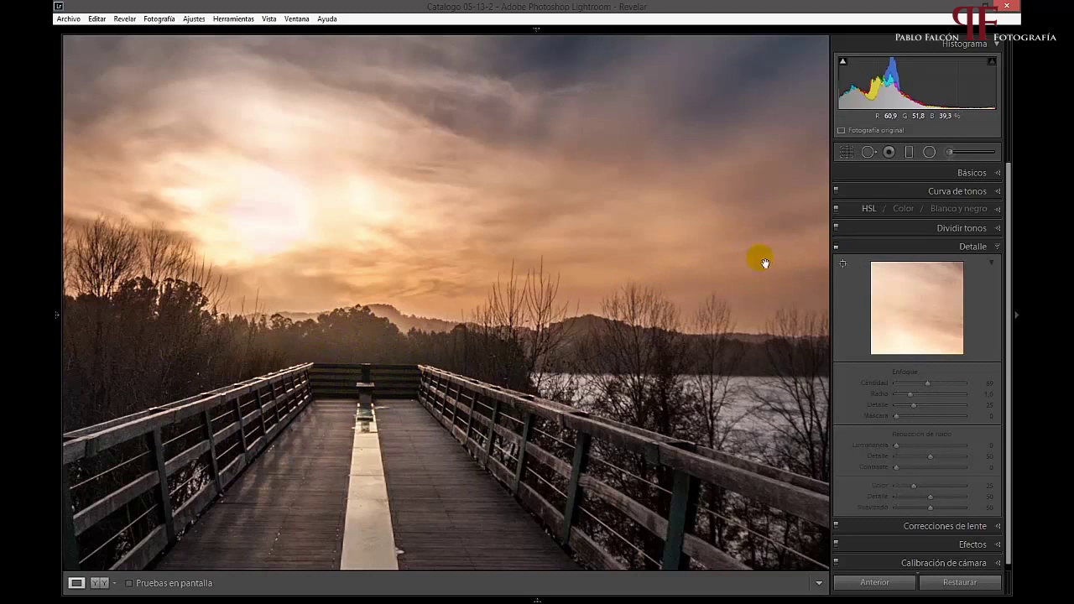
left_click(837, 246)
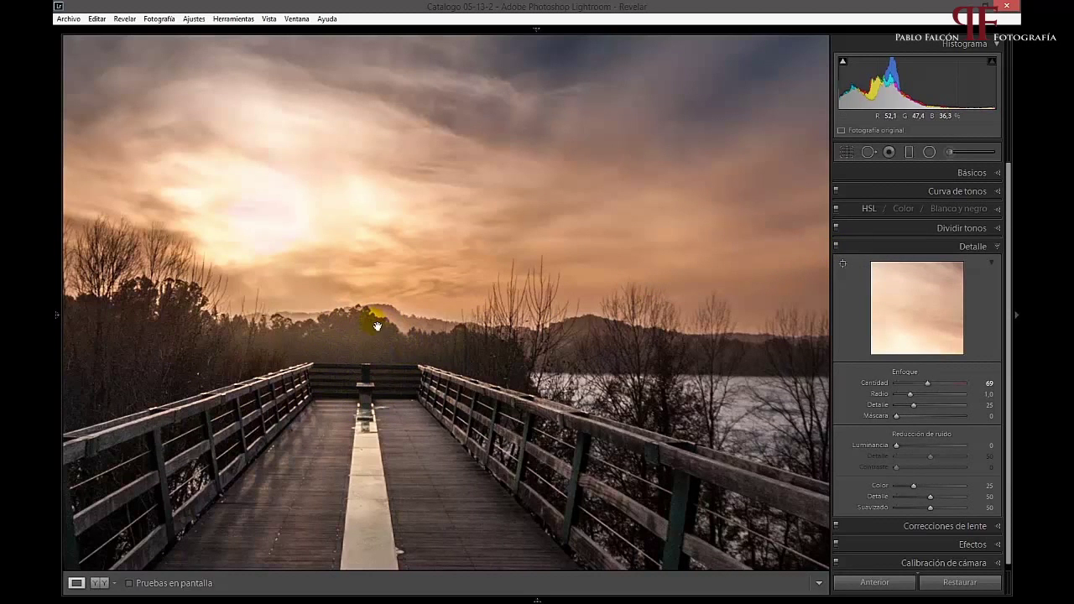
left_click(404, 320)
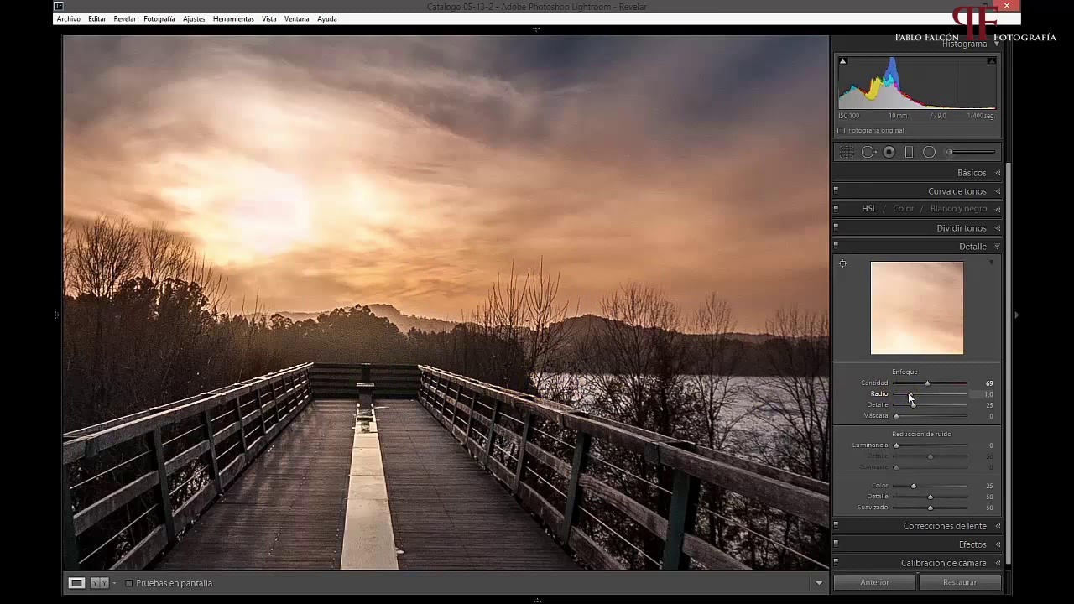
left_click_drag(909, 397, 906, 396)
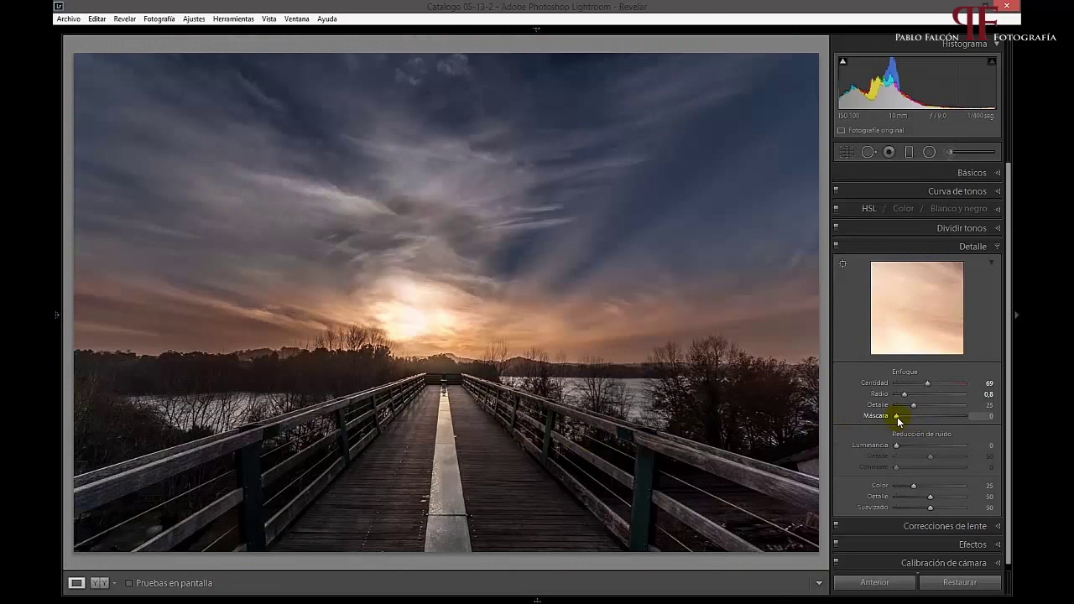
Raise sharpening Masking to 47 with the Alt mask preview, confining sharpening to edges.
key("alt")
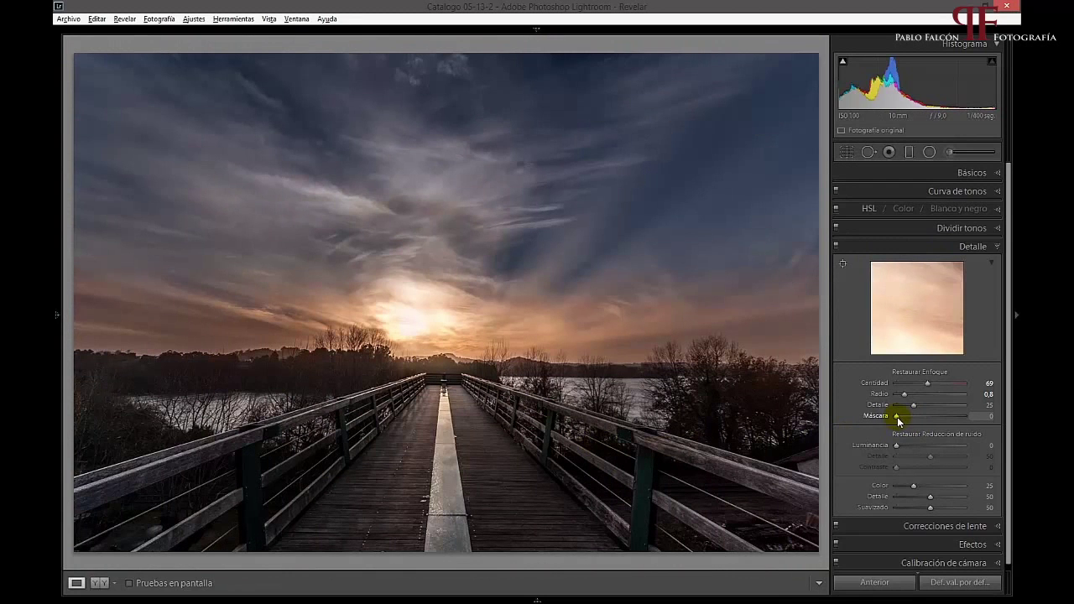
left_click_drag(897, 418, 920, 422)
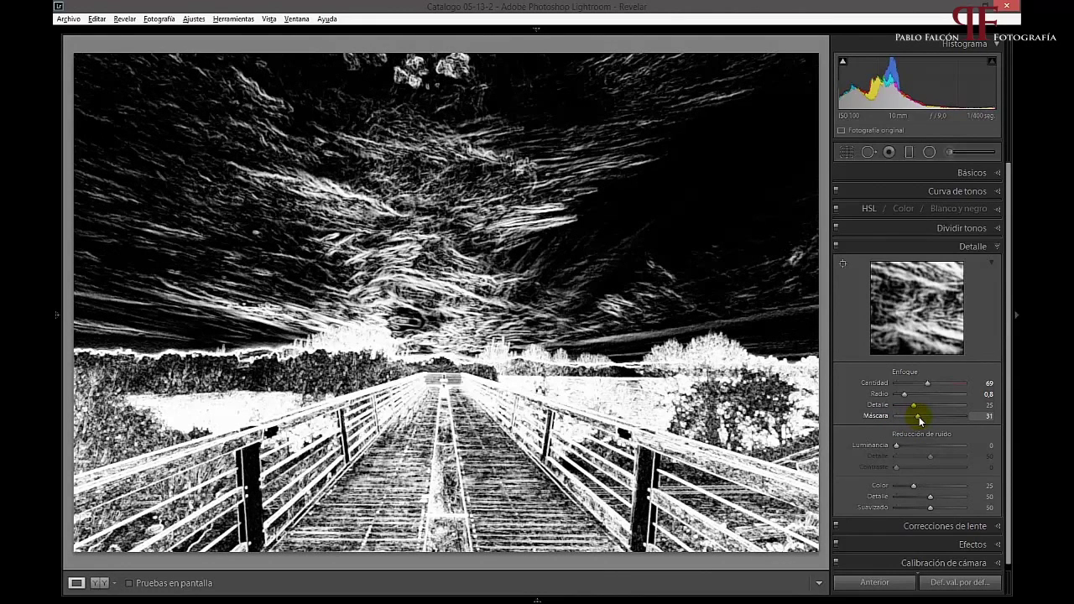
left_click_drag(920, 419, 922, 420)
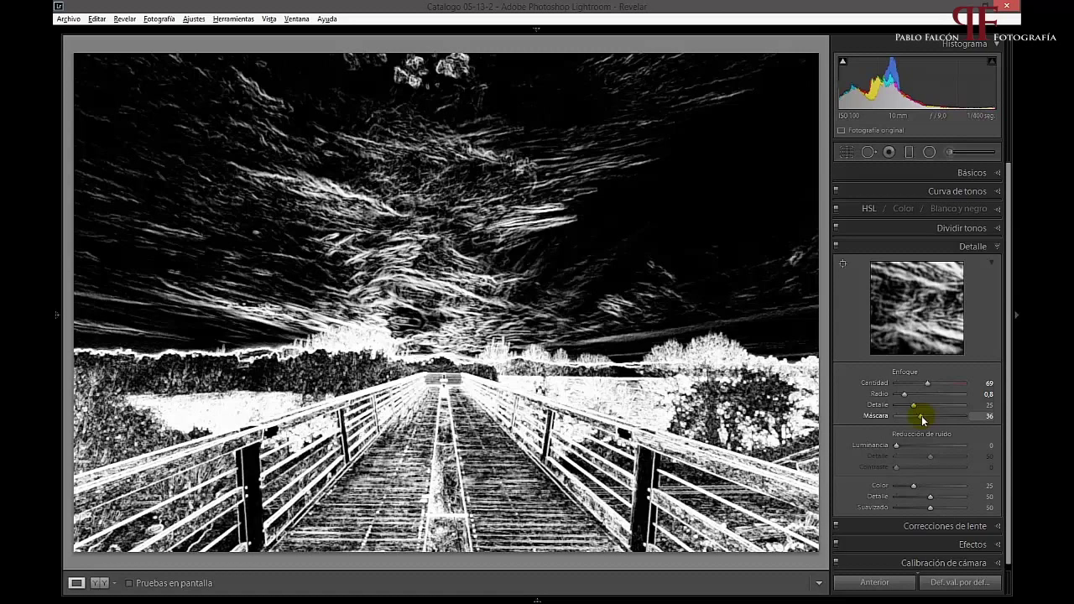
left_click_drag(922, 417, 927, 417)
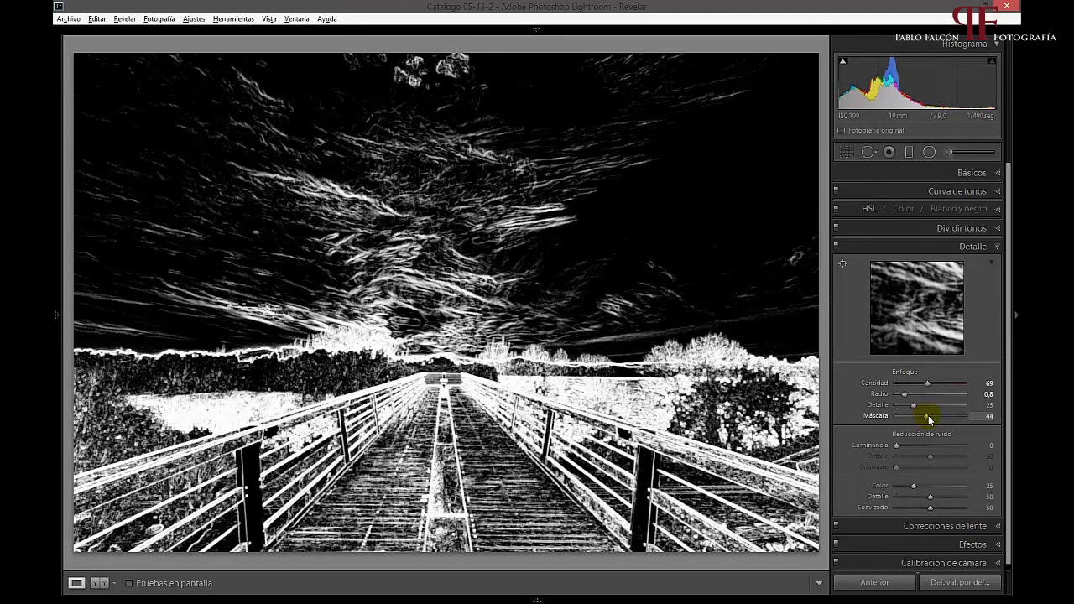
left_click_drag(929, 417, 930, 416)
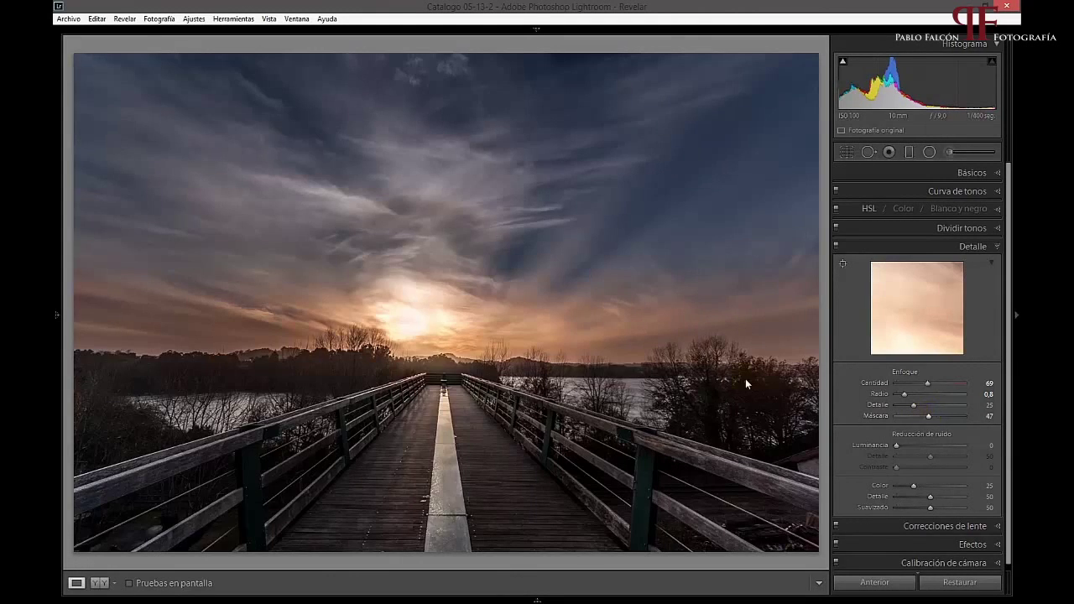
left_click(457, 374)
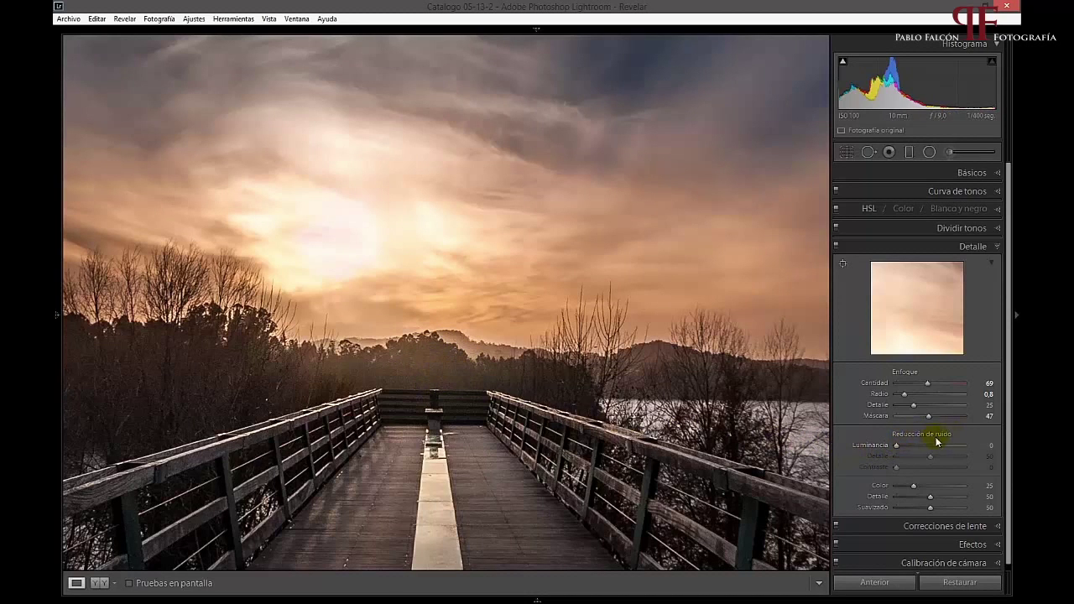
Set Luminance noise reduction to 14, comparing against zero, then view the whole photo.
left_click_drag(898, 445, 900, 449)
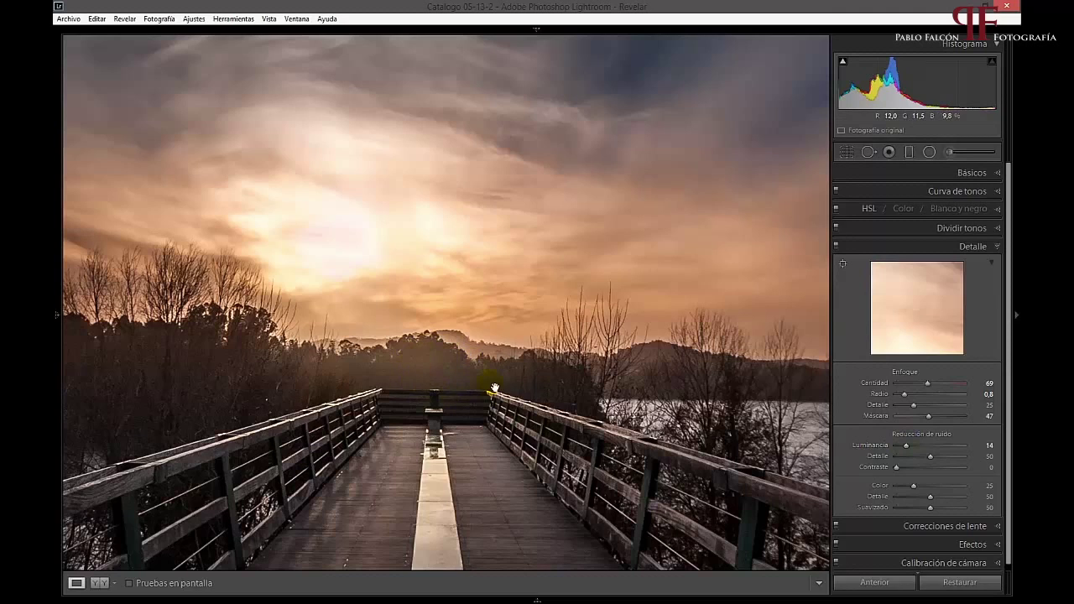
double_click(909, 447)
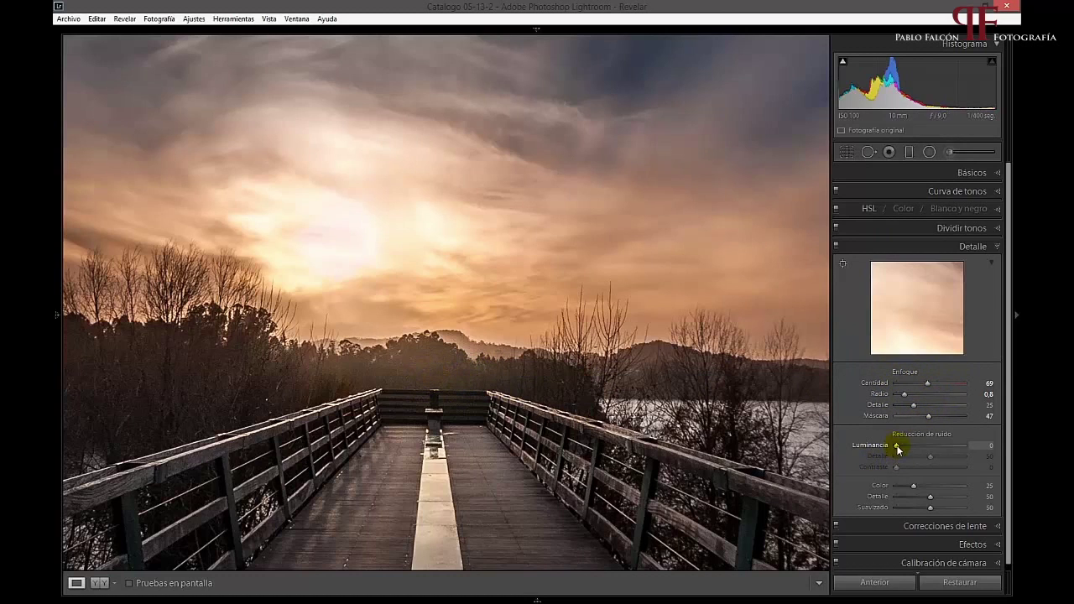
left_click_drag(896, 448, 903, 449)
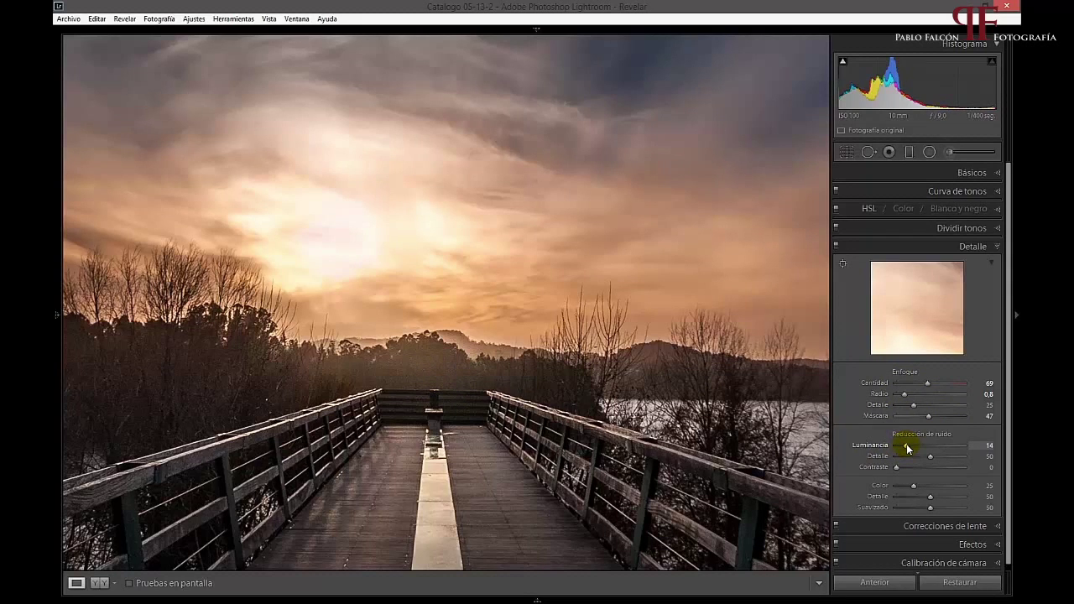
left_click_drag(906, 449, 907, 448)
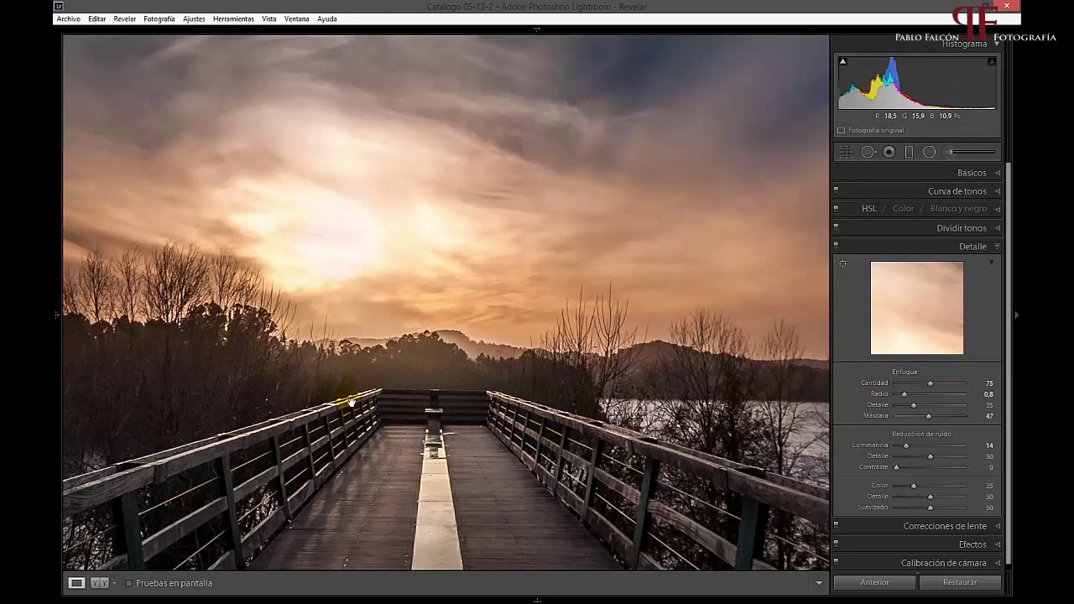
left_click(578, 405)
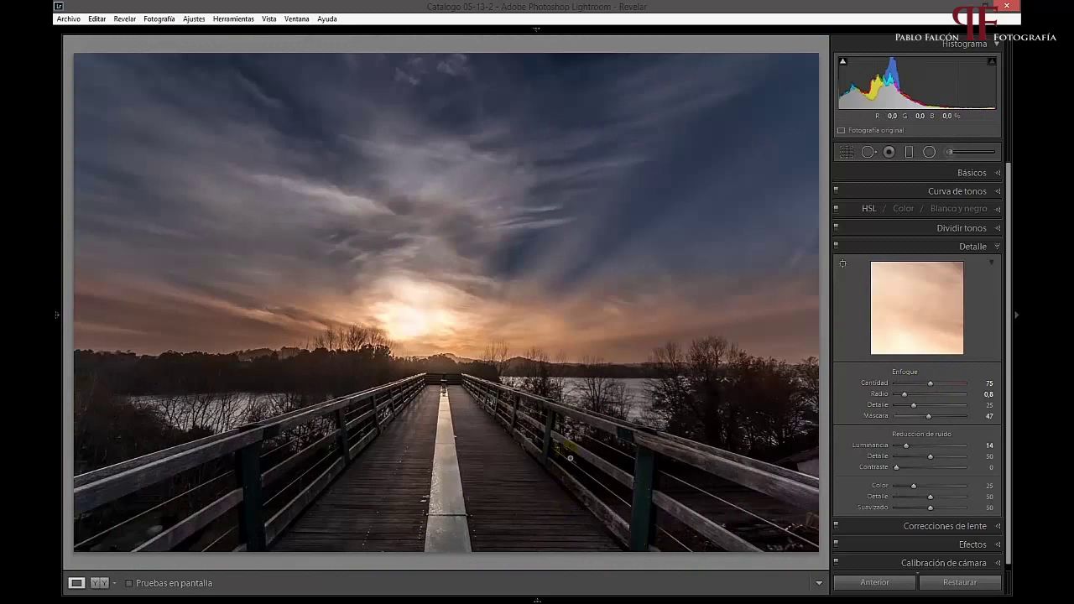
Switch from Detail to the Basic panel and set Shadows +100 and Exposure +1,10.
left_click(946, 248)
left_click(913, 172)
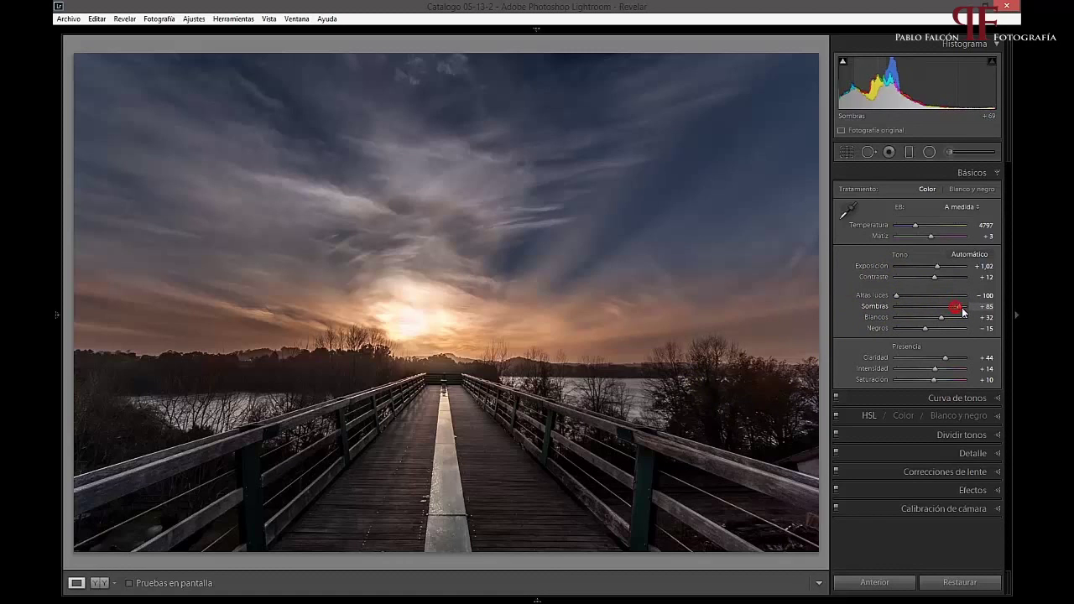
left_click_drag(962, 310, 964, 312)
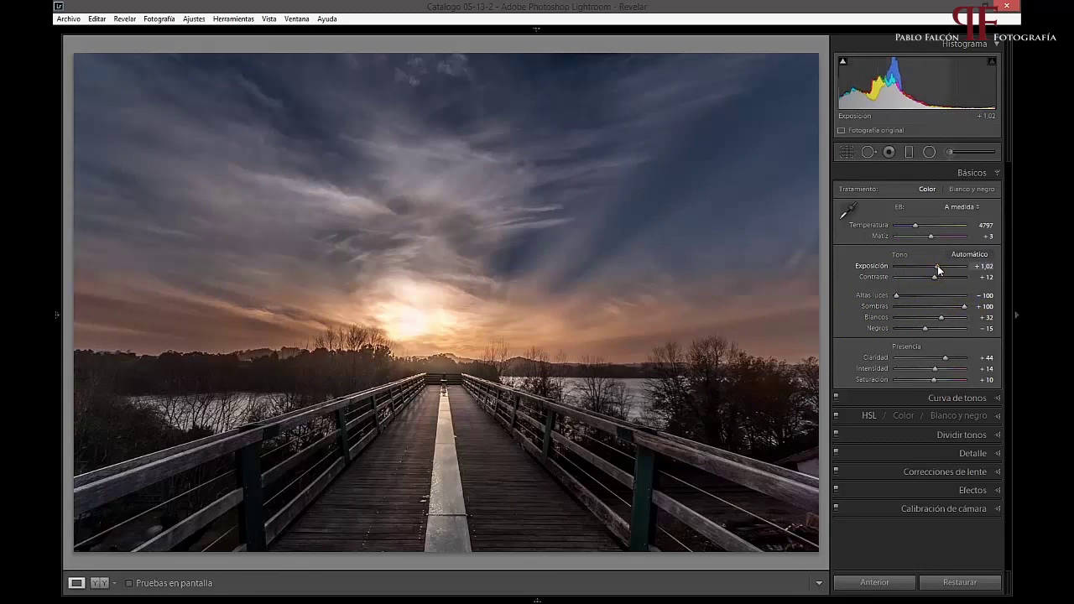
left_click_drag(937, 265, 939, 265)
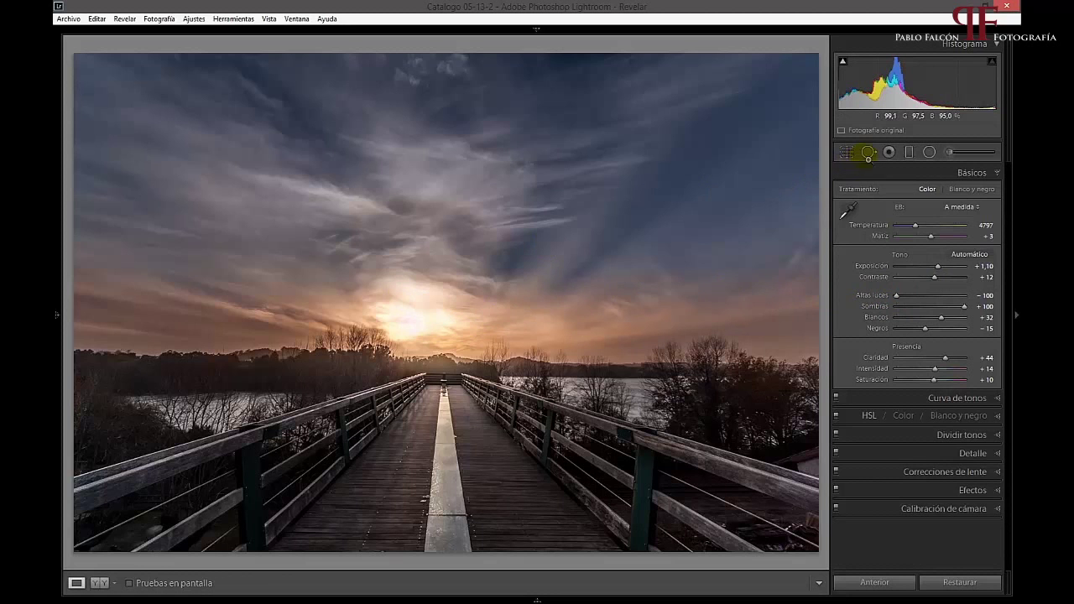
Zoom in and paint Spot Removal heal strokes over the sun area.
left_click(456, 344)
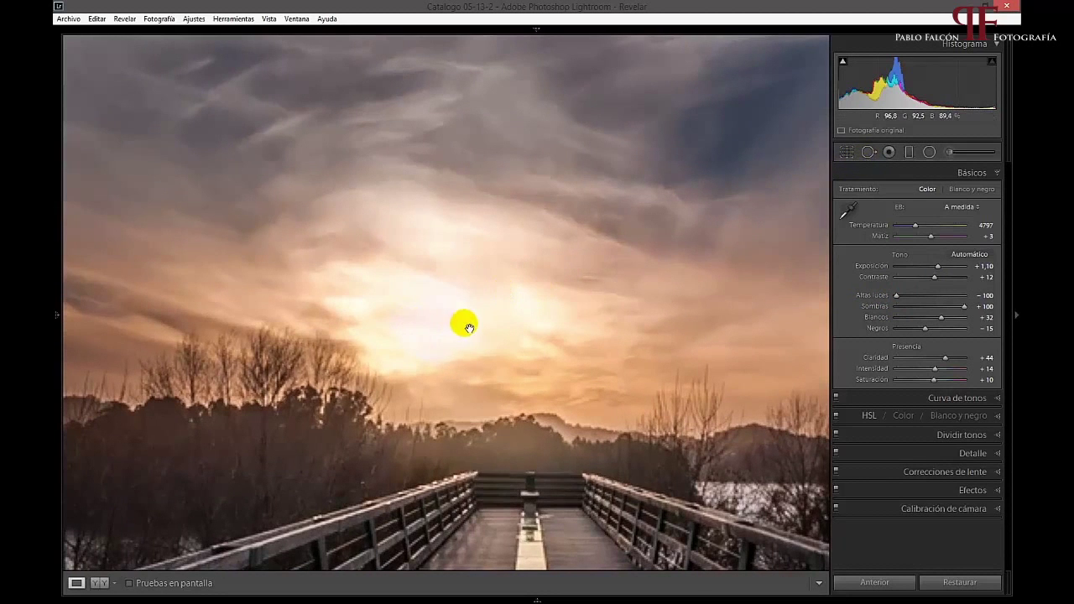
left_click(869, 152)
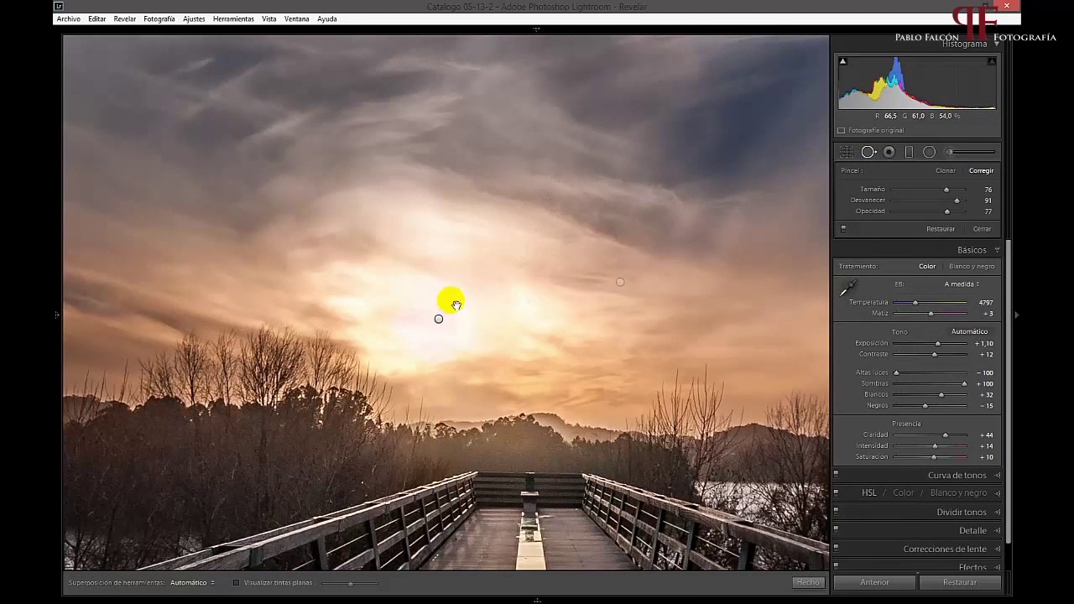
left_click(438, 319)
left_click_drag(530, 301, 380, 267)
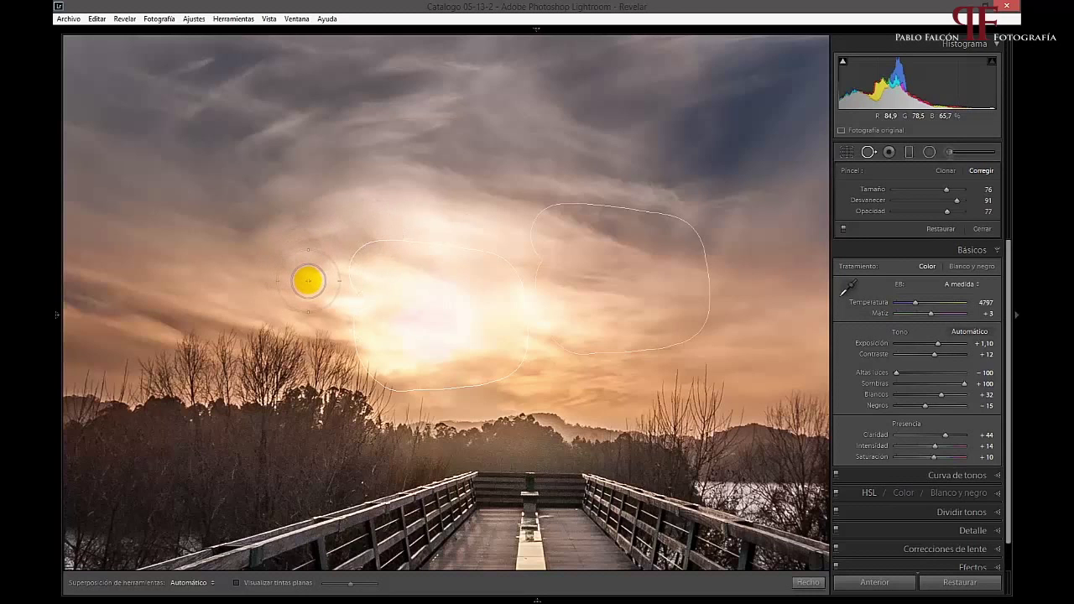
key("ctrl+z")
mouse_move(391, 275)
left_mouse_down()
mouse_move(474, 296)
mouse_move(441, 364)
mouse_move(403, 355)
mouse_move(395, 328)
mouse_move(454, 327)
mouse_move(448, 321)
left_mouse_up()
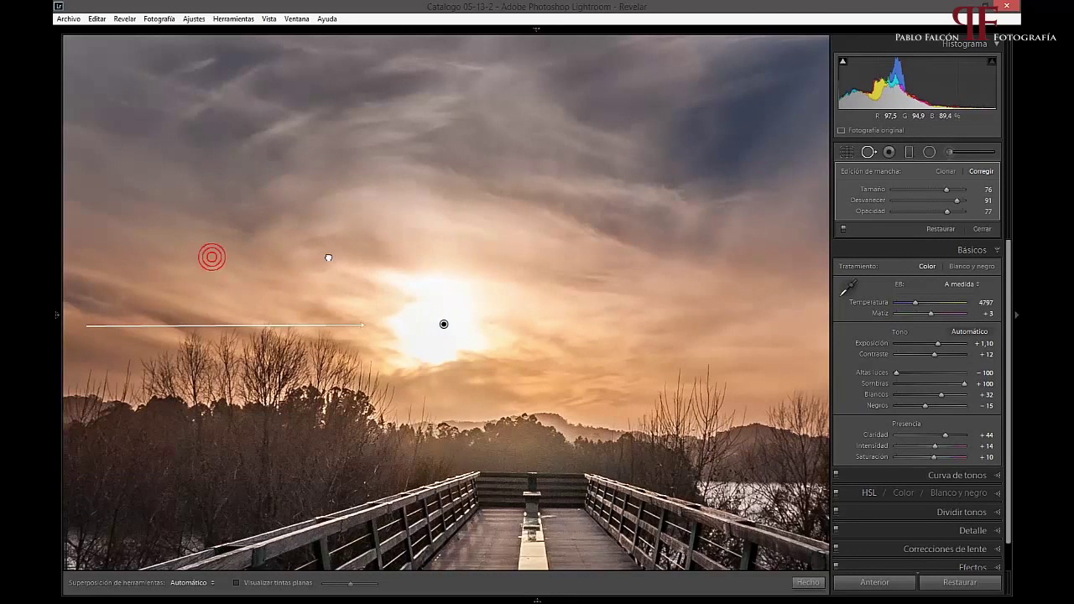
Reposition the heal sources in the sky, set Feather 97 and Opacity 94, and close.
left_click_drag(211, 255, 330, 256)
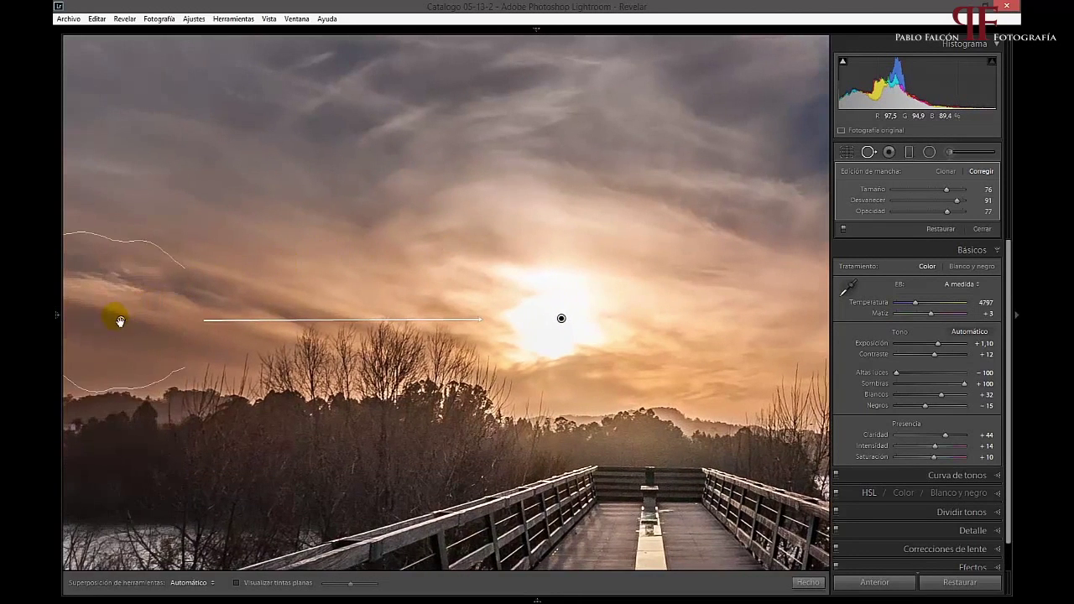
mouse_move(124, 325)
left_mouse_down()
mouse_move(771, 273)
mouse_move(761, 275)
left_mouse_up()
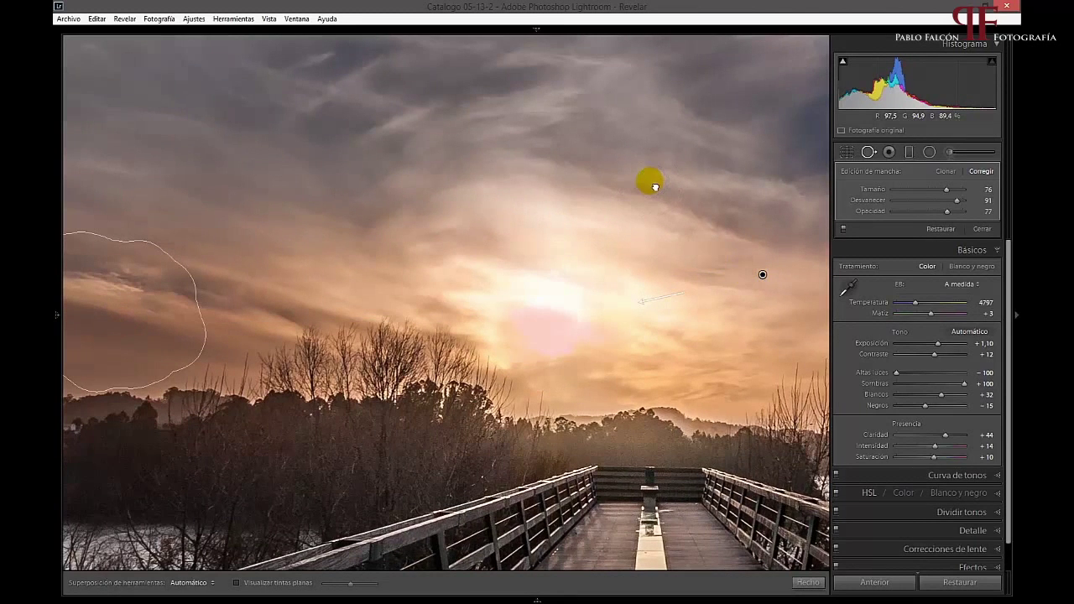
left_click_drag(535, 194, 437, 213)
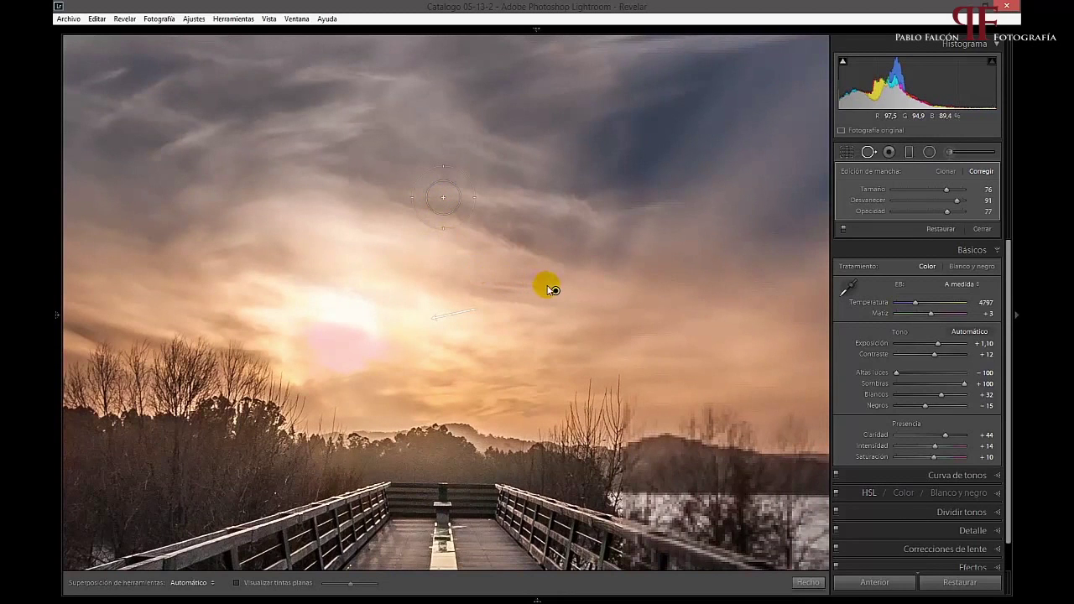
left_click_drag(535, 287, 547, 293)
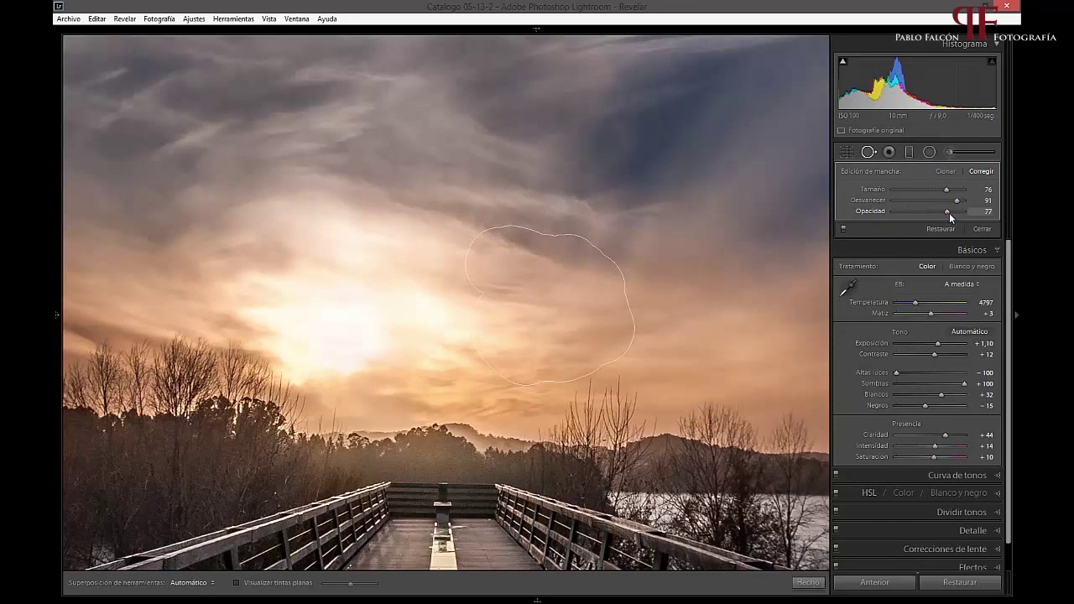
left_click_drag(949, 212, 964, 212)
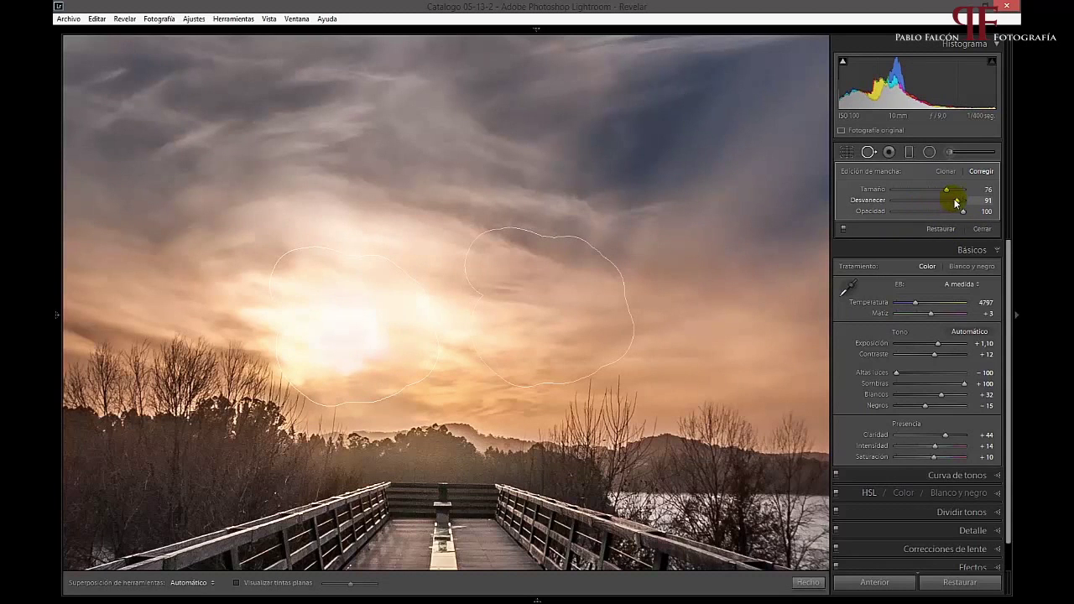
left_click_drag(959, 202, 961, 203)
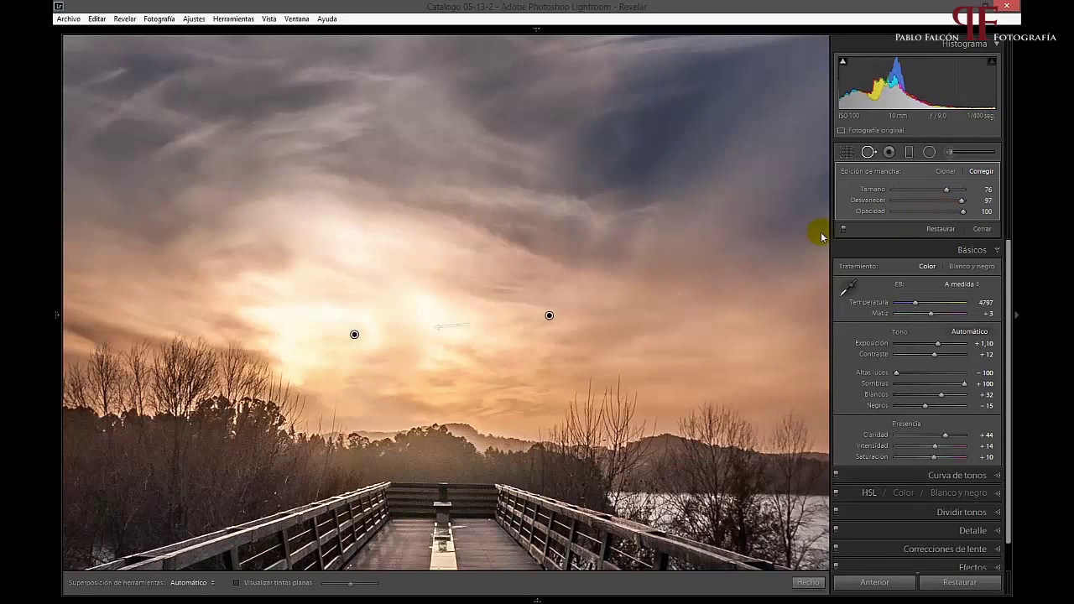
mouse_move(549, 316)
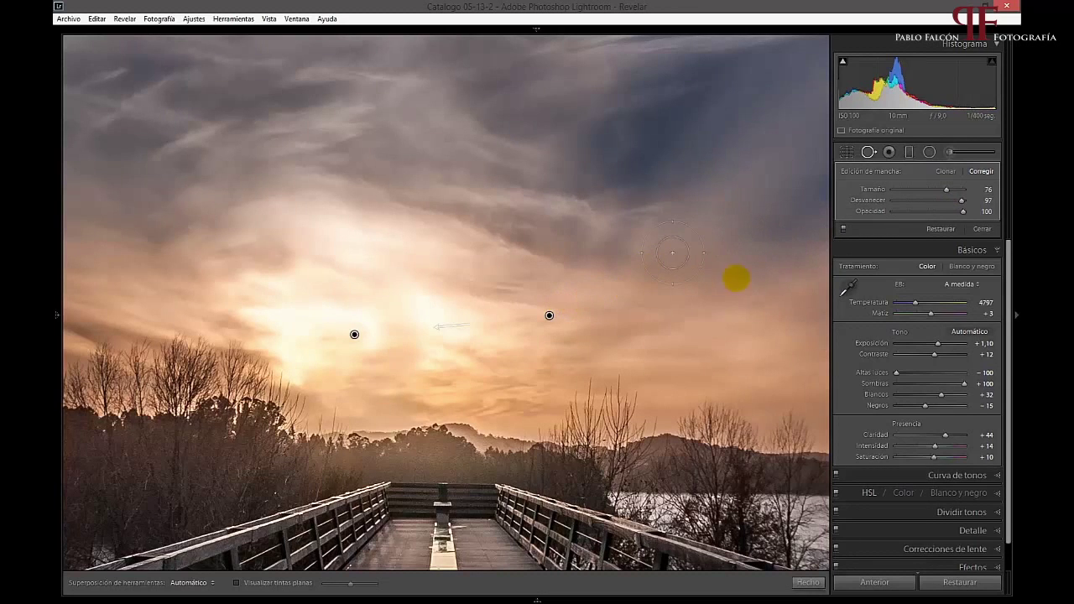
left_click_drag(964, 211, 961, 212)
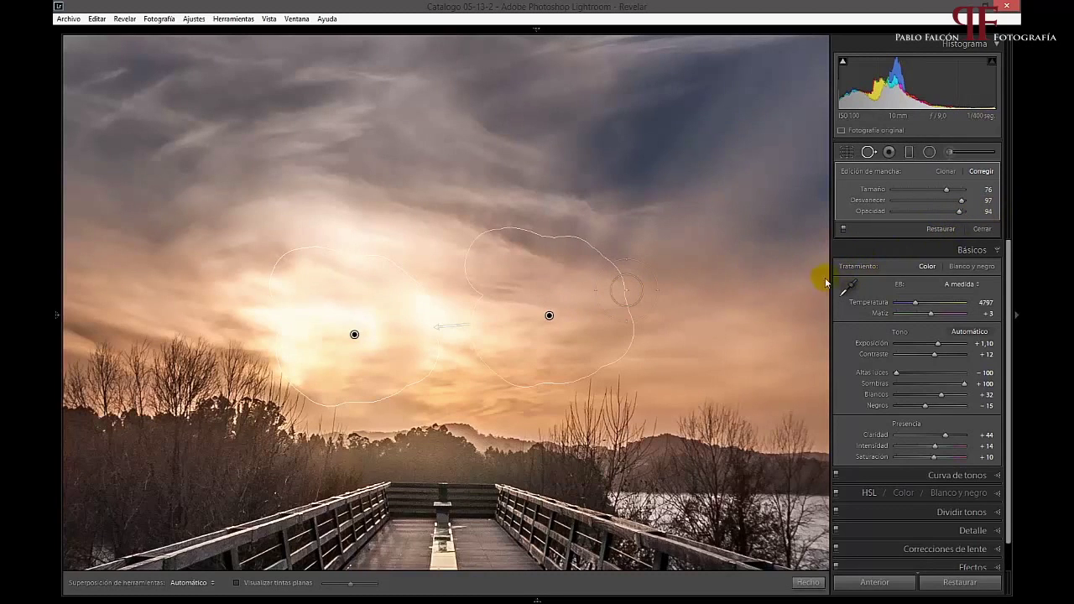
left_click(984, 230)
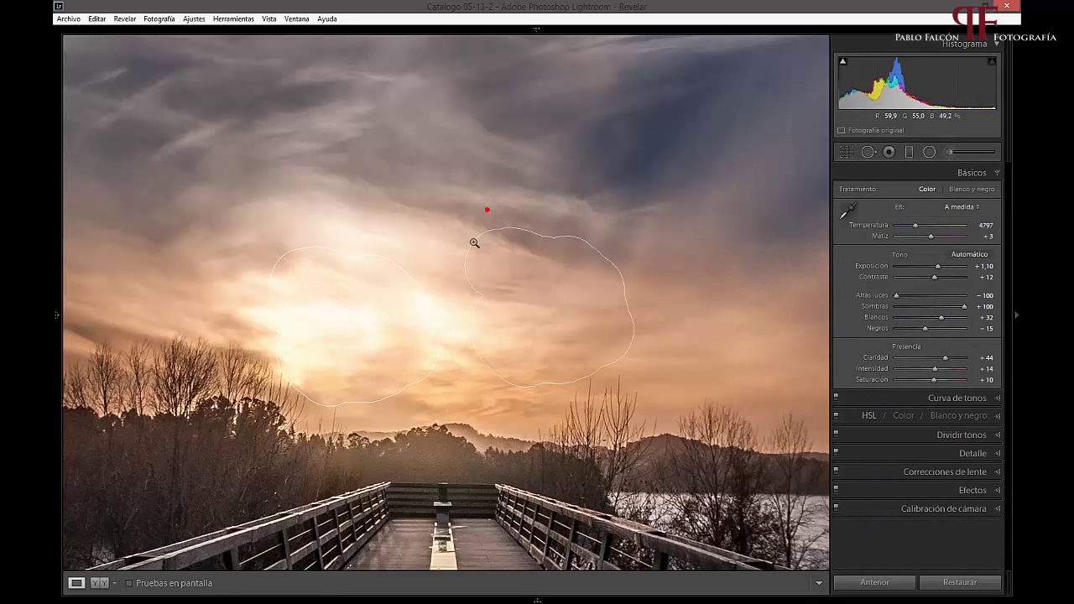
Return to the full photo and ease Shadows back from +100 to +83.
left_click(472, 307)
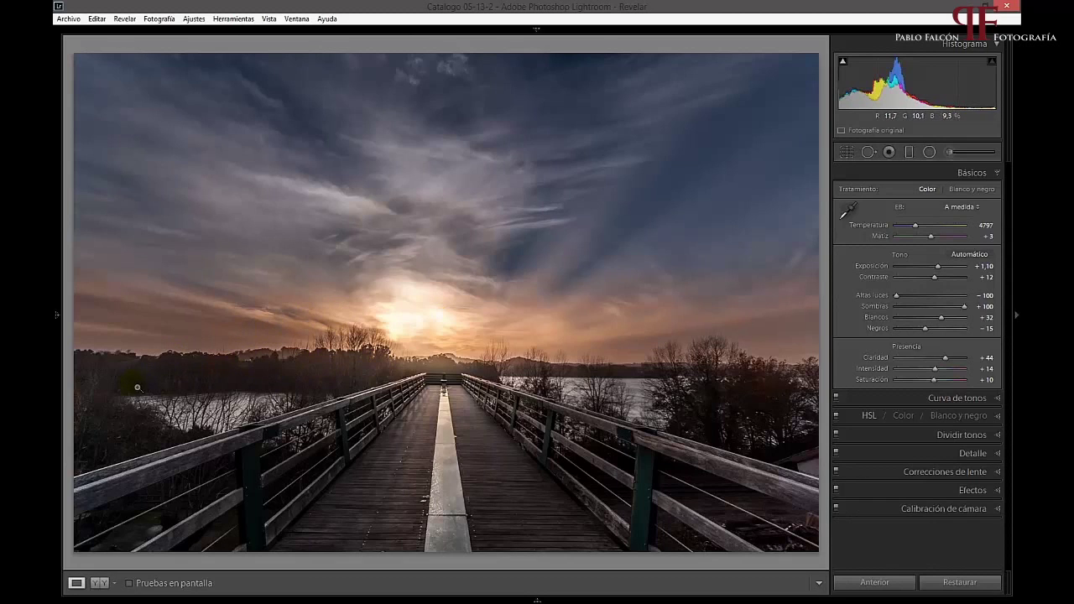
left_click(962, 310)
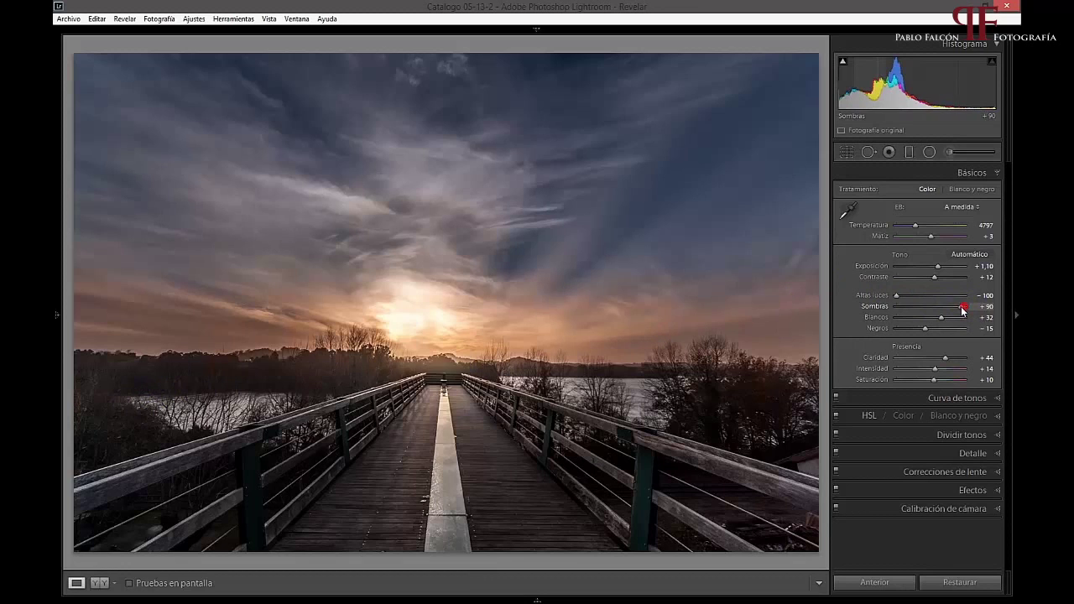
left_click_drag(962, 310, 961, 311)
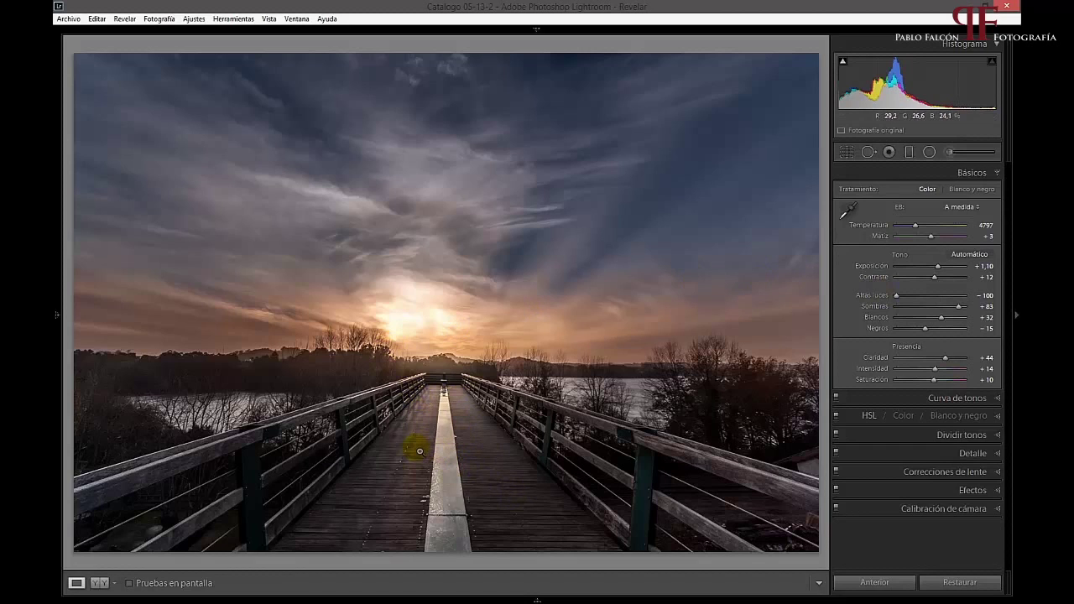
Select the Adjustment Brush, reset its effect, and set Flow to 79.
left_click(948, 153)
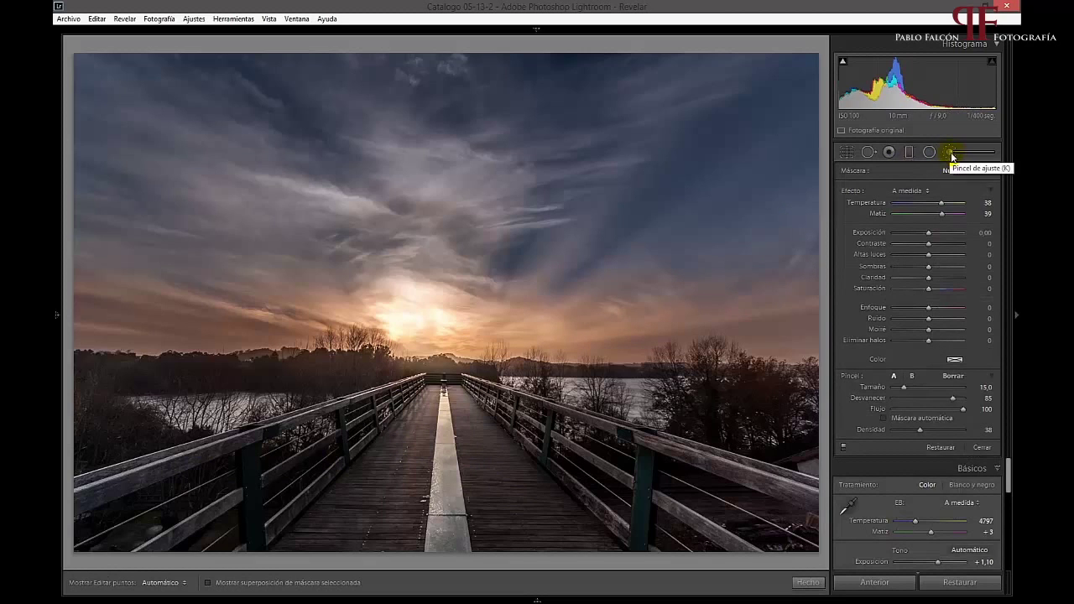
key("alt")
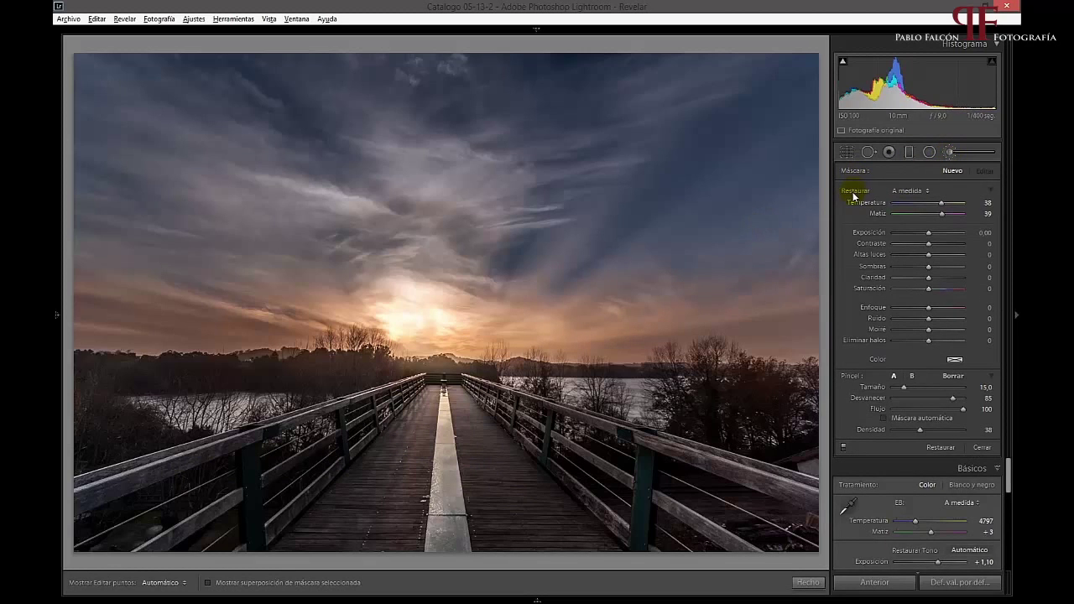
left_click_drag(930, 233, 933, 234)
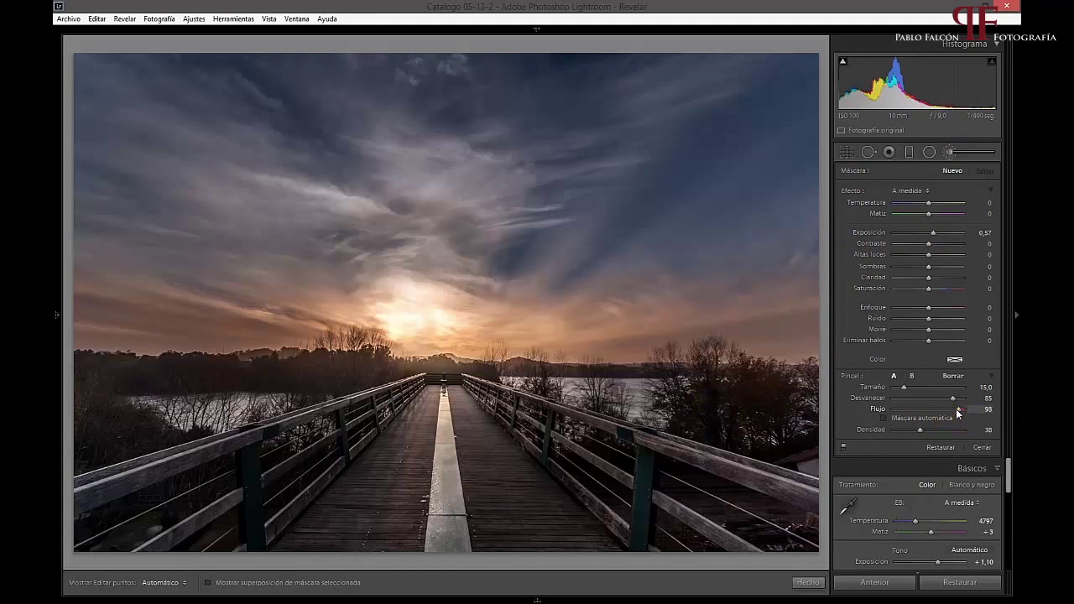
left_click_drag(964, 409, 949, 409)
scroll(453, 464, "down", 5)
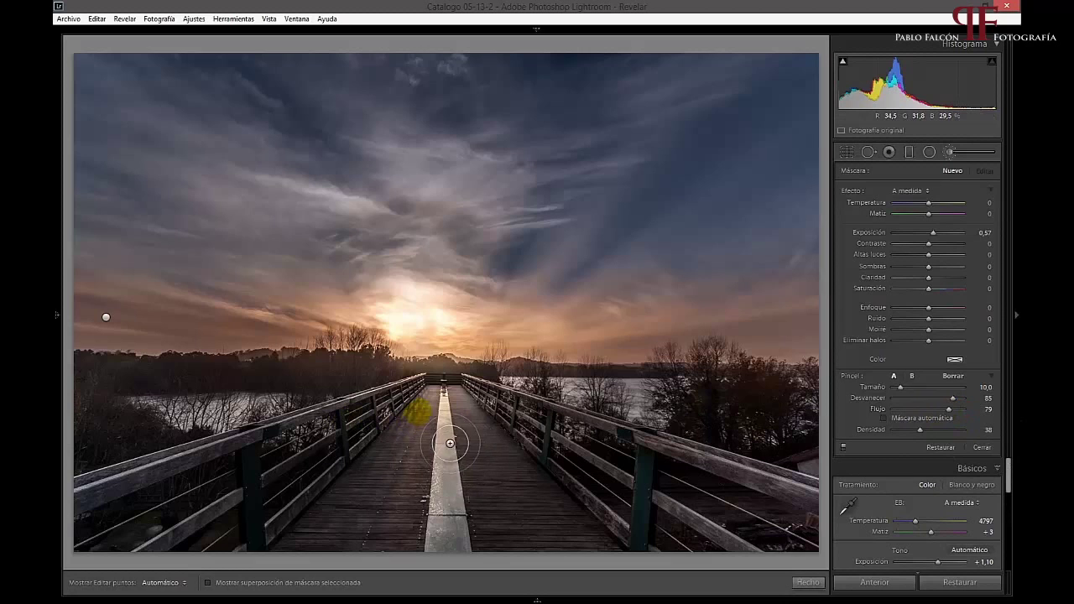
Paint brightening over the boardwalk, enable Auto Mask, and paint the left railing.
key("h")
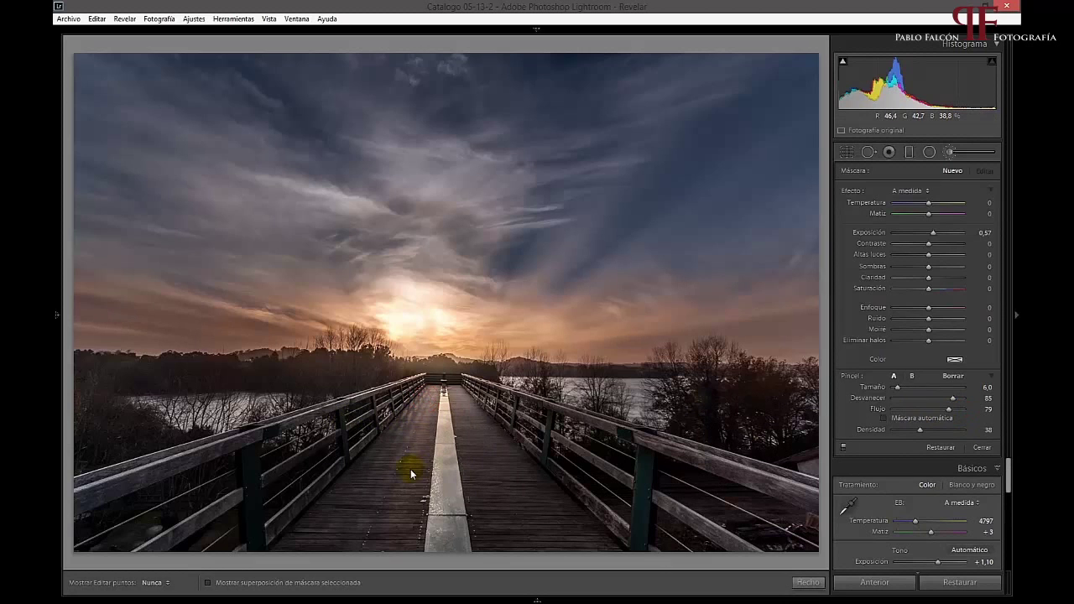
left_click_drag(464, 404, 506, 445)
mouse_move(506, 497)
left_mouse_down()
mouse_move(523, 496)
mouse_move(402, 470)
left_mouse_up()
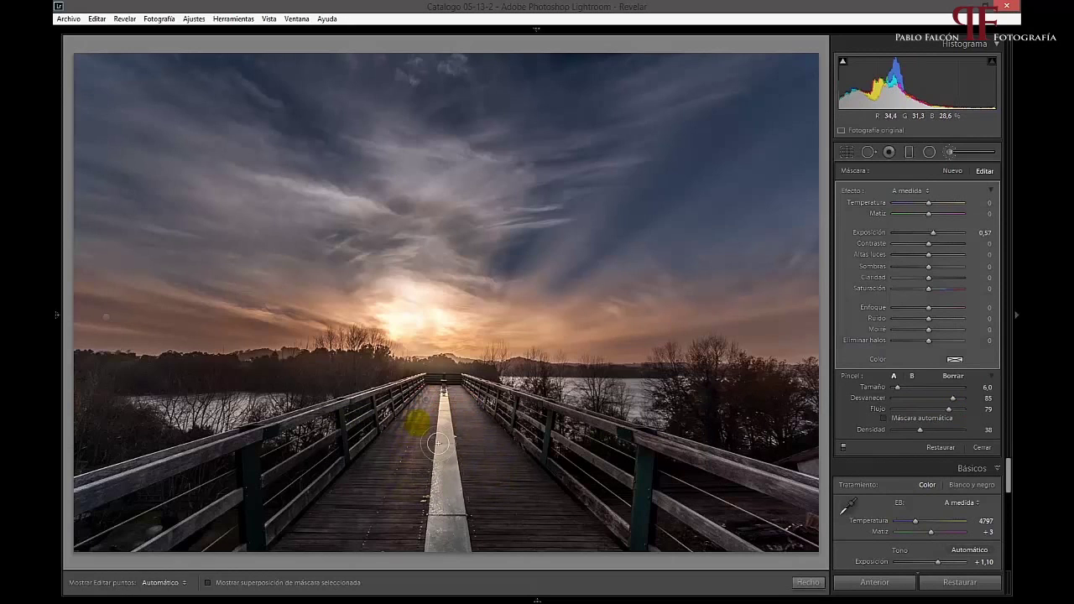
key("h")
scroll(115, 503, "down", 2)
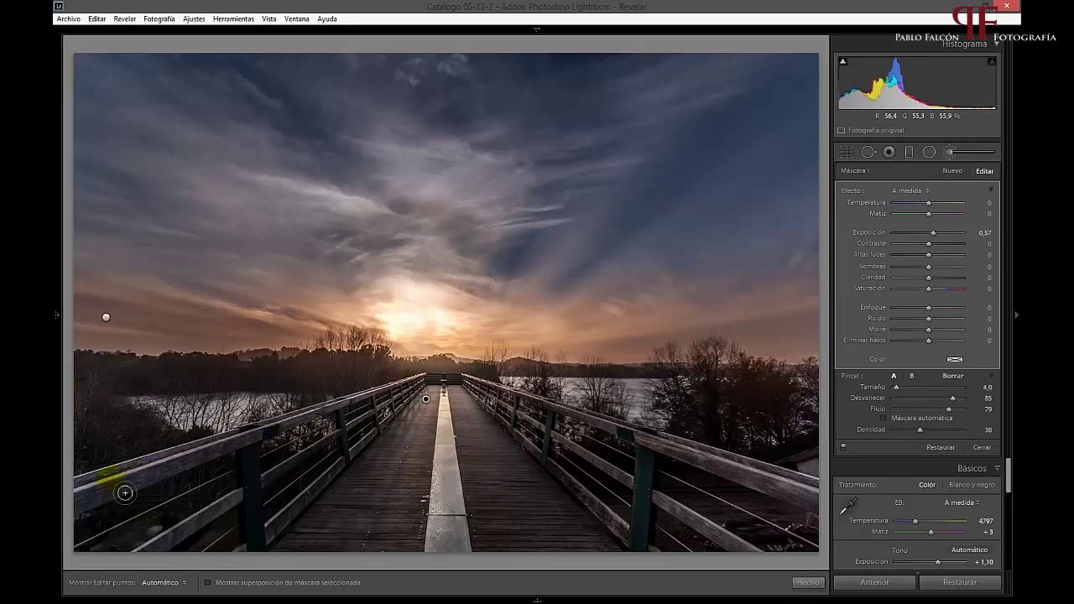
left_click(884, 418)
scroll(132, 499, "up", 3)
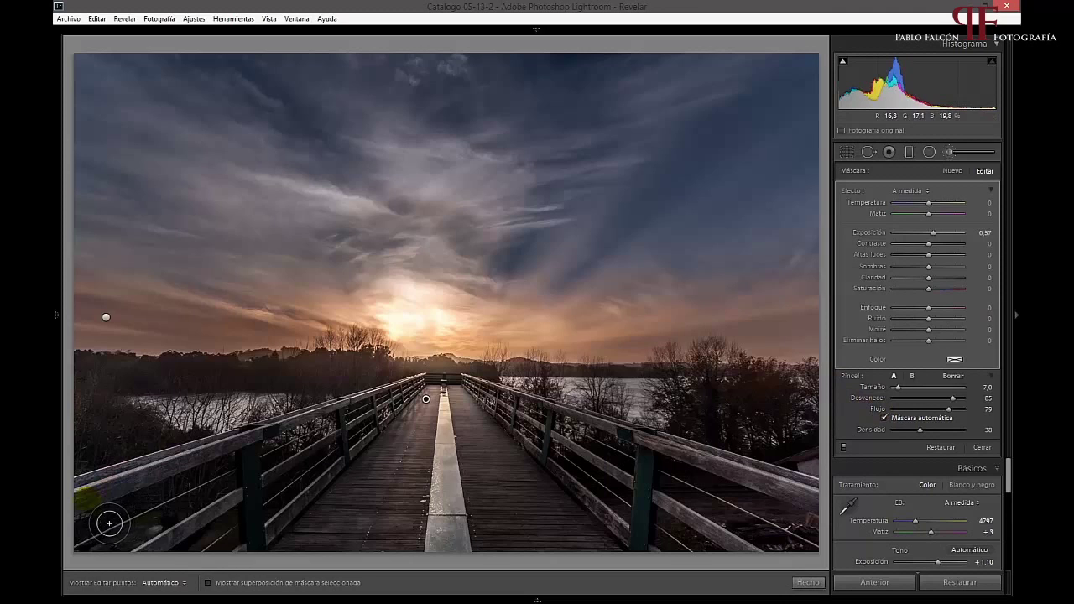
key("h")
left_click_drag(127, 522, 353, 428)
key("h")
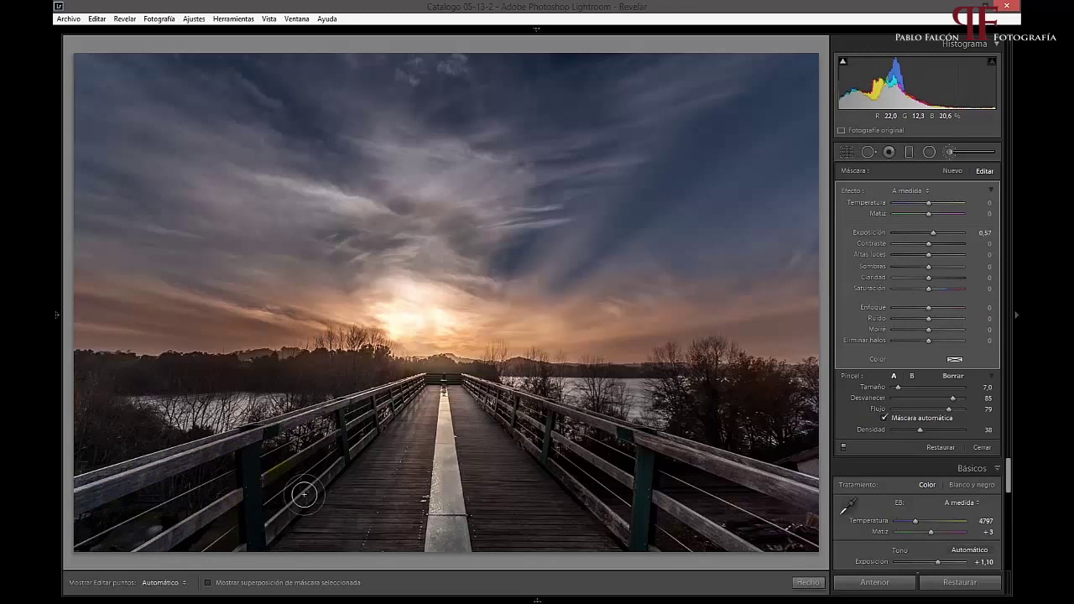
Set brush Exposure to 1,11, shrink the brush, and paint both railings.
scroll(299, 496, "down", 3)
key("h")
key("h")
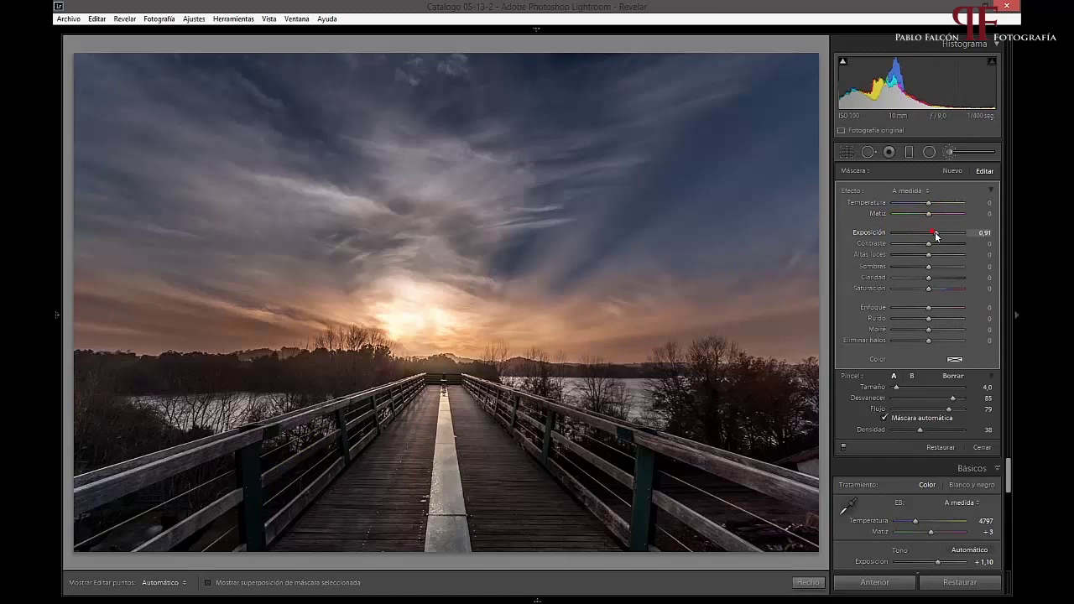
left_click_drag(937, 237, 938, 238)
key("bracketleft")
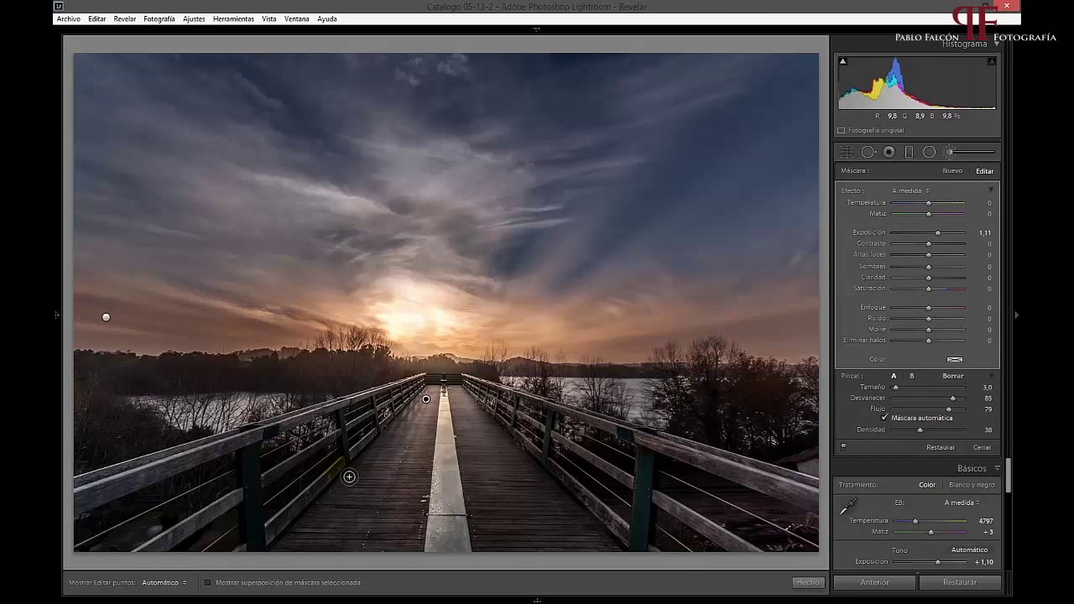
key("h")
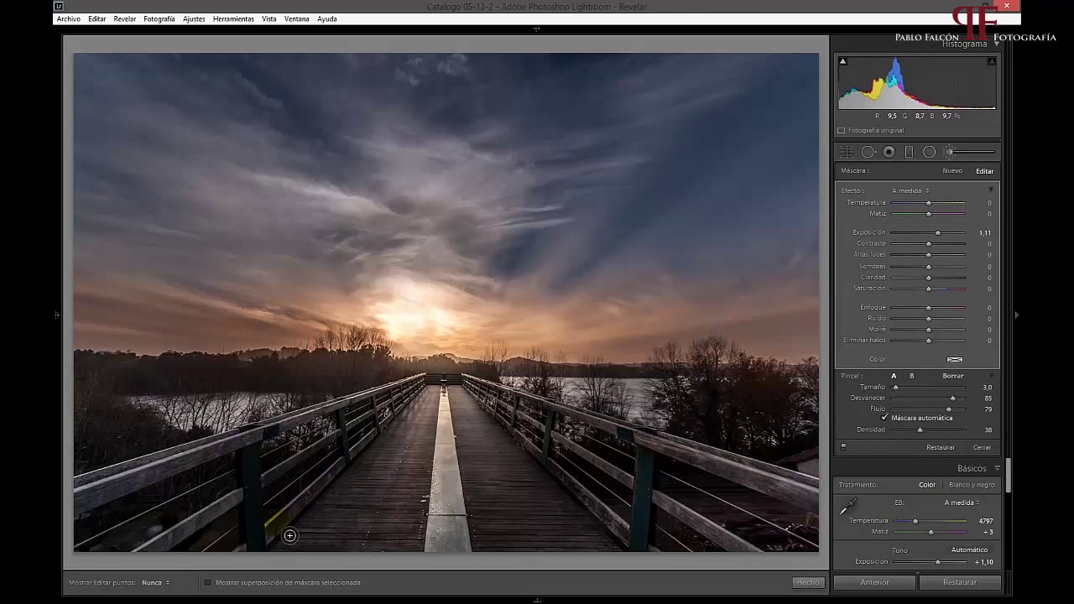
left_click_drag(607, 428, 563, 413)
mouse_move(607, 473)
left_mouse_down()
mouse_move(587, 502)
mouse_move(403, 437)
left_mouse_up()
left_click_drag(466, 497, 241, 447)
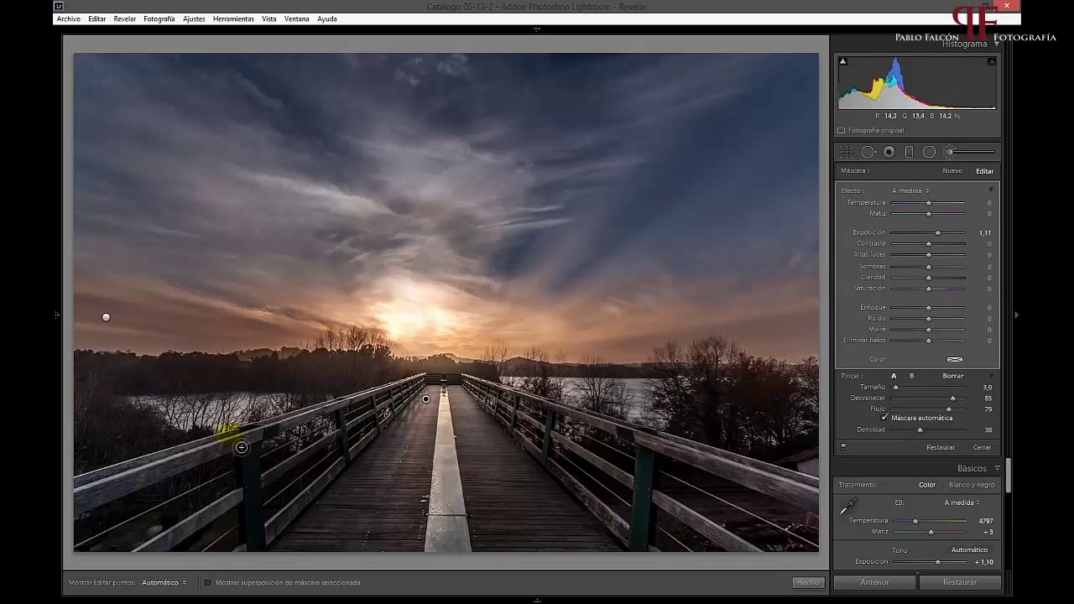
Start a new brush with Exposure -1,11 and paint darkening over the left shoreline.
left_click(953, 171)
left_click_drag(937, 234, 930, 239)
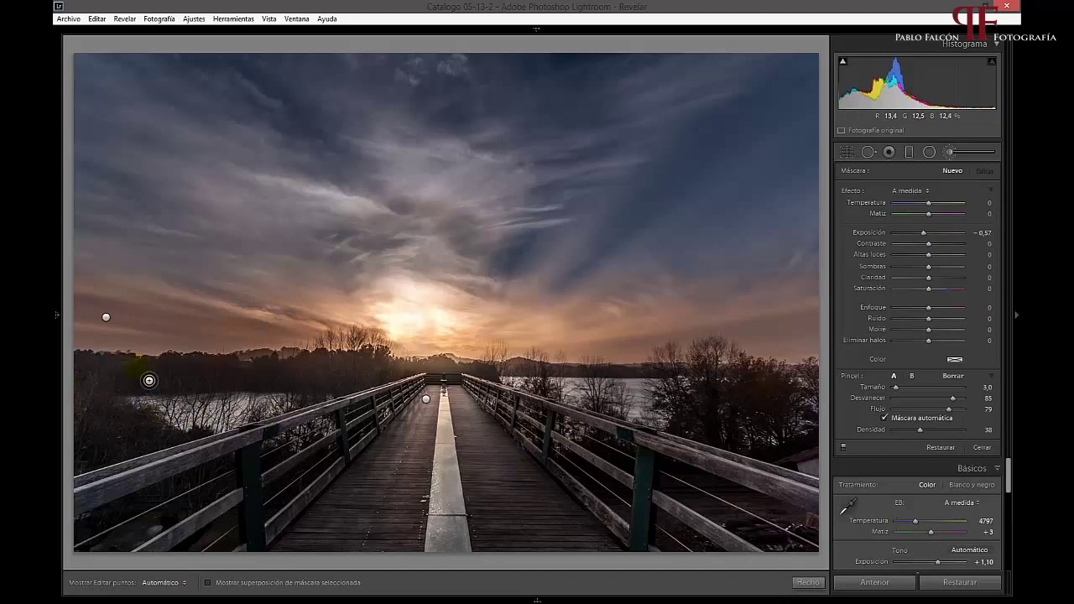
key("h")
left_click(115, 366)
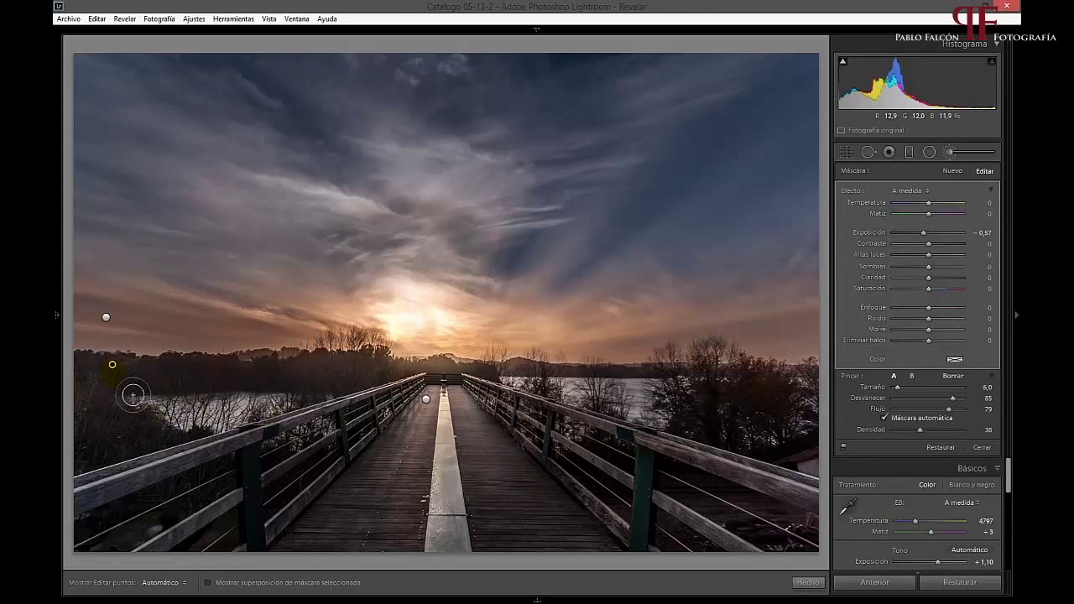
scroll(126, 391, "up", 5)
left_click_drag(110, 396, 169, 391)
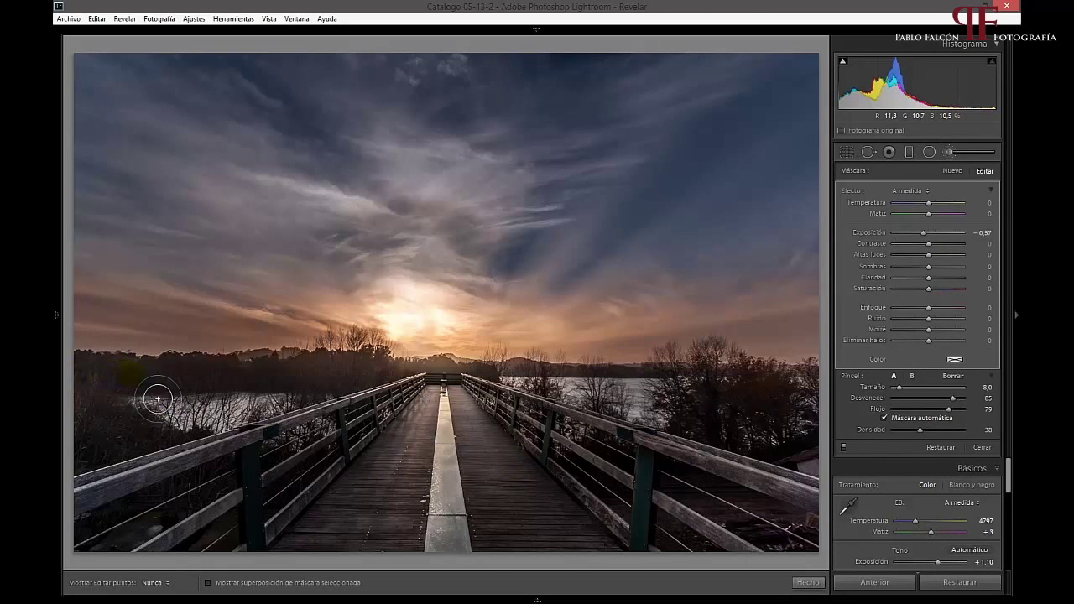
key("h")
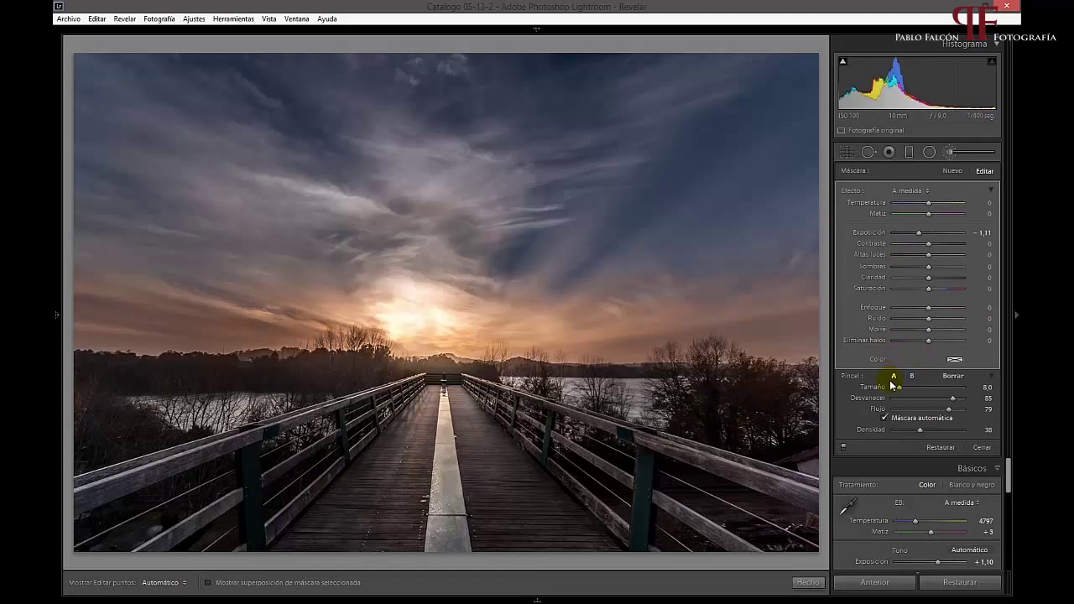
Give the boardwalk brush exposure 0,98, clarity 34, temperature 21 and tint 19, then close local brushing.
left_click(426, 399)
left_click_drag(937, 233, 936, 233)
left_click_drag(942, 277, 943, 277)
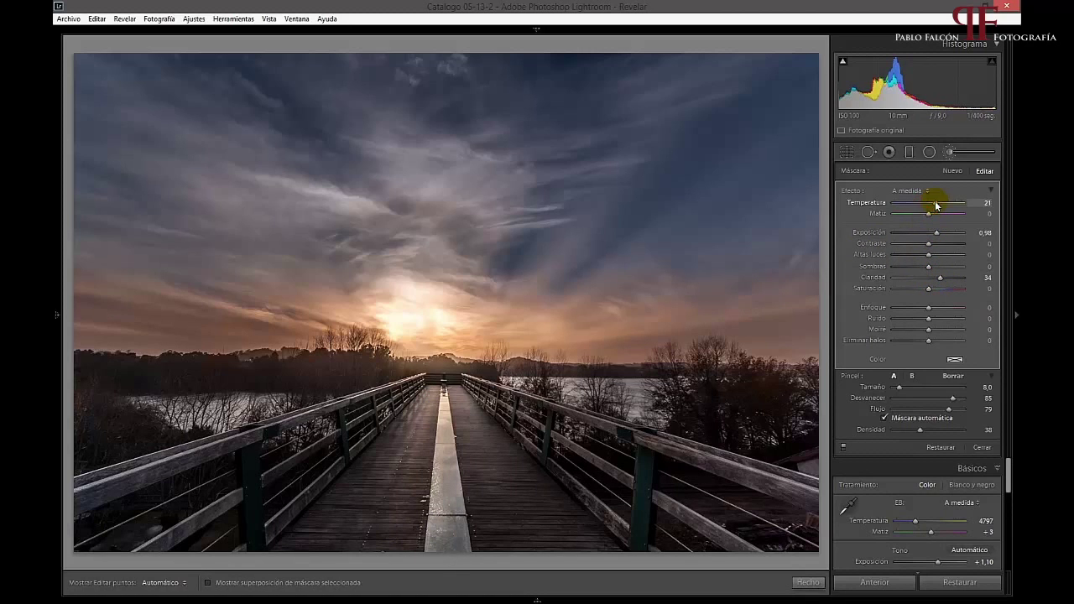
left_click_drag(929, 213, 935, 217)
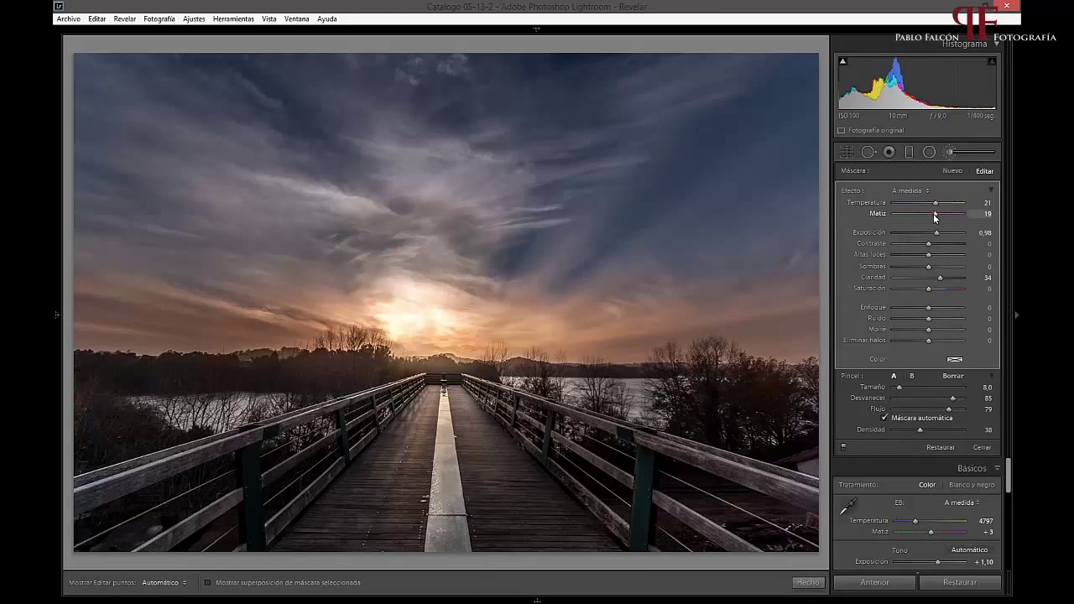
left_click(982, 448)
left_click(983, 448)
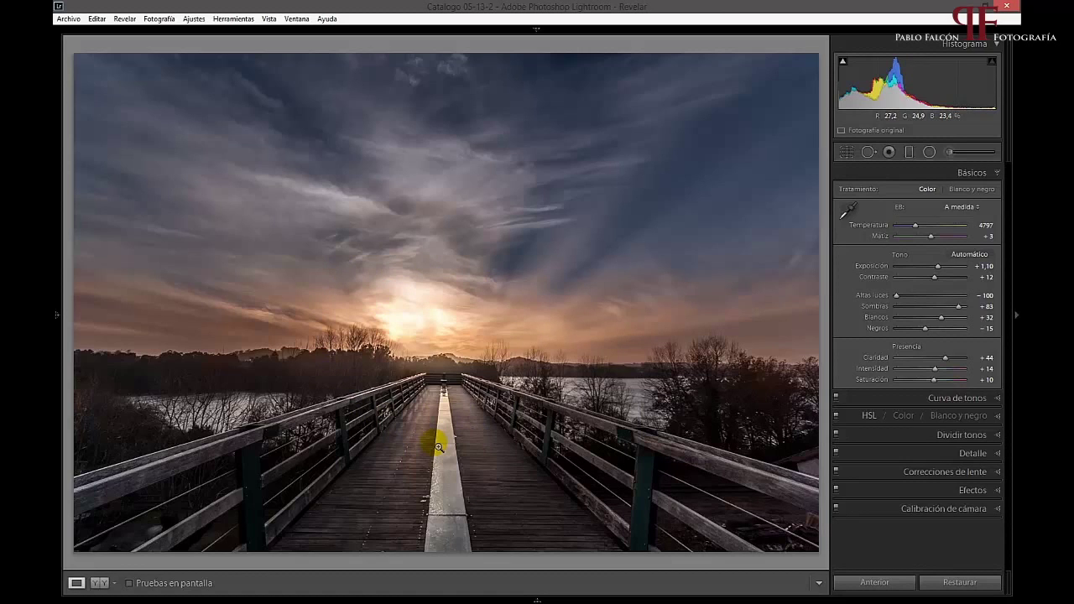
key("backslash")
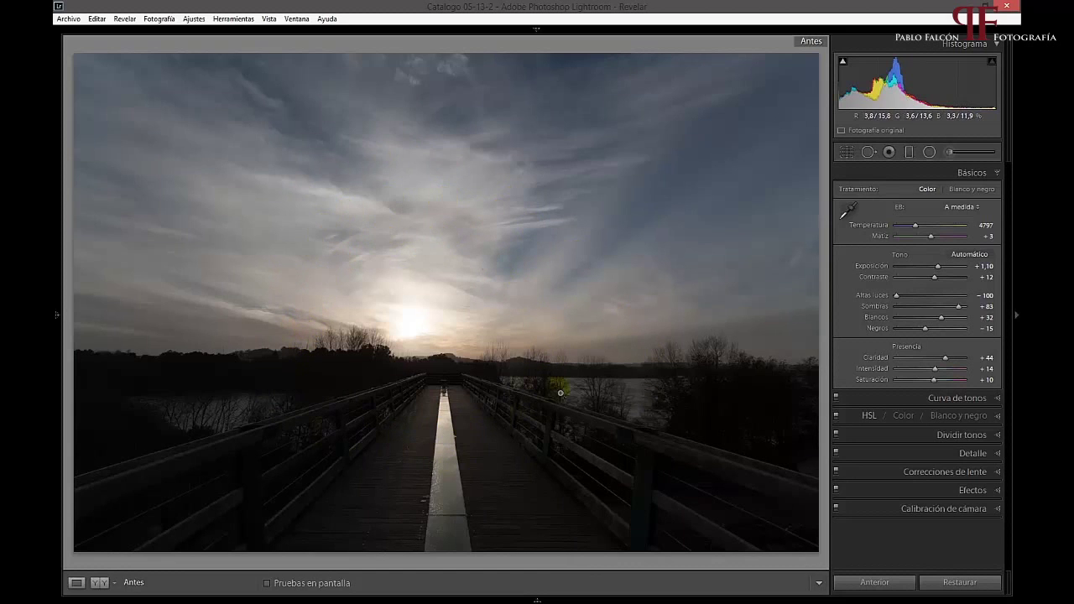
key("backslash")
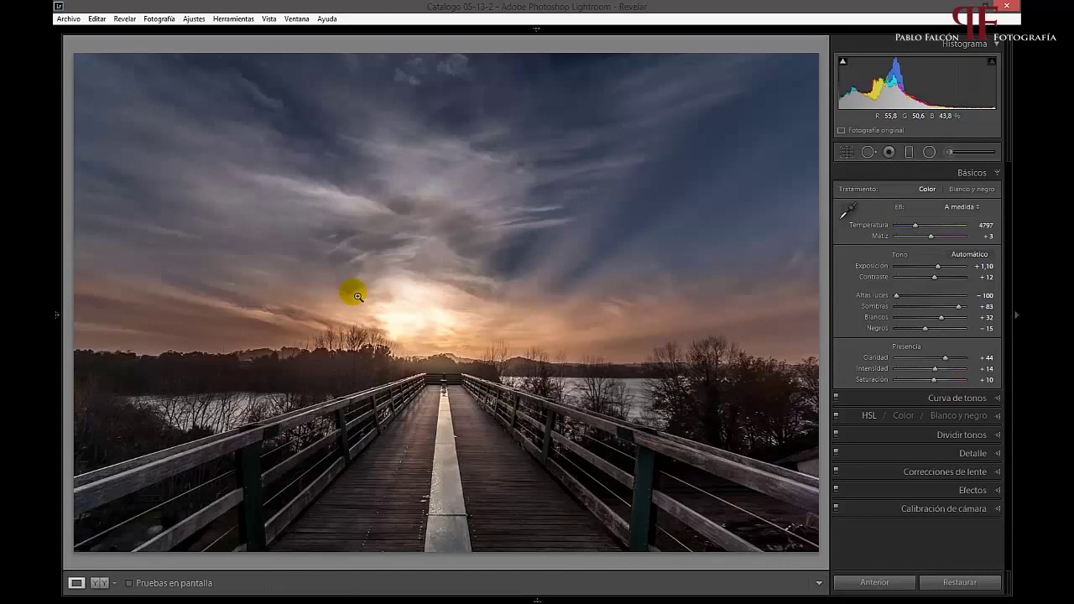